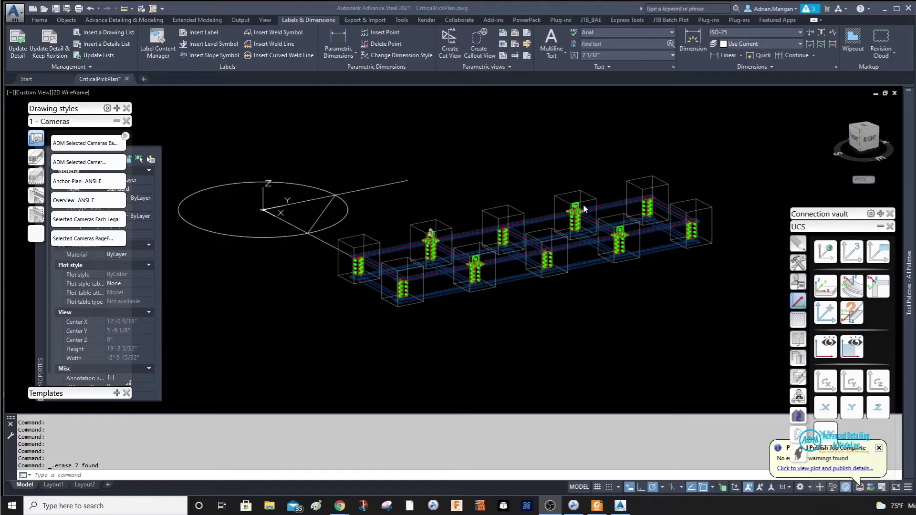
click(516, 223)
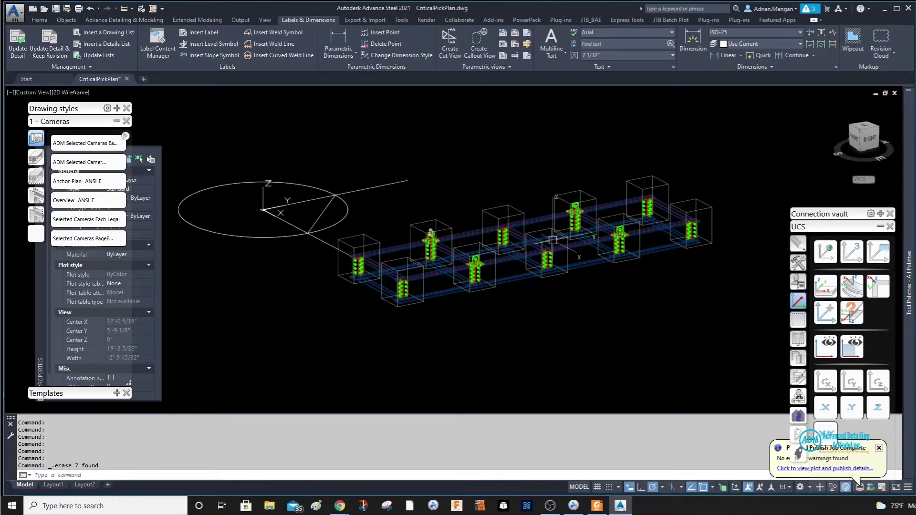
middle_drag(553, 240, 546, 243)
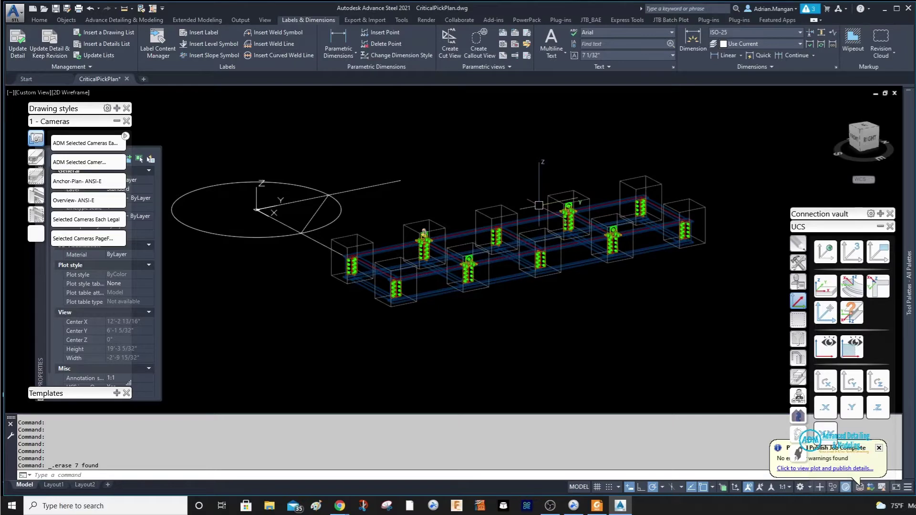
scroll(576, 214, up, 2)
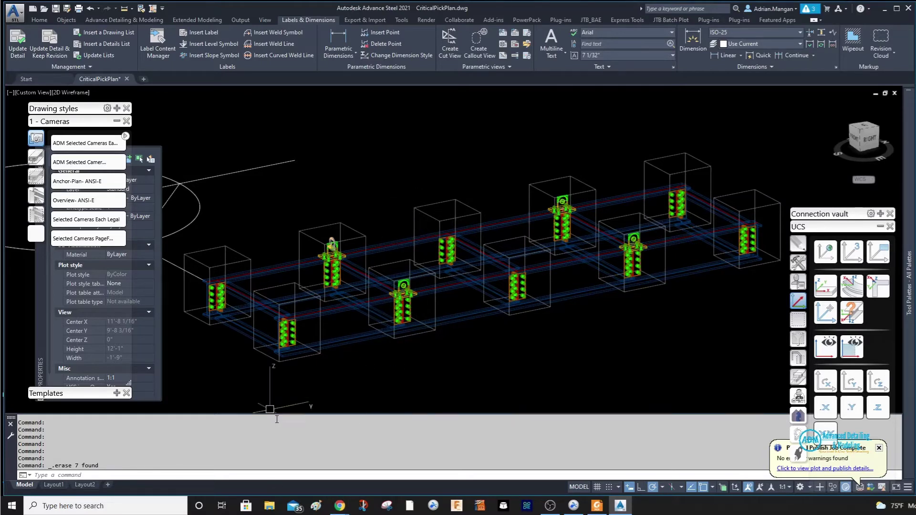
Switch to File Explorer and open the AA-290_CRITICAL PICK PLAN_BEAR project folder inside the AA folder.
click(270, 505)
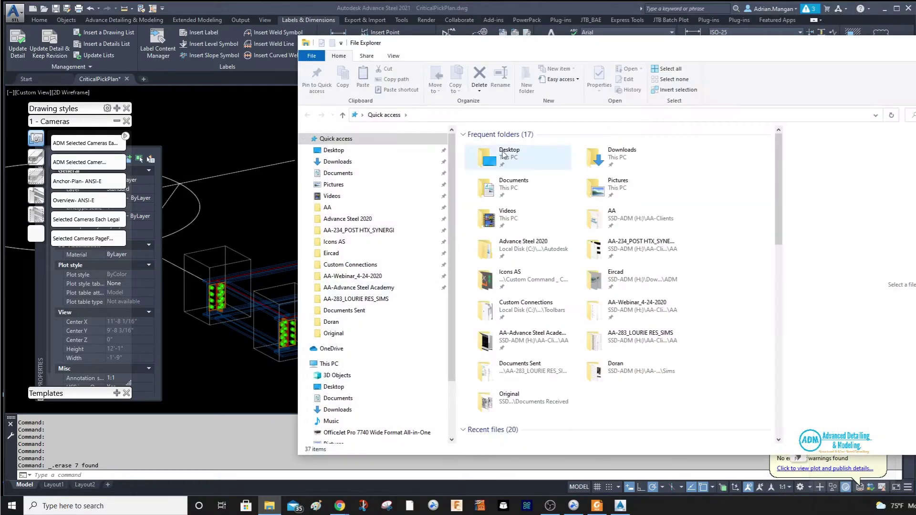
click(344, 206)
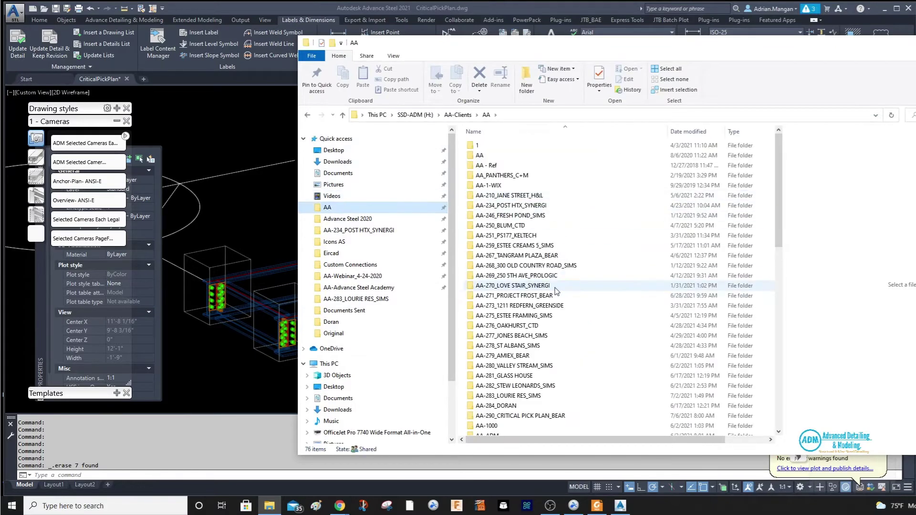
scroll(534, 332, down, 5)
double_click(534, 333)
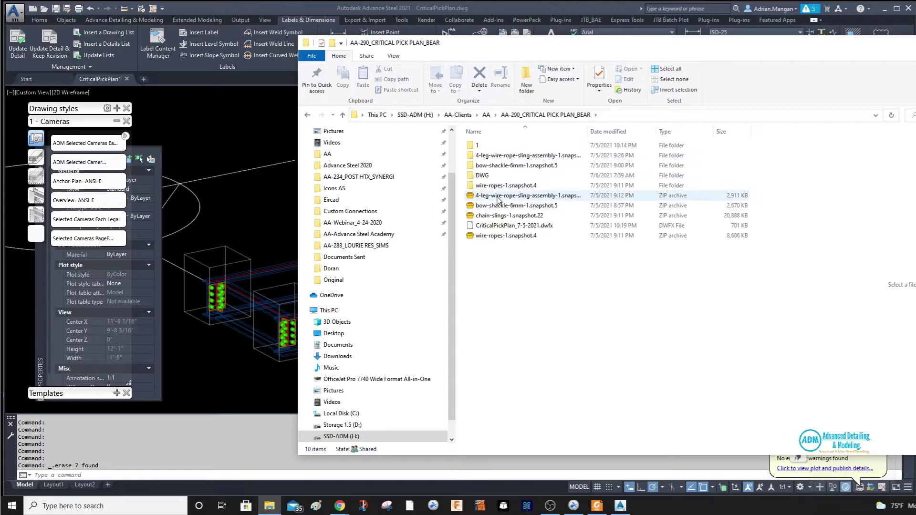
Look over the wire-rope sling, bow shackle and wire-rope ZIP archives, and return to Advance Steel.
click(500, 196)
click(487, 215)
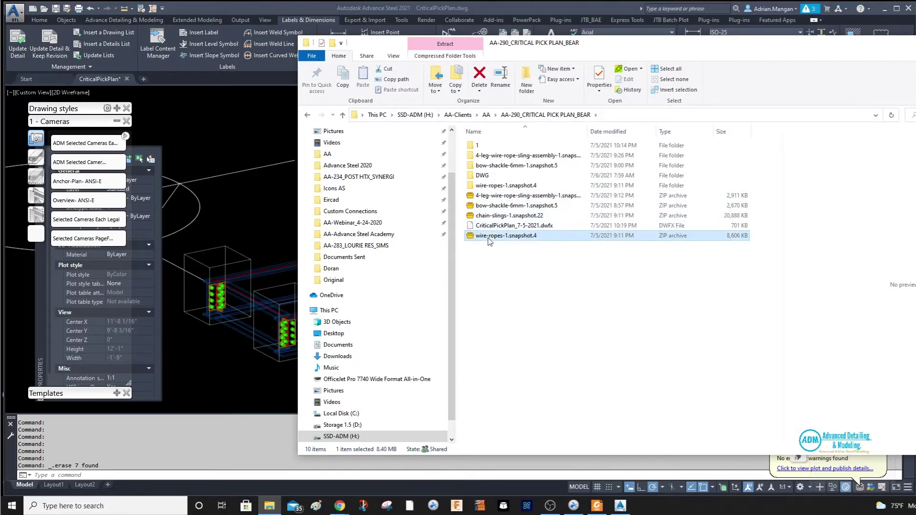
click(494, 236)
click(496, 206)
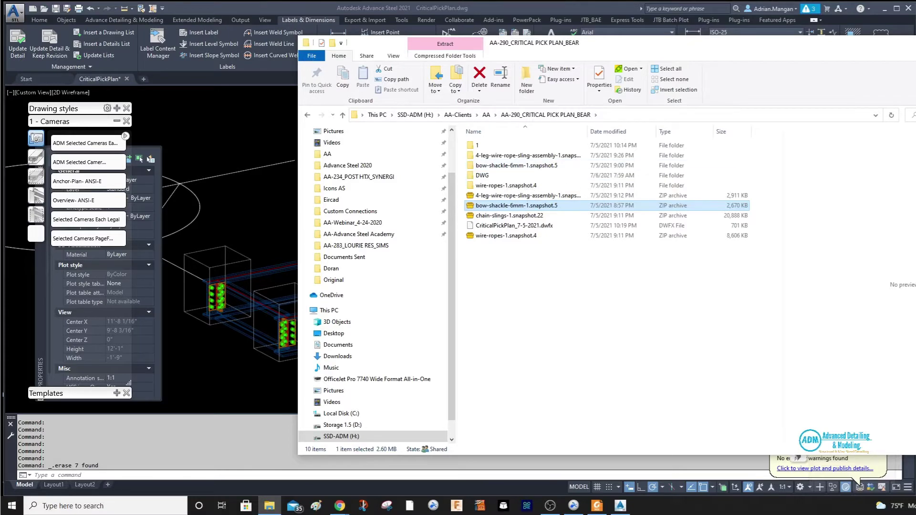
click(262, 53)
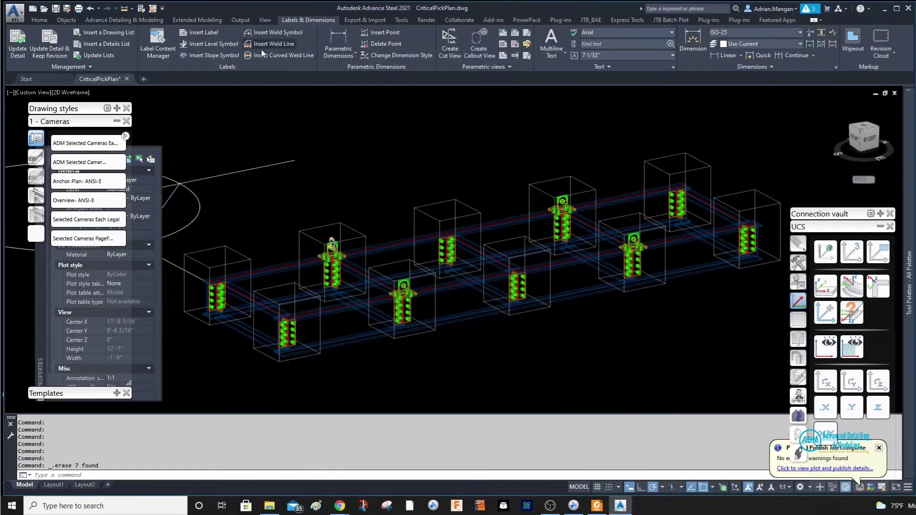
Create a new drawing and delete the template's compass, origin circle with its lines, and plan/elevation legend.
click(144, 79)
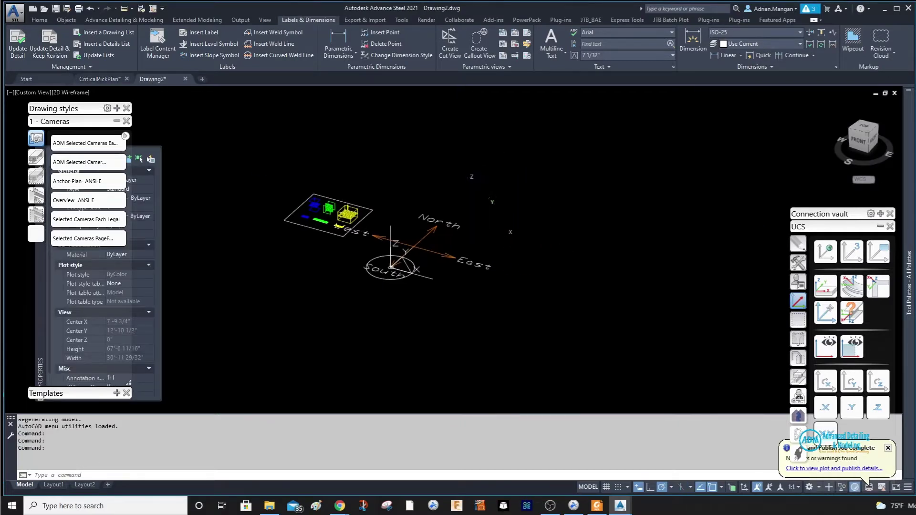
click(490, 191)
click(413, 287)
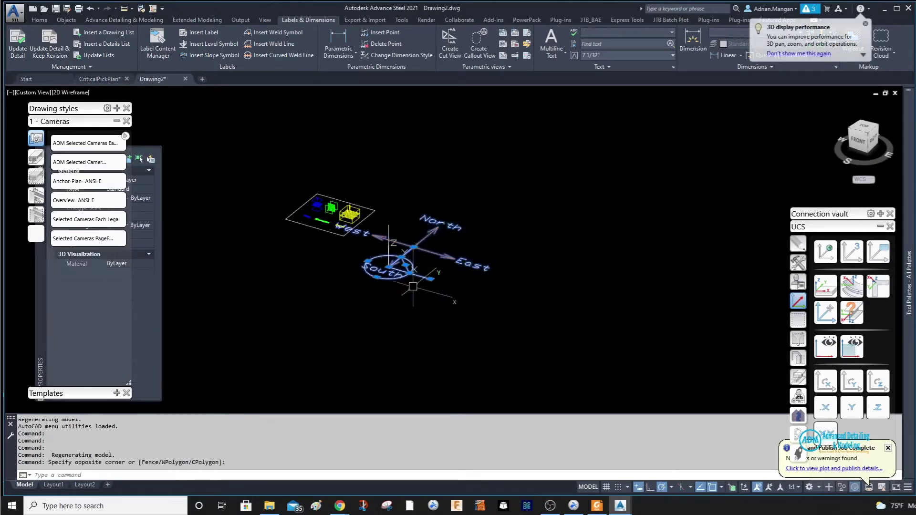
scroll(354, 222, up, 4)
click(388, 143)
click(237, 251)
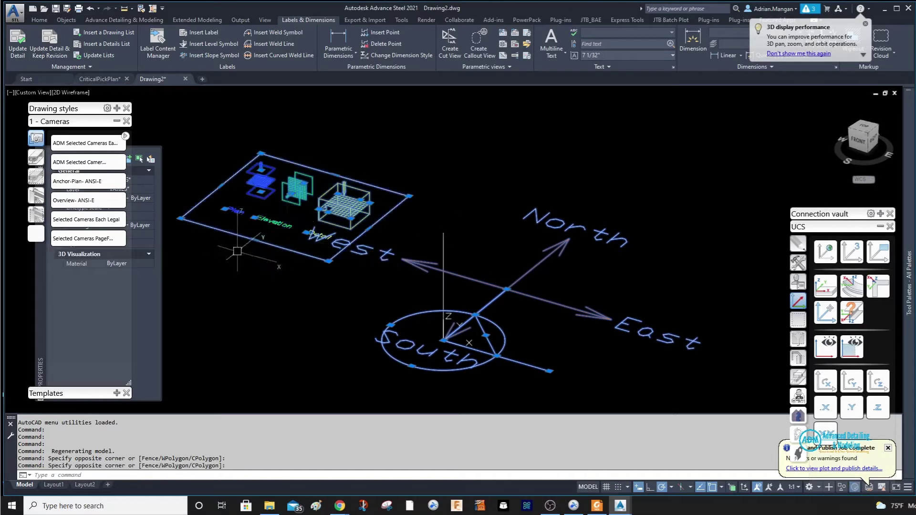
key(Delete)
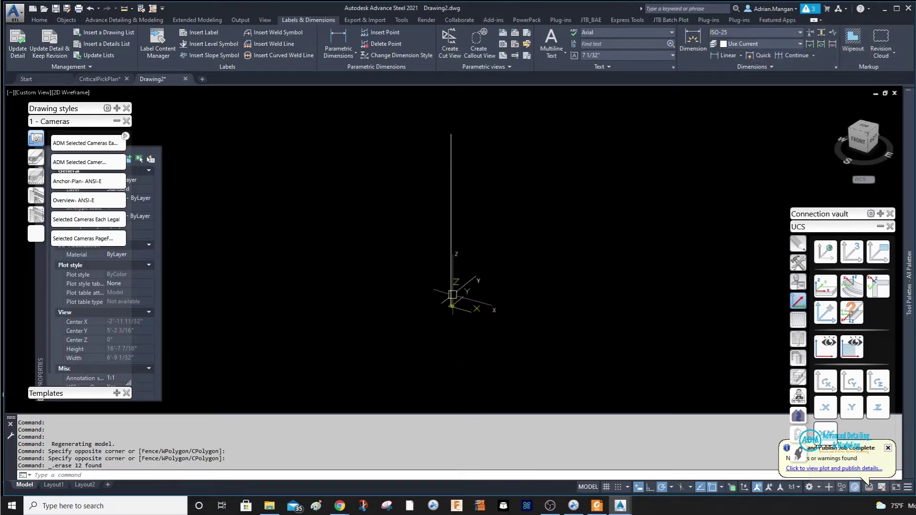
scroll(450, 312, up, 6)
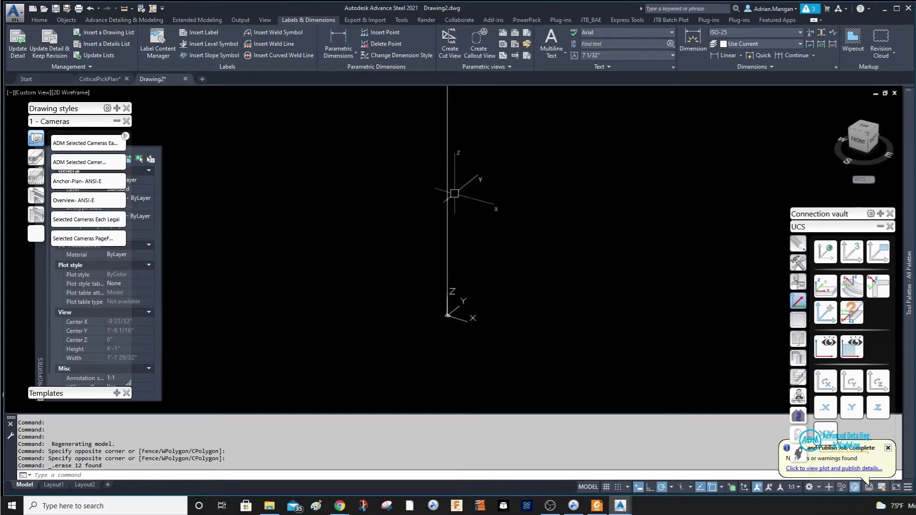
scroll(310, 153, down, 4)
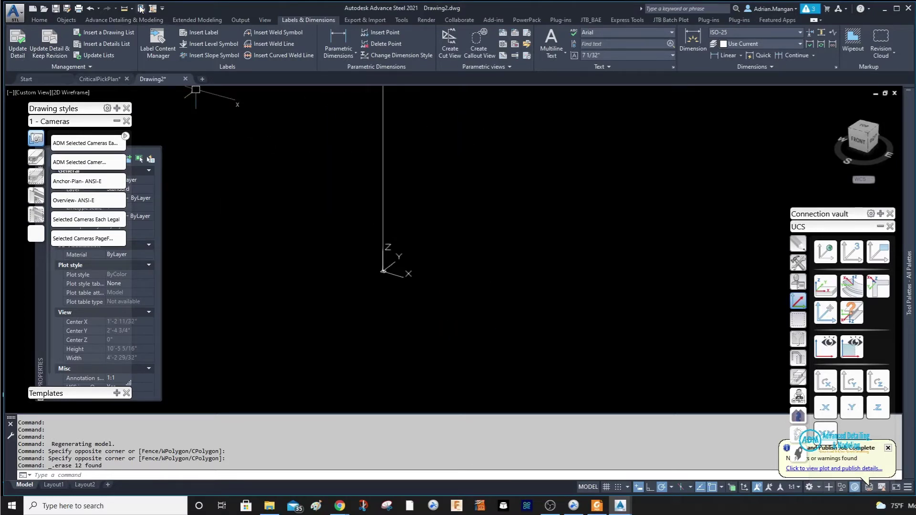
click(50, 21)
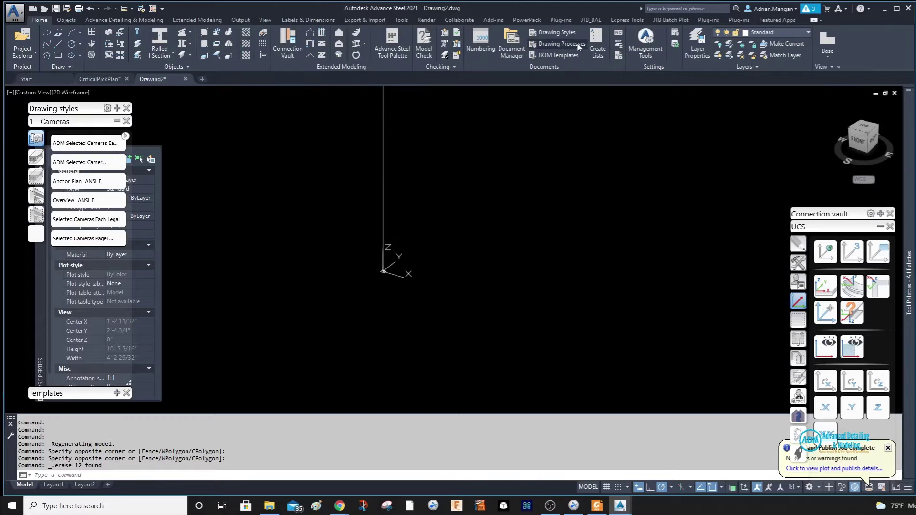
click(365, 20)
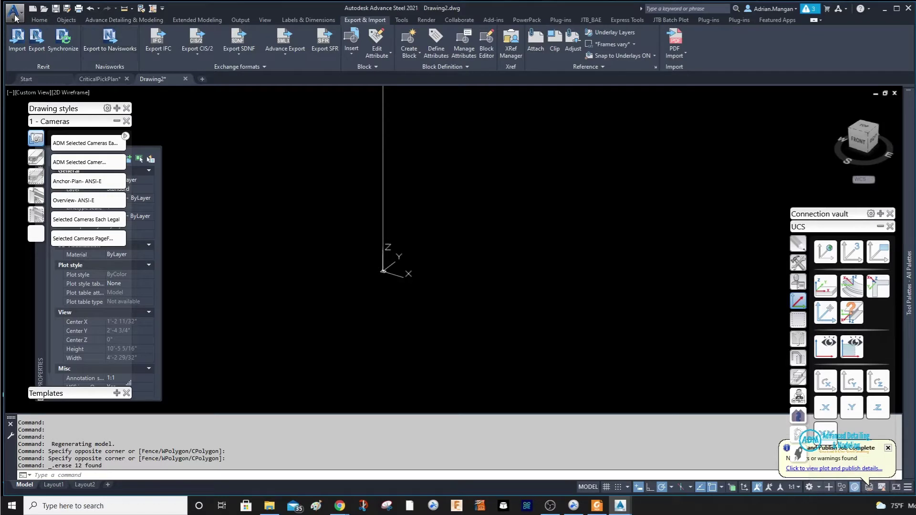
Start a file import and browse to the AA-290_CRITICAL PICK PLAN_BEAR folder inside AA.
click(15, 18)
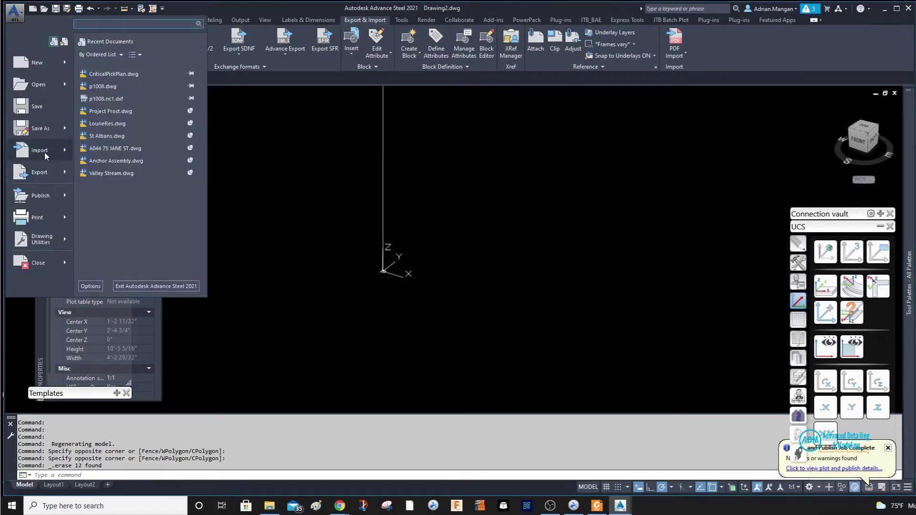
mouse_move(44, 153)
click(105, 126)
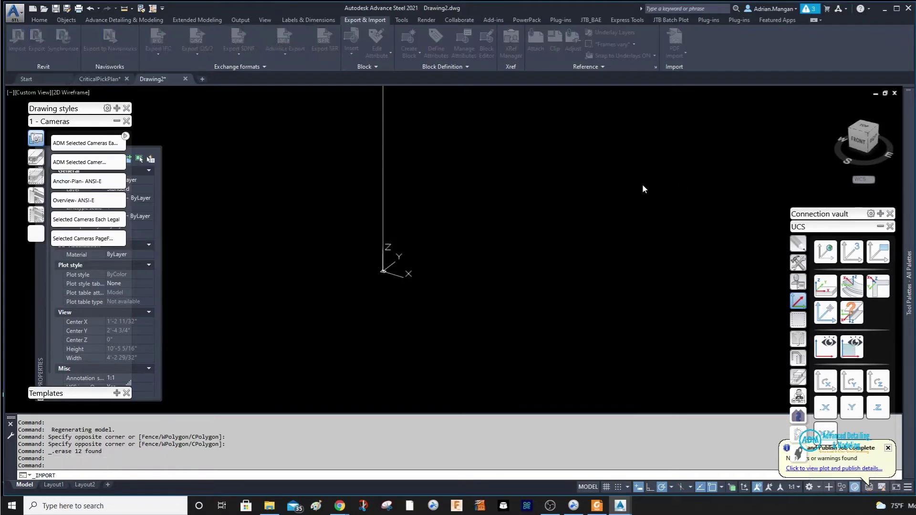
scroll(174, 127, down, 1)
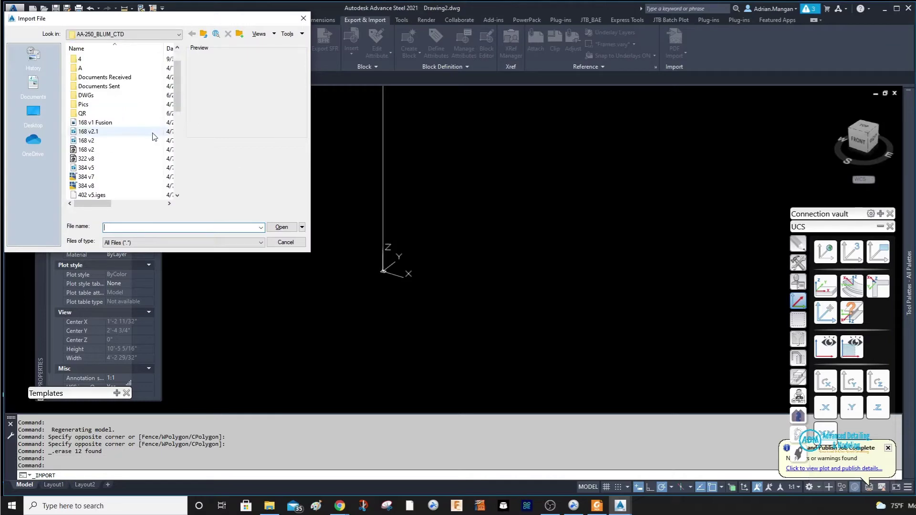
click(145, 33)
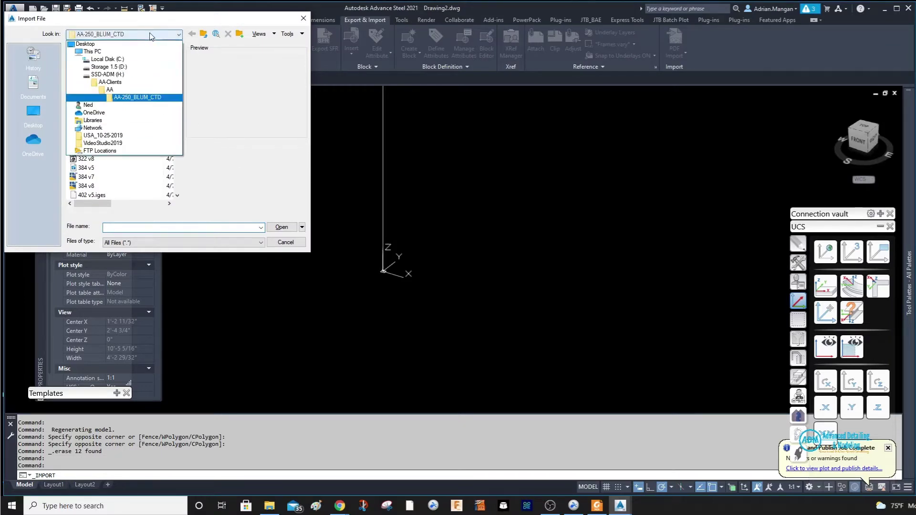
click(115, 91)
scroll(117, 122, down, 5)
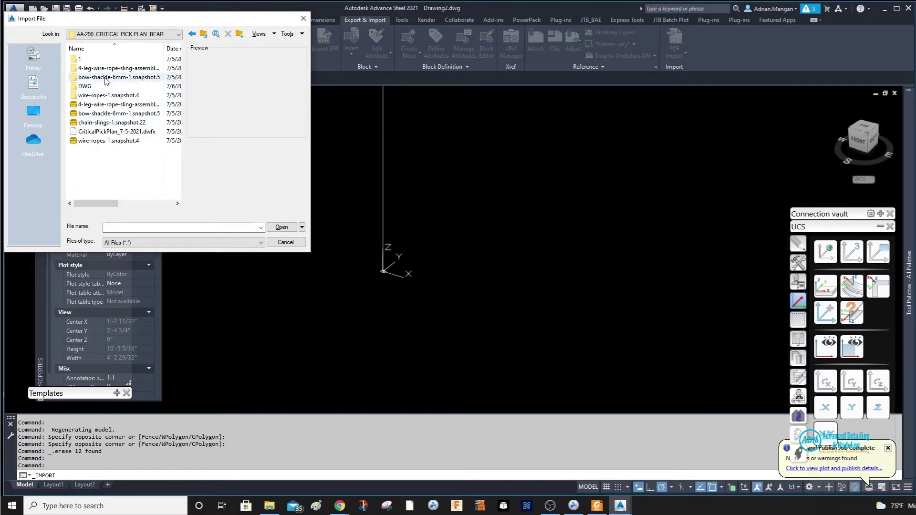
Import Bow Shackle - 6mm.stp from the bow-shackle-6mm-1.snapshot.5 folder into the new drawing.
double_click(106, 79)
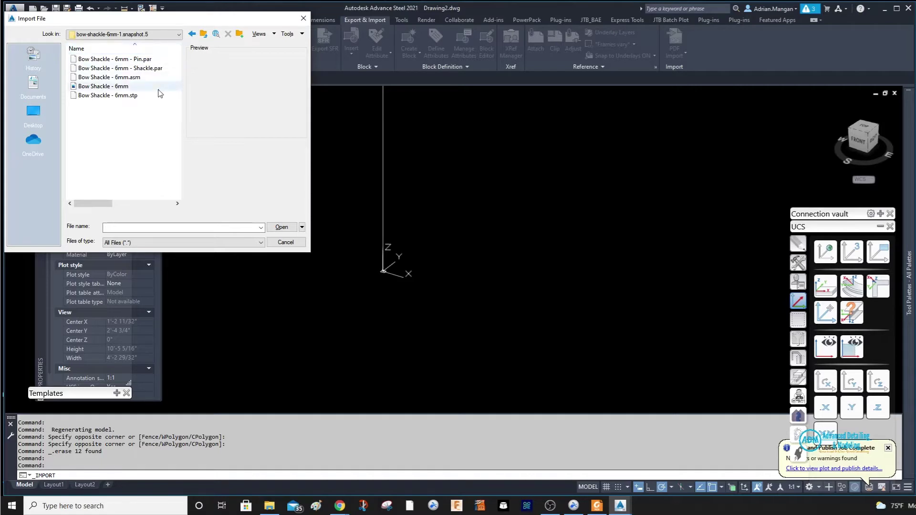
click(126, 97)
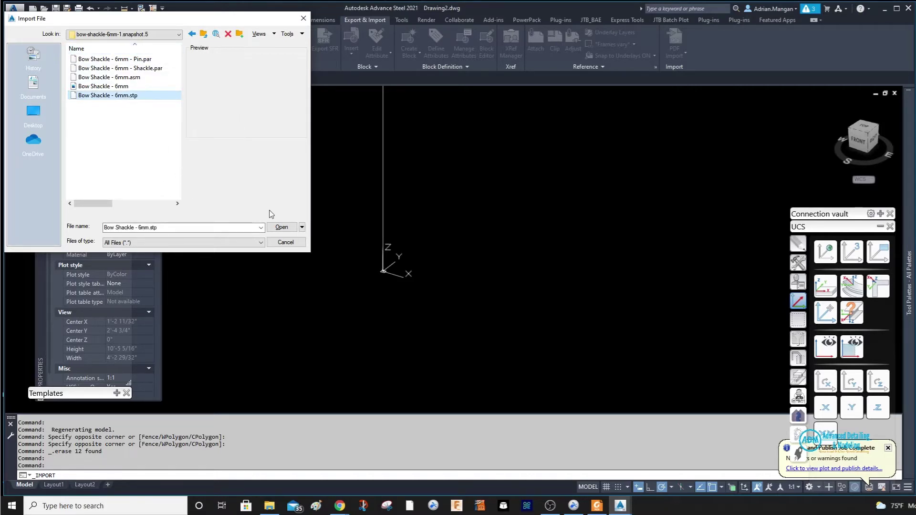
click(280, 228)
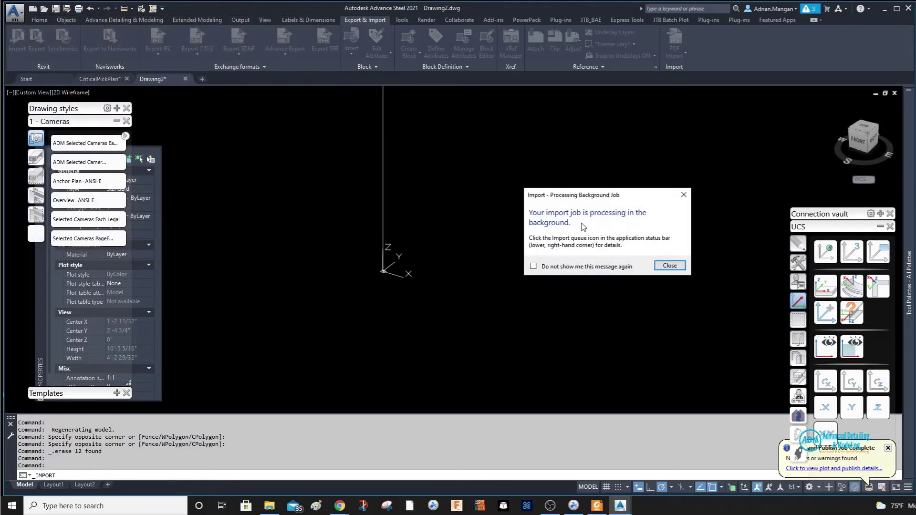
click(670, 265)
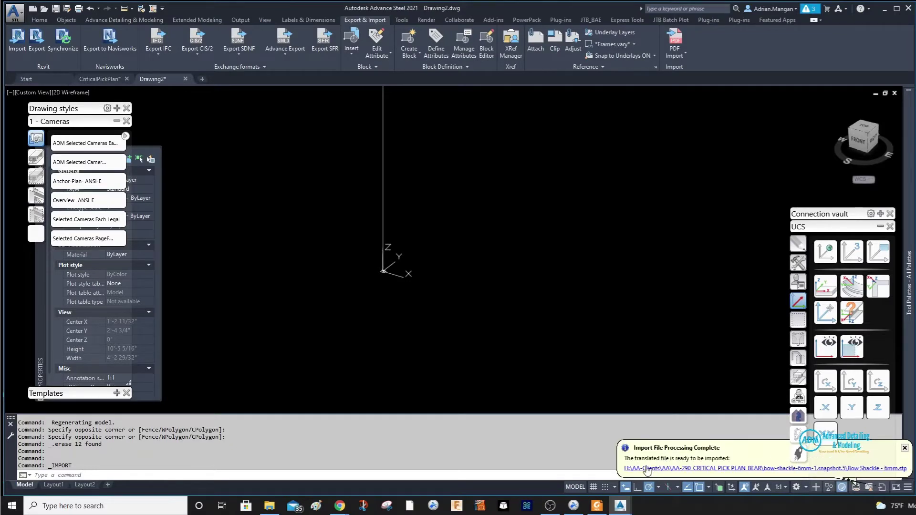
scroll(403, 290, up, 5)
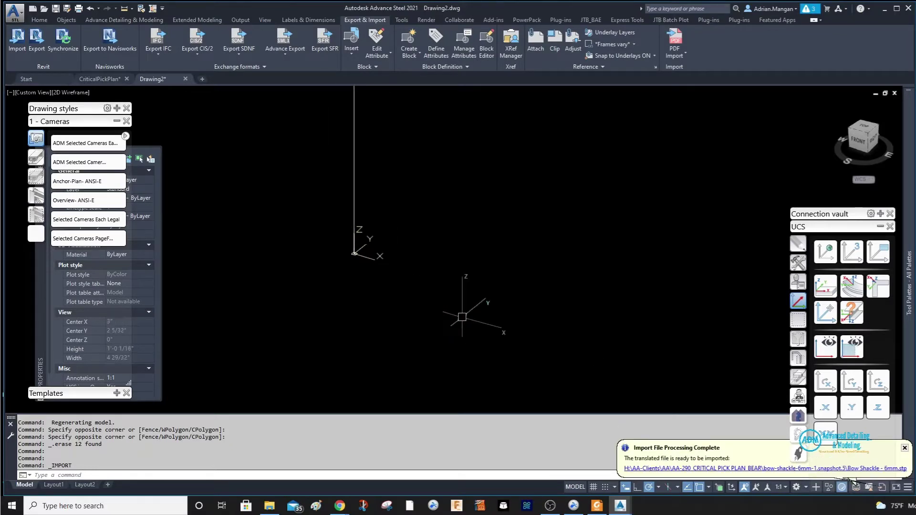
key(Escape)
key(Escape)
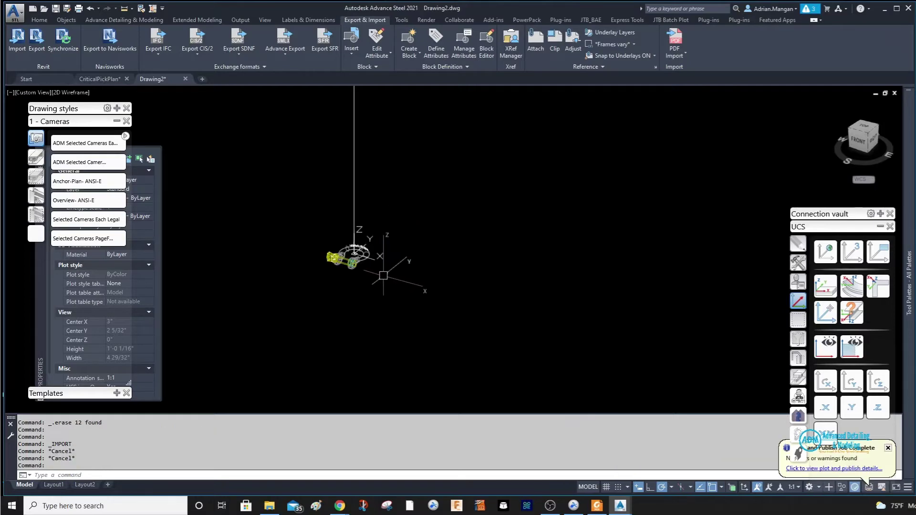
Examine the imported bow shackle and its pin up close and from slightly different angles.
scroll(373, 226, up, 6)
middle_drag(373, 227, 538, 217)
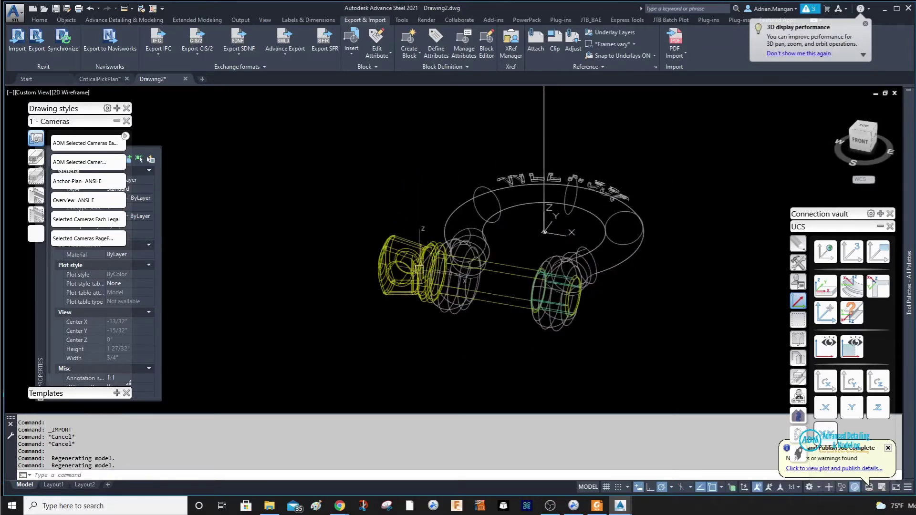
shift+middle_drag(418, 268, 447, 276)
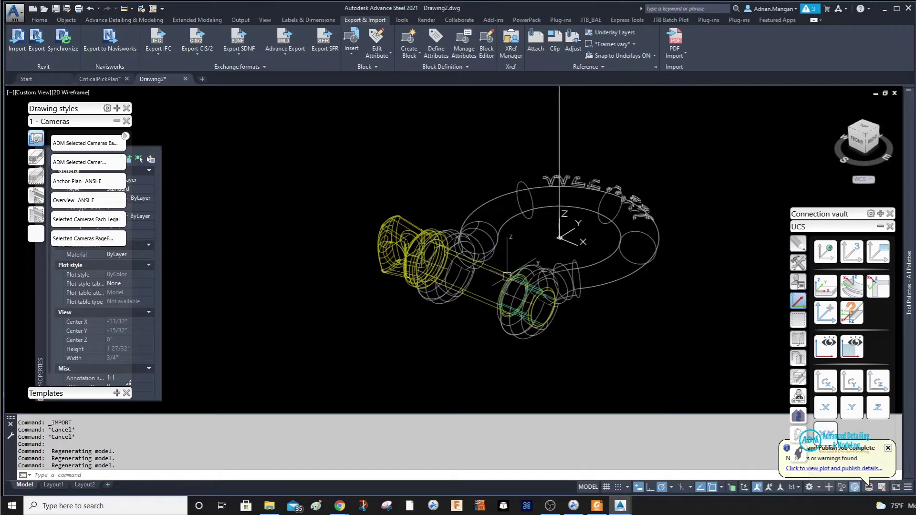
scroll(507, 276, down, 3)
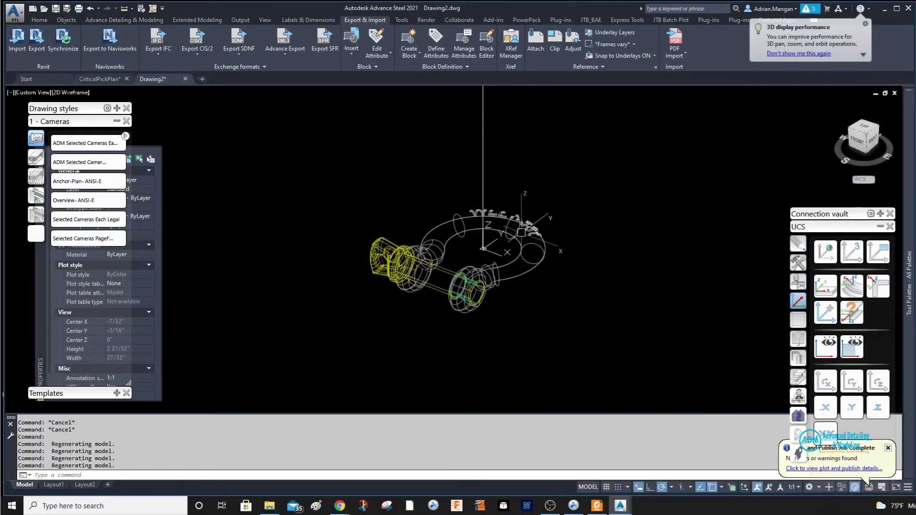
shift+middle_drag(521, 232, 536, 230)
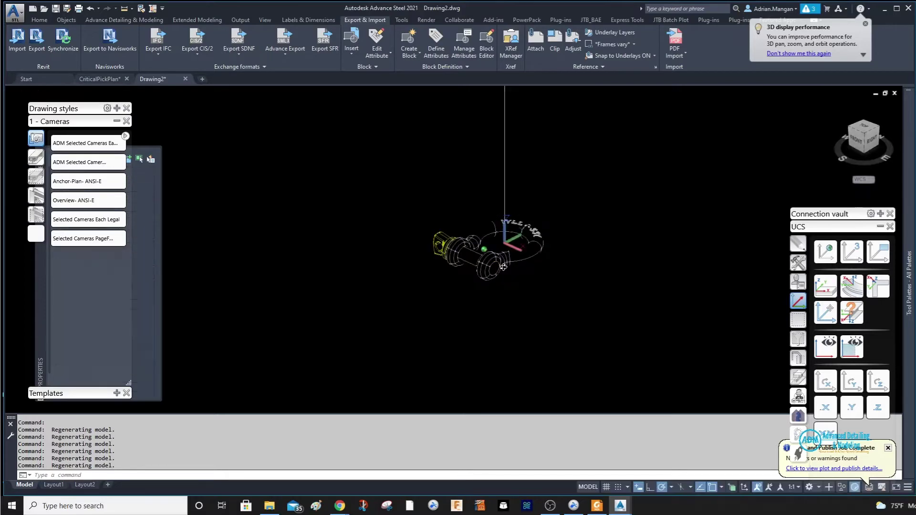
scroll(487, 257, up, 4)
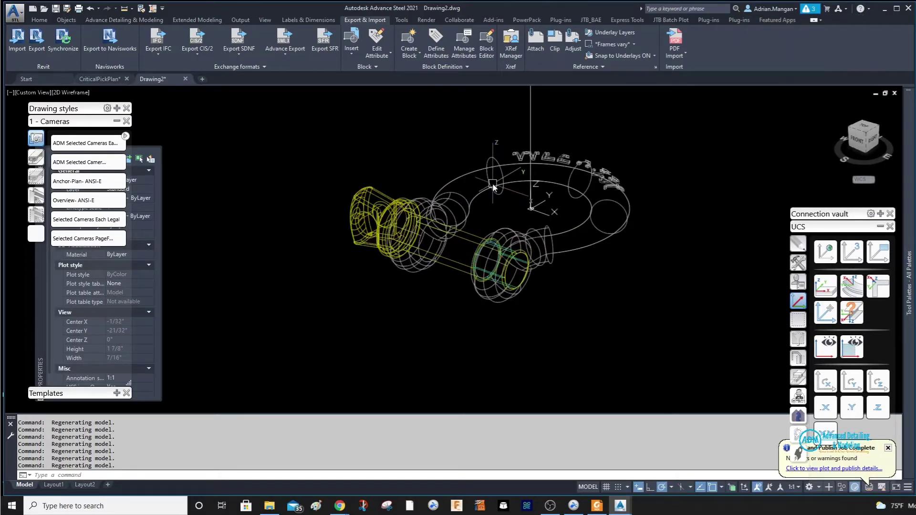
Draw a line along the shackle pin's centre axis from one end of the pin to the other.
text(l)
key(Return)
scroll(516, 270, up, 6)
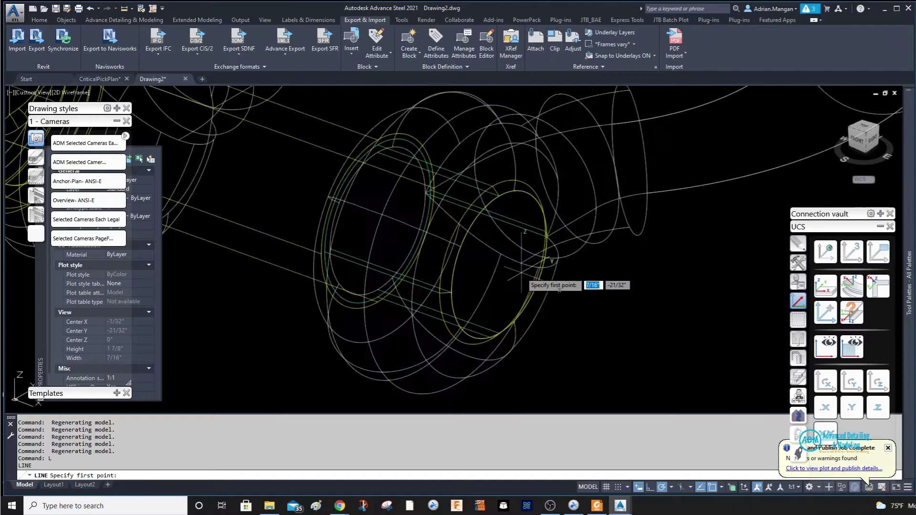
click(489, 327)
scroll(568, 249, down, 8)
scroll(532, 239, up, 8)
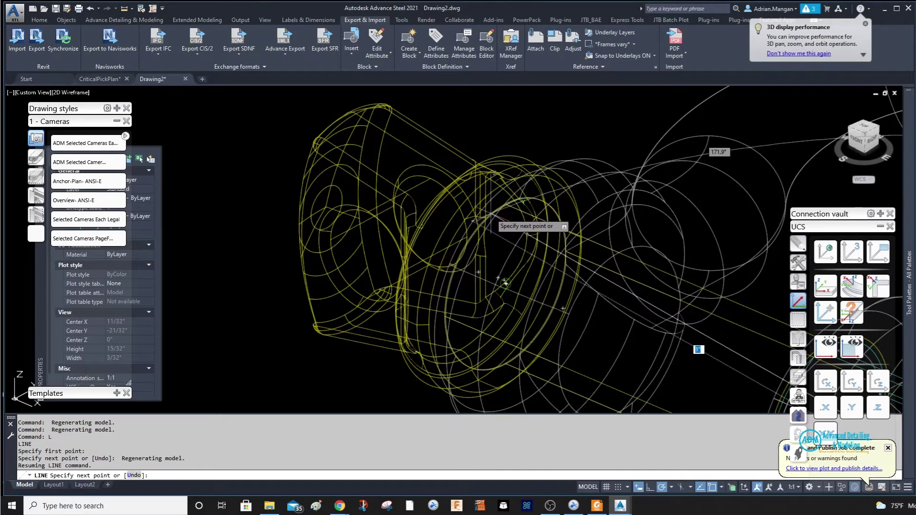
scroll(490, 217, up, 5)
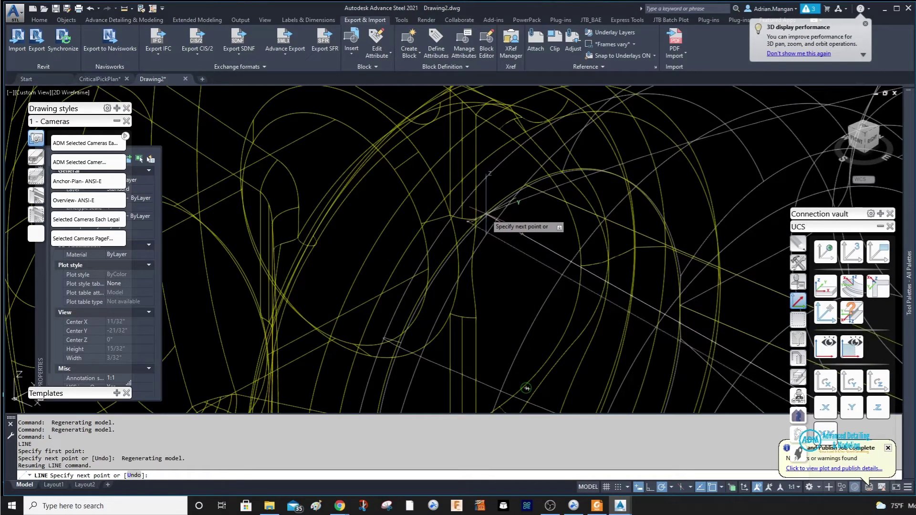
click(508, 315)
scroll(541, 255, down, 8)
key(Escape)
shift+middle_drag(541, 255, 428, 249)
click(429, 249)
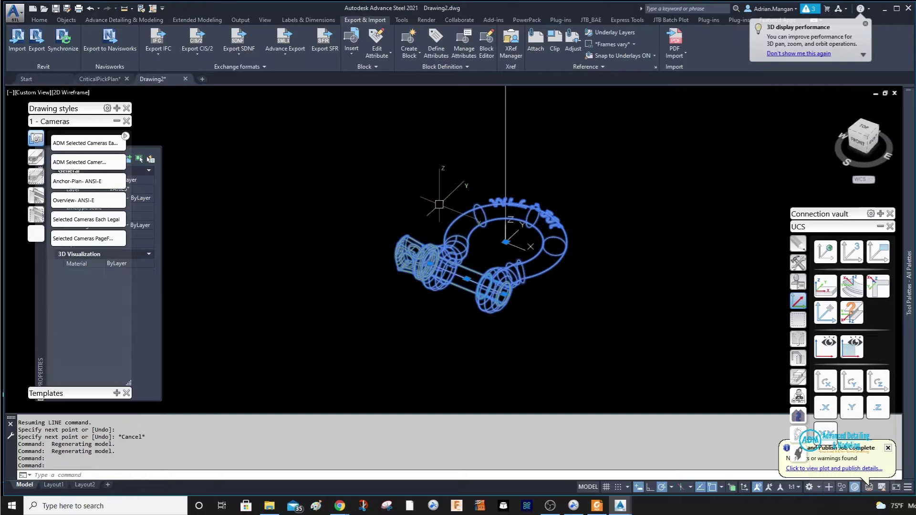
right_click(437, 199)
click(462, 269)
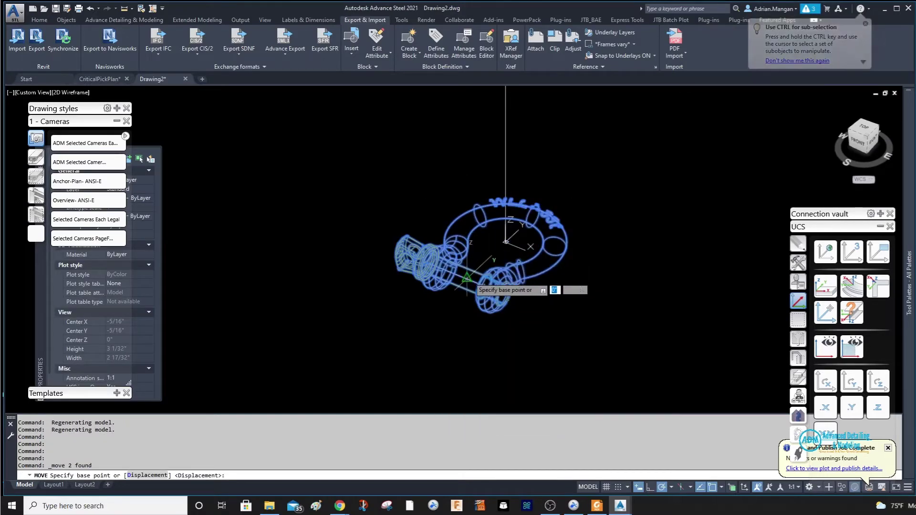
click(481, 270)
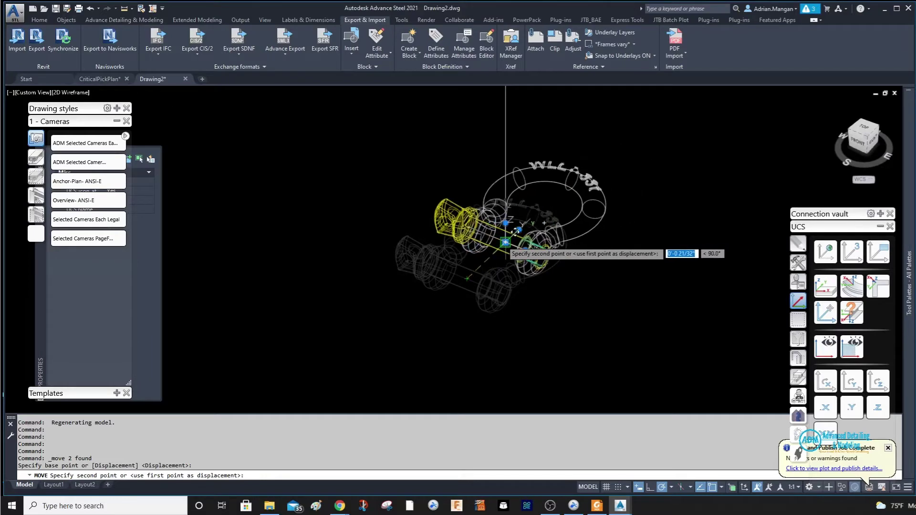
scroll(520, 243, up, 5)
scroll(469, 244, up, 4)
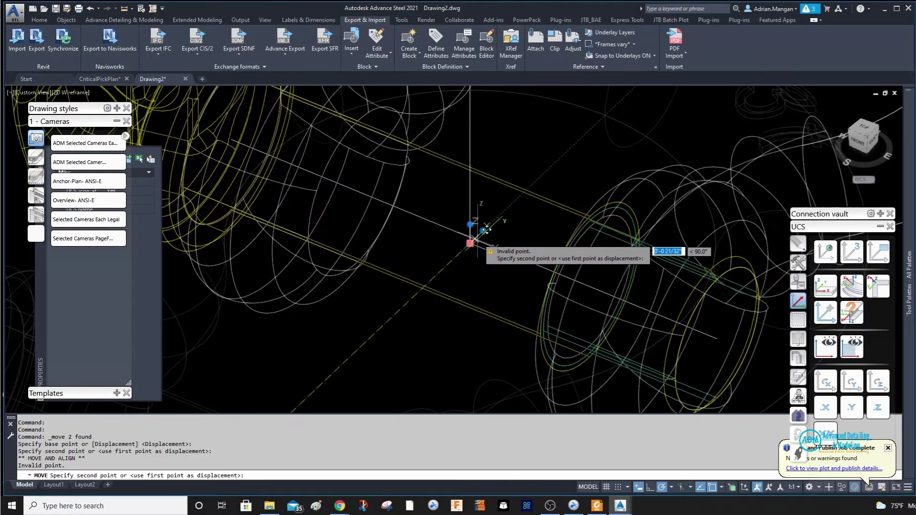
key(Escape)
key(Escape)
key(Escape)
scroll(522, 243, down, 5)
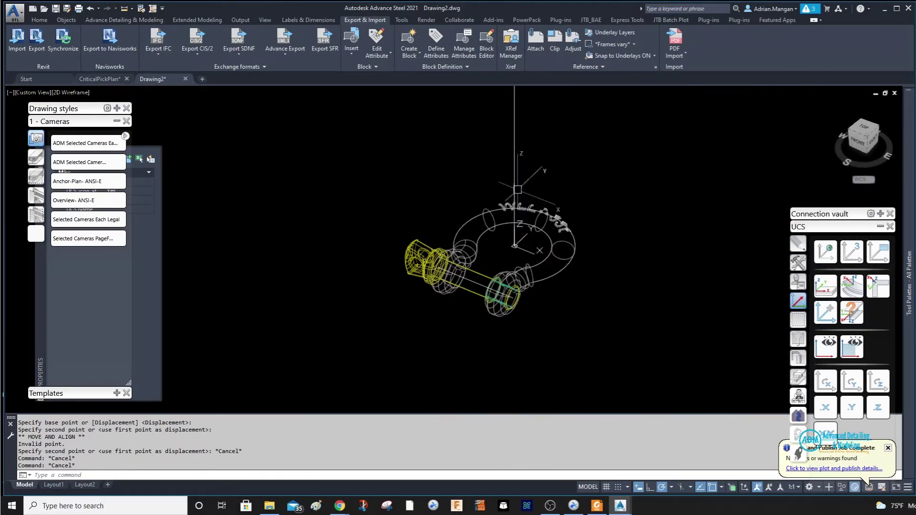
key(Escape)
key(Escape)
key(Escape)
Move the shackle and the pin's axis line together from the line's midpoint to the drawing origin.
click(563, 243)
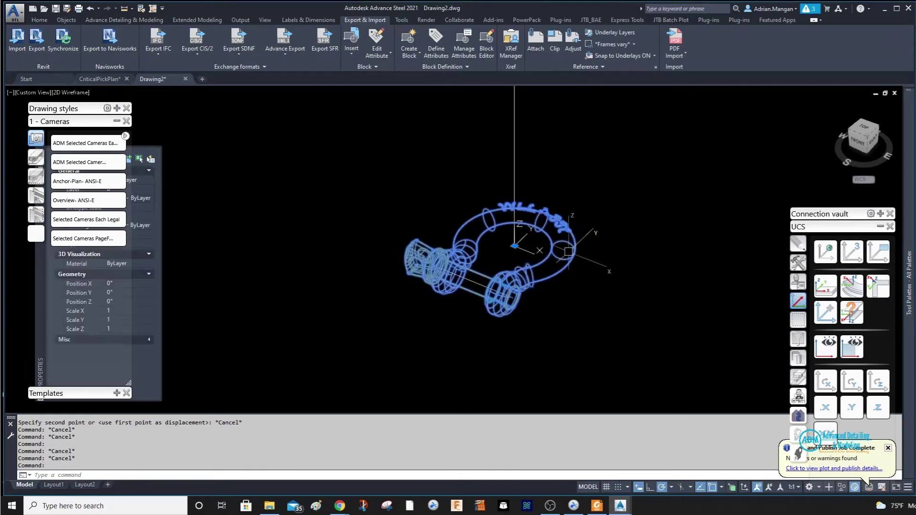
scroll(513, 231, up, 5)
right_click(513, 231)
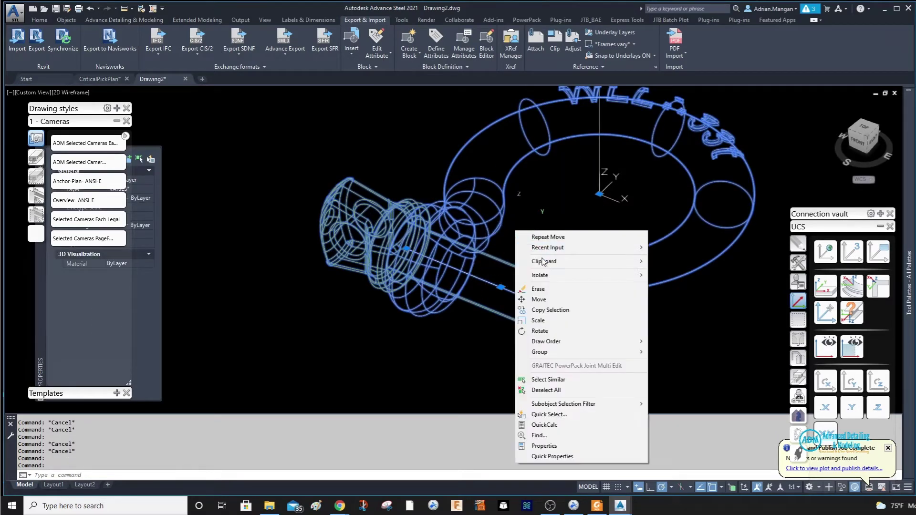
click(543, 299)
click(500, 286)
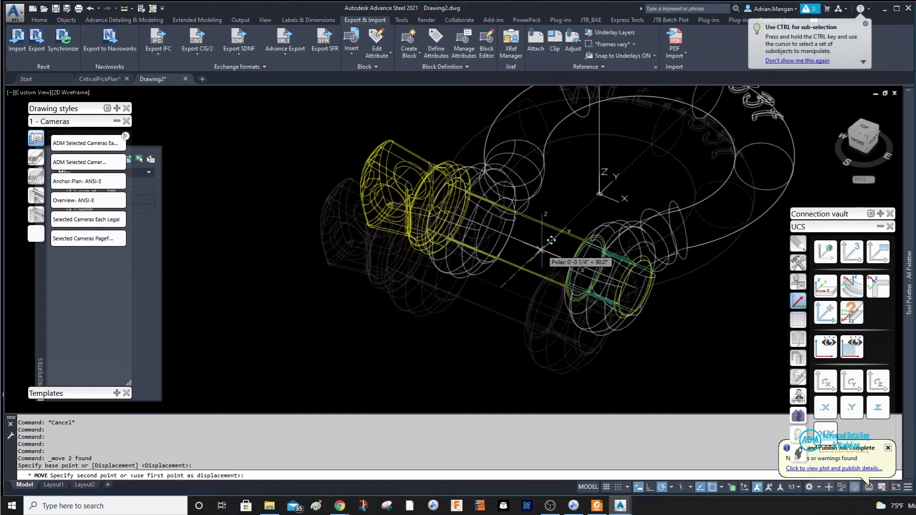
scroll(551, 239, down, 6)
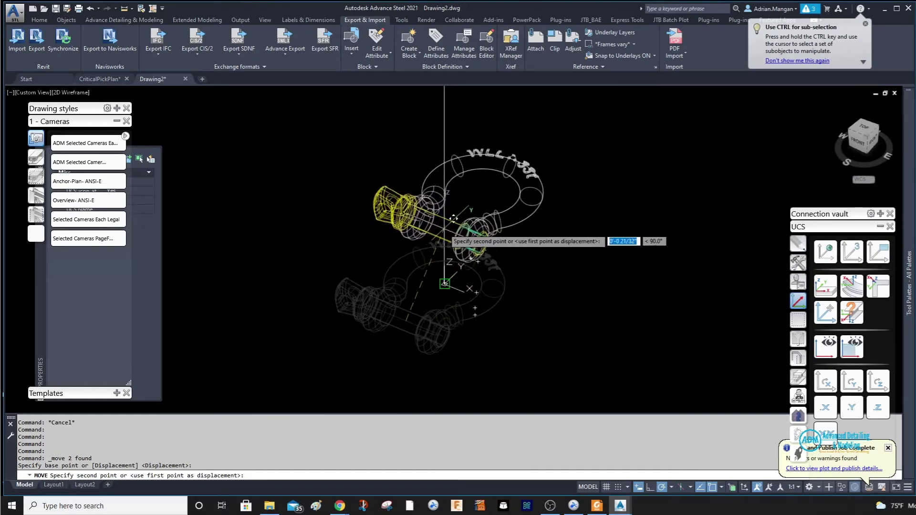
click(424, 265)
scroll(556, 243, down, 4)
shift+middle_drag(556, 242, 525, 231)
scroll(529, 230, up, 3)
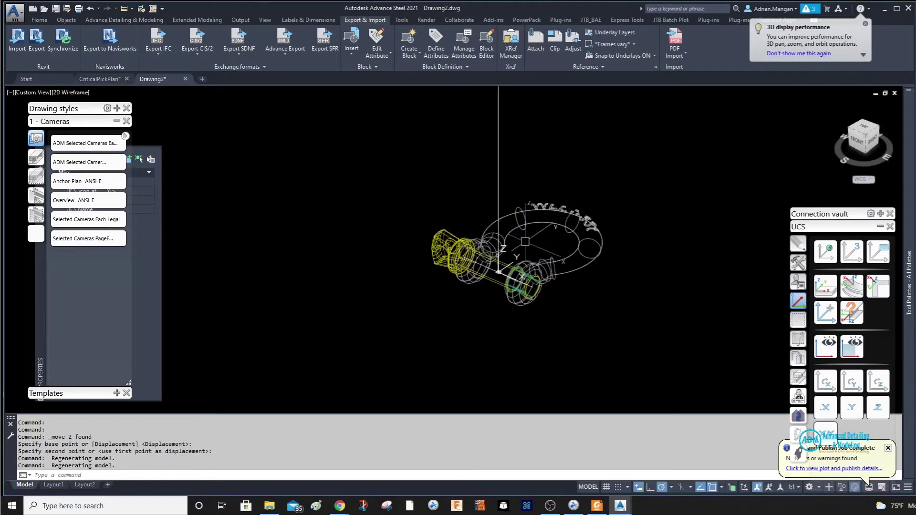
Rotate the UCS about its Y axis and rotate the shackle block upright around the origin.
click(852, 387)
click(587, 241)
right_click(608, 170)
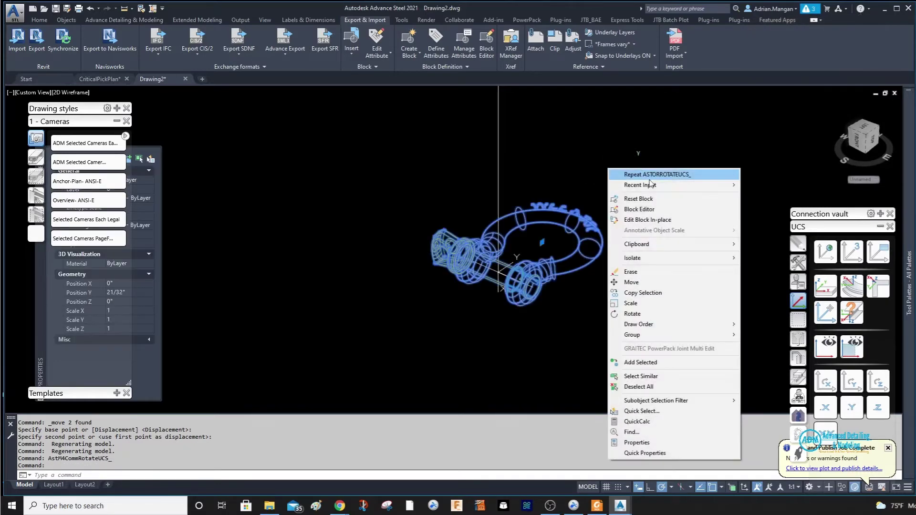
click(632, 314)
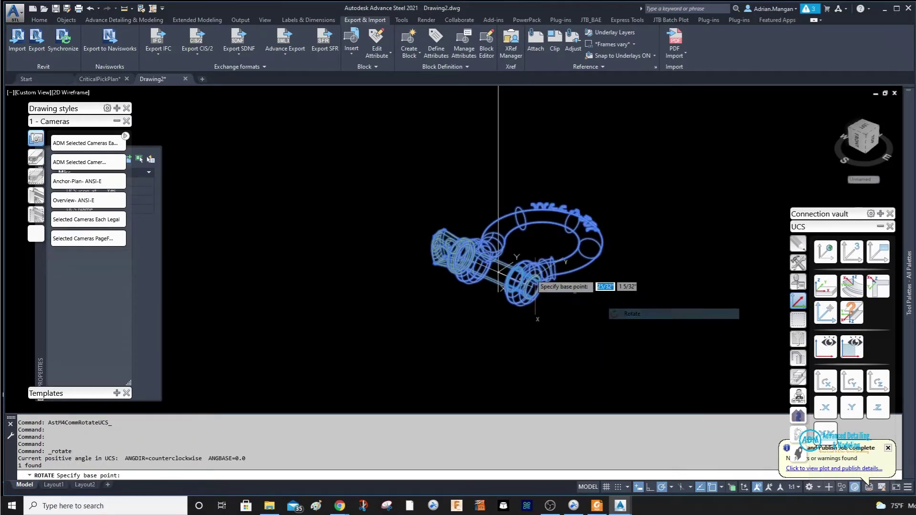
click(498, 272)
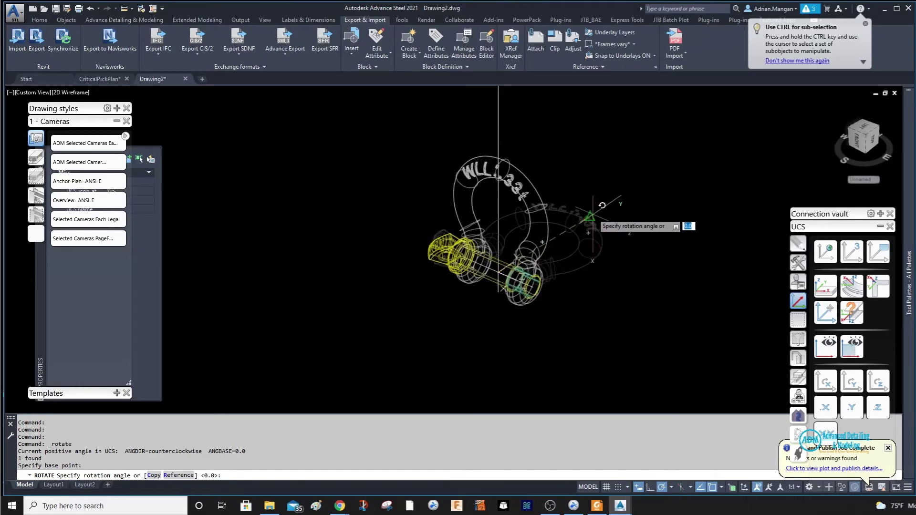
shift+middle_drag(598, 202, 606, 222)
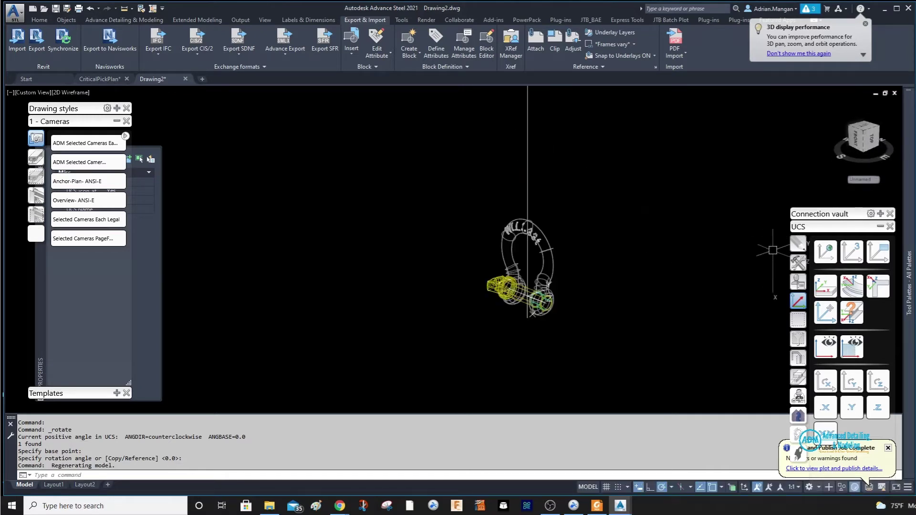
Restore the world UCS and erase the tall vertical line rising from the origin.
click(824, 251)
scroll(524, 267, up, 3)
shift+middle_drag(524, 267, 563, 248)
scroll(558, 214, down, 2)
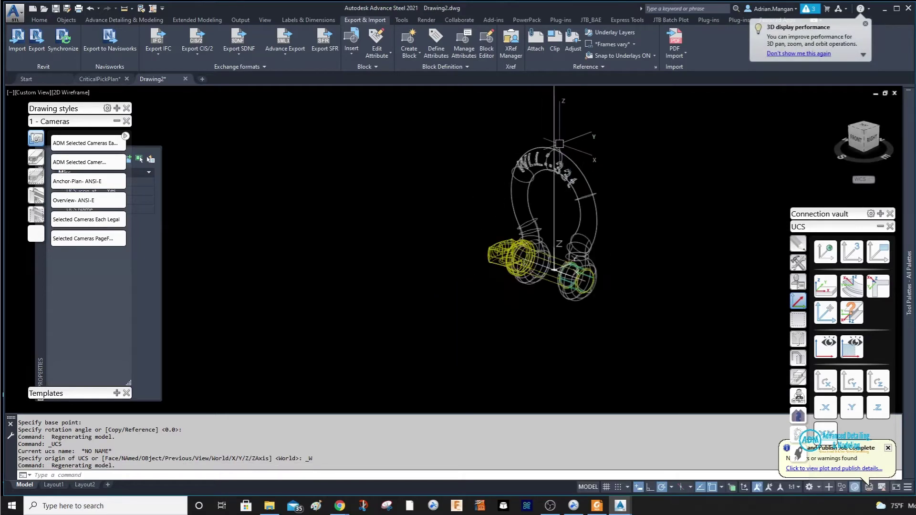
click(554, 123)
click(558, 126)
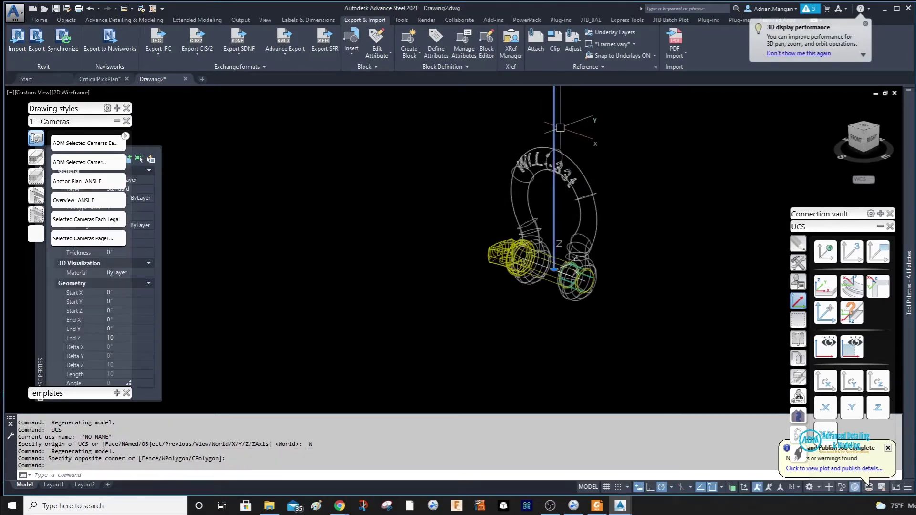
key(Delete)
scroll(594, 179, down, 3)
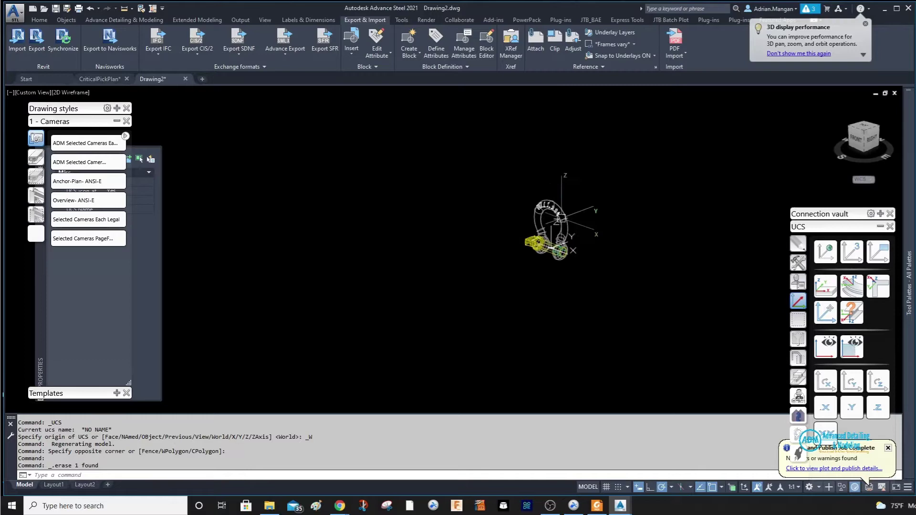
Save the drawing as TestShackle in the AA-290_CRITICAL PICK PLAN_BEAR folder.
click(67, 9)
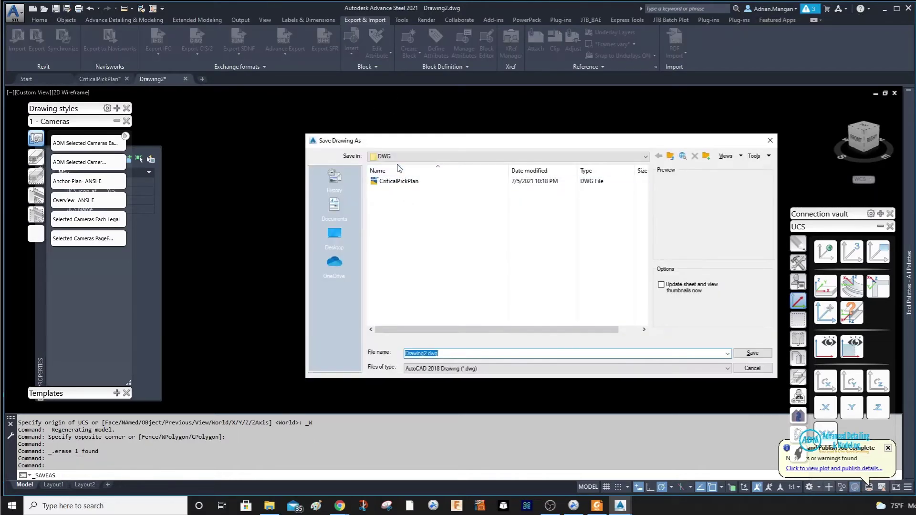
click(407, 156)
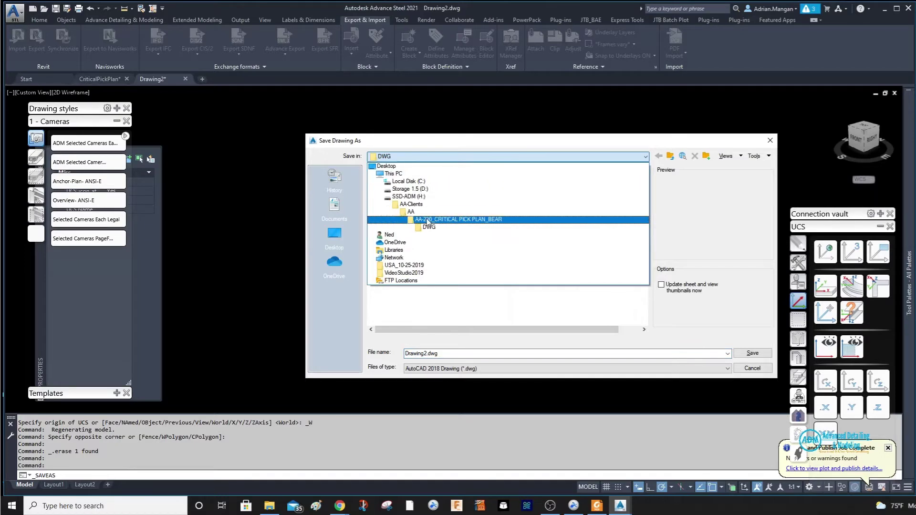
click(428, 222)
double_click(442, 353)
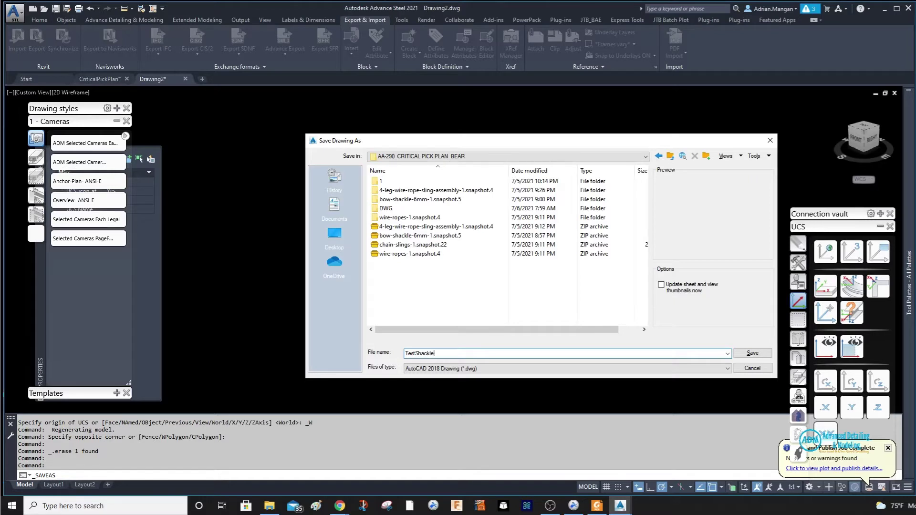
scroll(505, 349, down, 1)
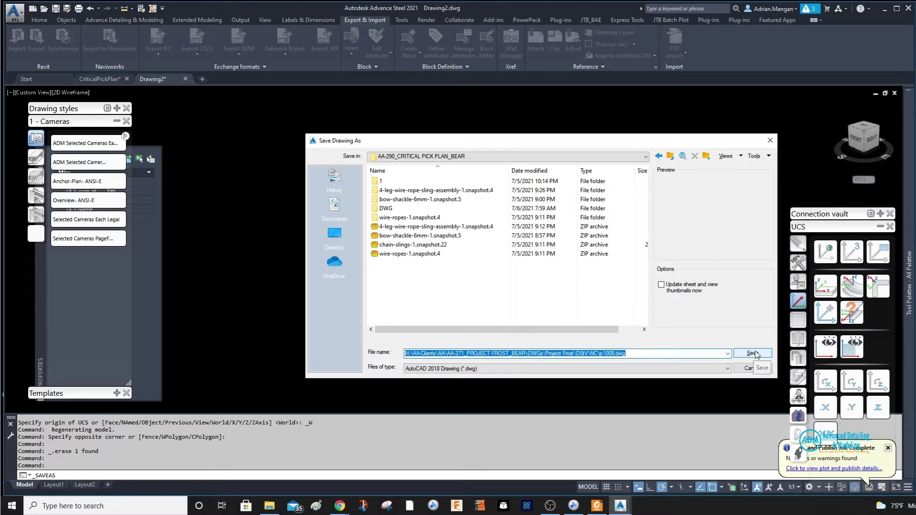
click(649, 353)
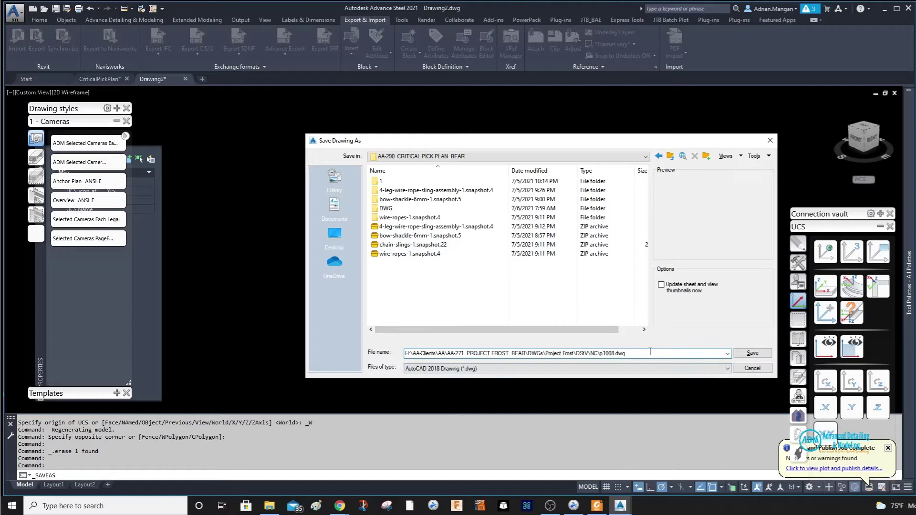
key(ctrl+a)
text(T)
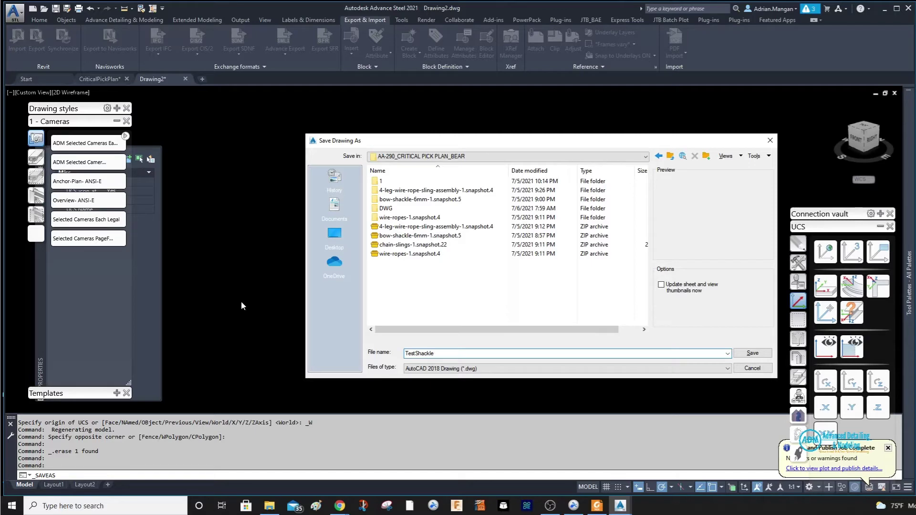
click(763, 356)
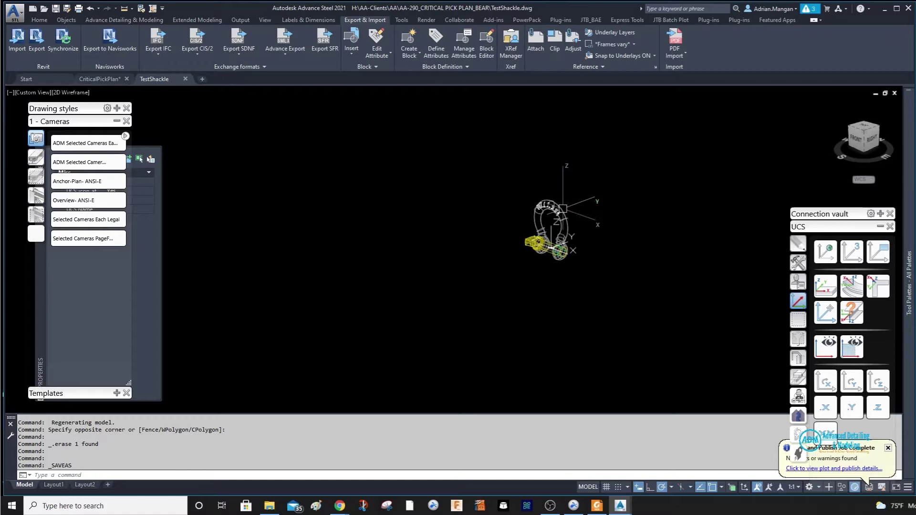
scroll(563, 203, up, 5)
click(504, 203)
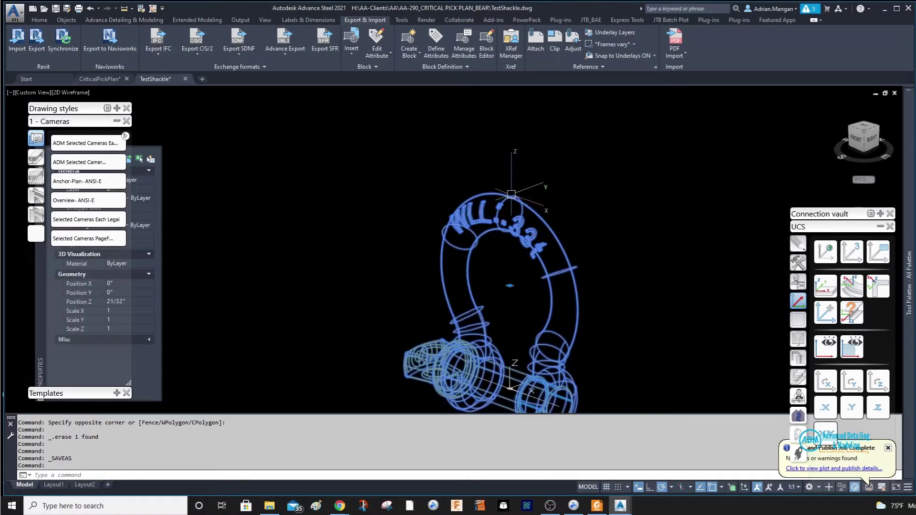
right_click(533, 180)
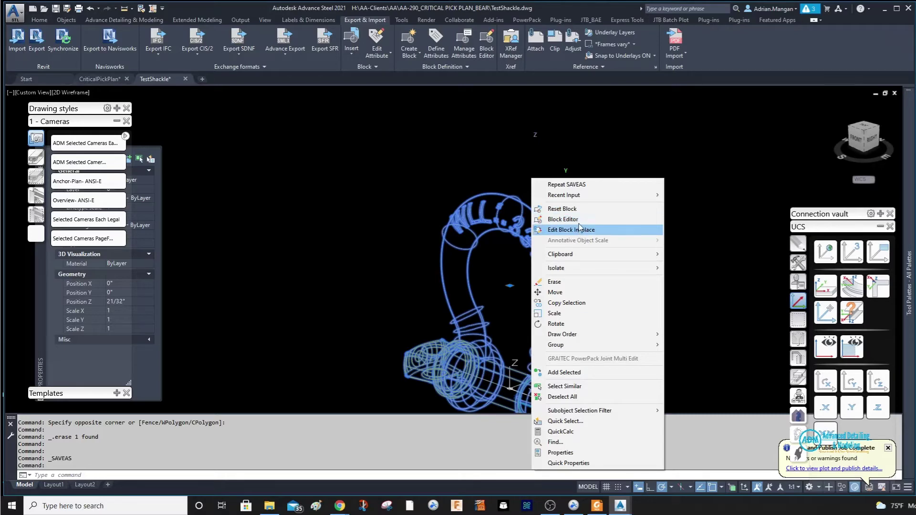
key(Escape)
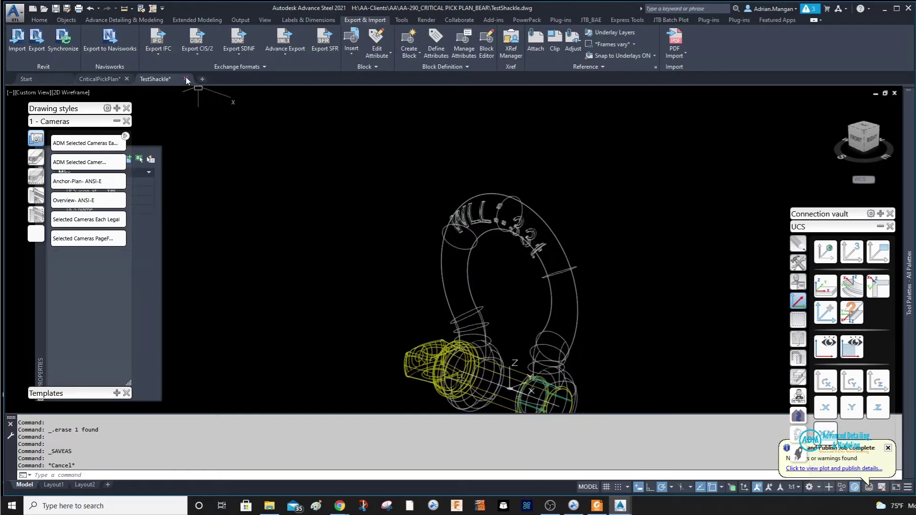
Close the TestShackle drawing and place the UCS origin at the centre of a lifting lug's hole in CriticalPickPlan.
click(186, 78)
click(453, 274)
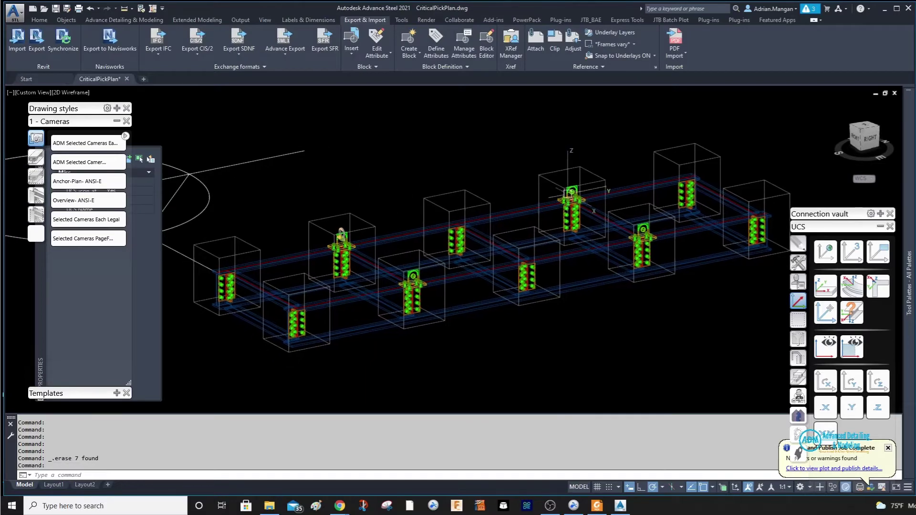
scroll(539, 194, up, 10)
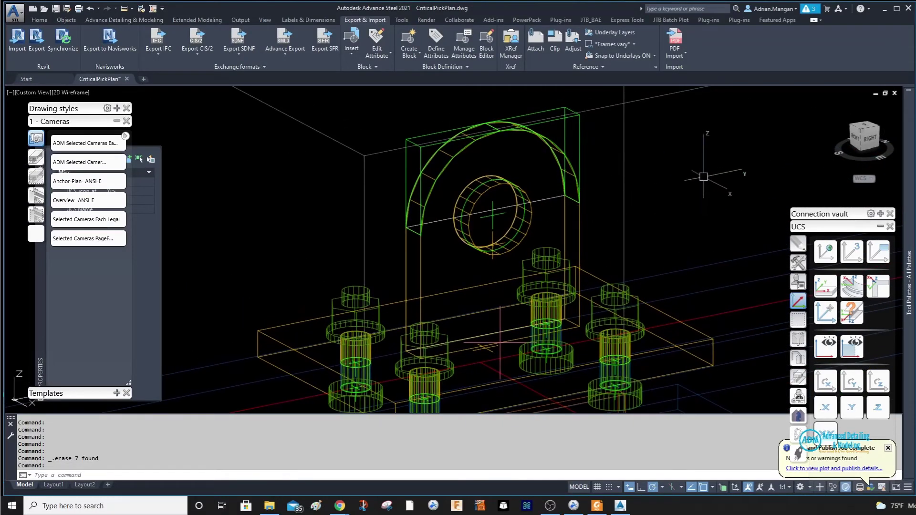
click(829, 316)
scroll(523, 217, down, 5)
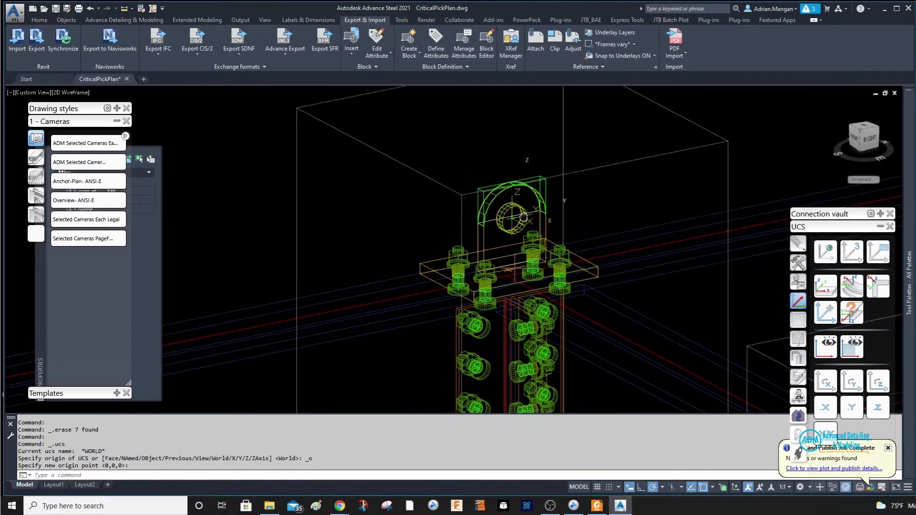
click(524, 217)
scroll(523, 217, up, 3)
scroll(548, 197, up, 3)
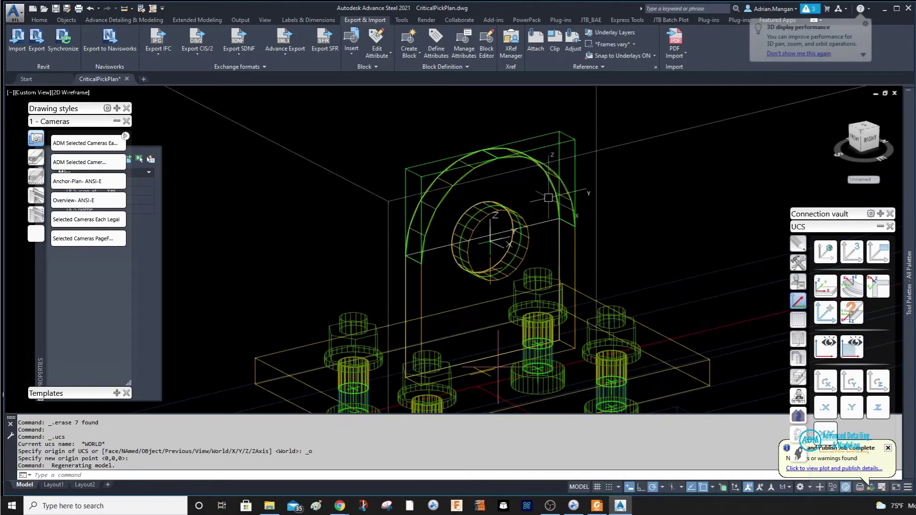
scroll(548, 197, down, 3)
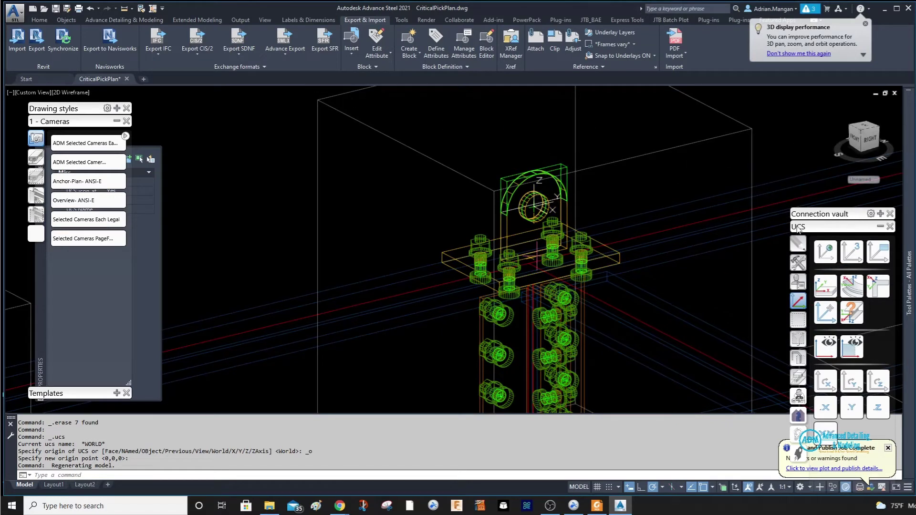
Start an Advance Steel special part with its central point at the centre of the lifting lug's hole.
click(798, 262)
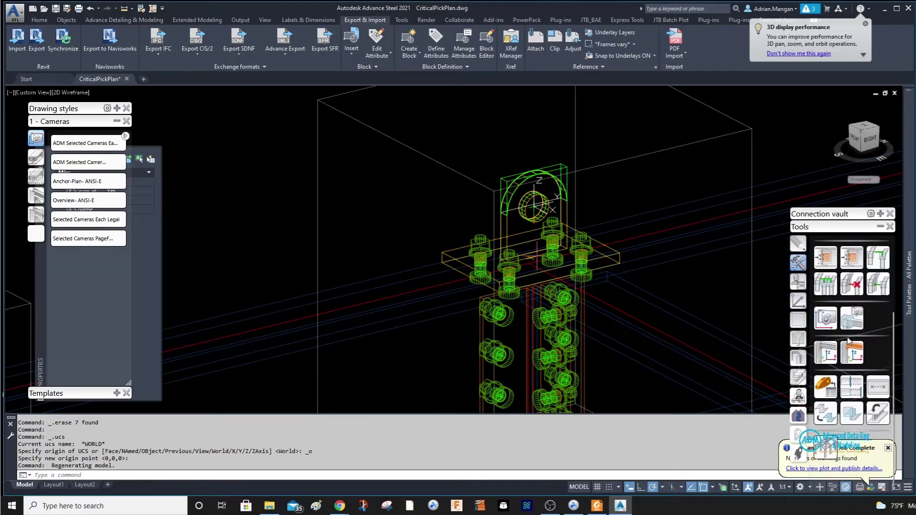
click(825, 387)
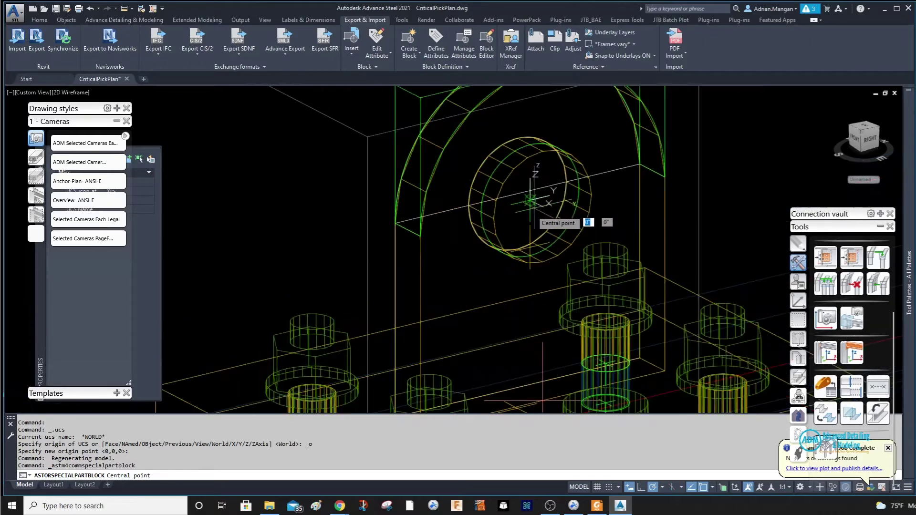
scroll(532, 205, up, 4)
click(530, 200)
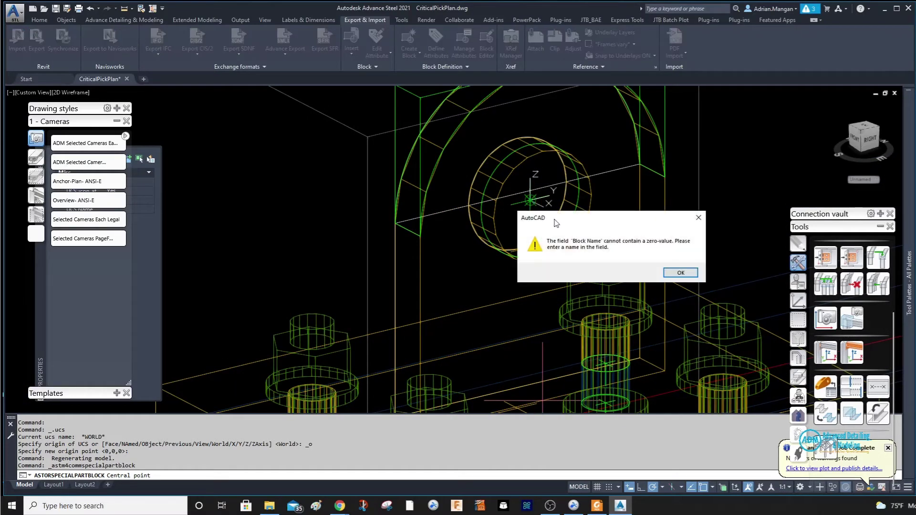
click(669, 270)
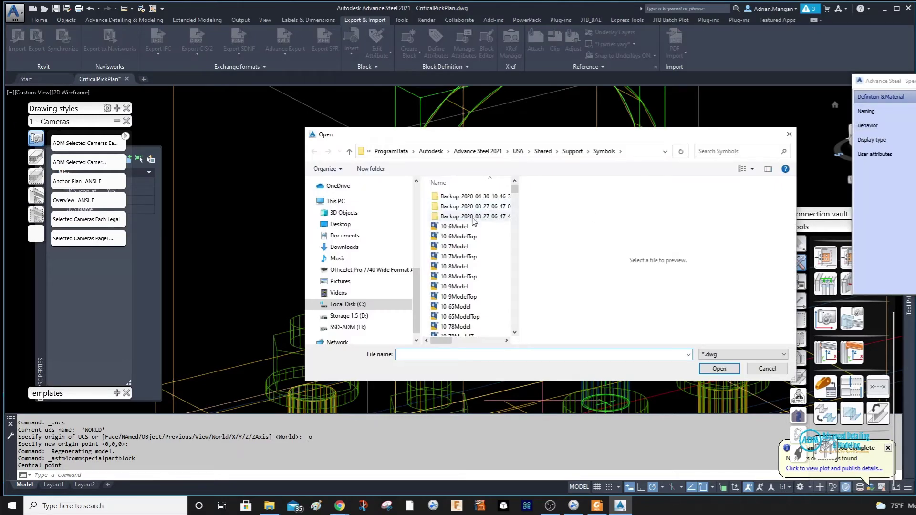
Load TestShackle from the AA-290_CRITICAL PICK PLAN_BEAR folder as the special part's block.
scroll(472, 233, down, 5)
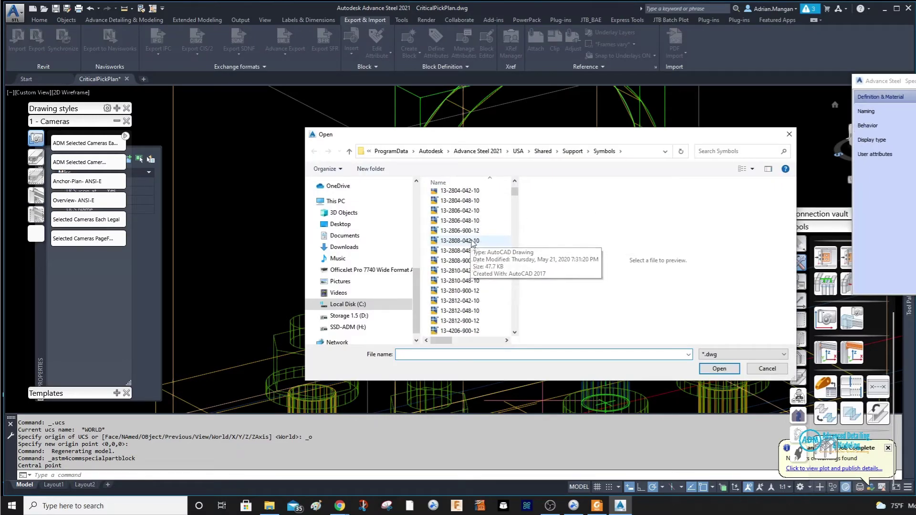
scroll(472, 190, down, 5)
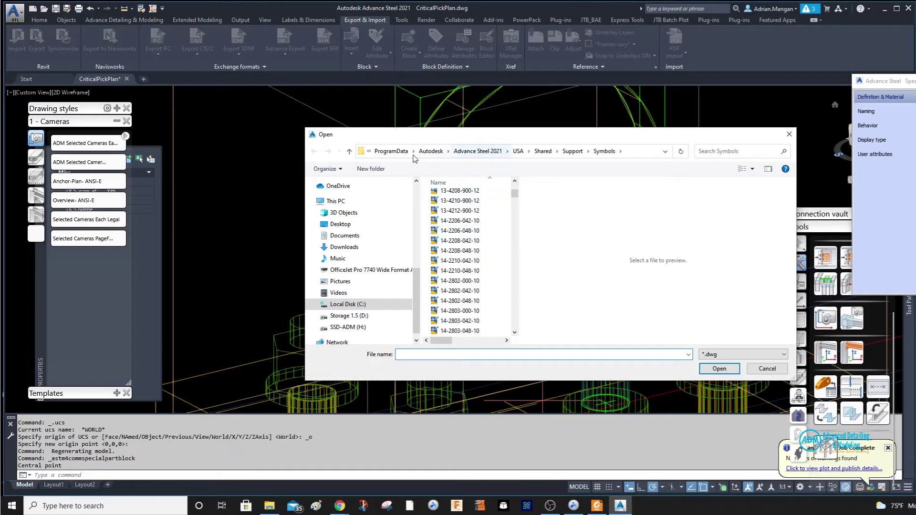
click(349, 327)
double_click(460, 203)
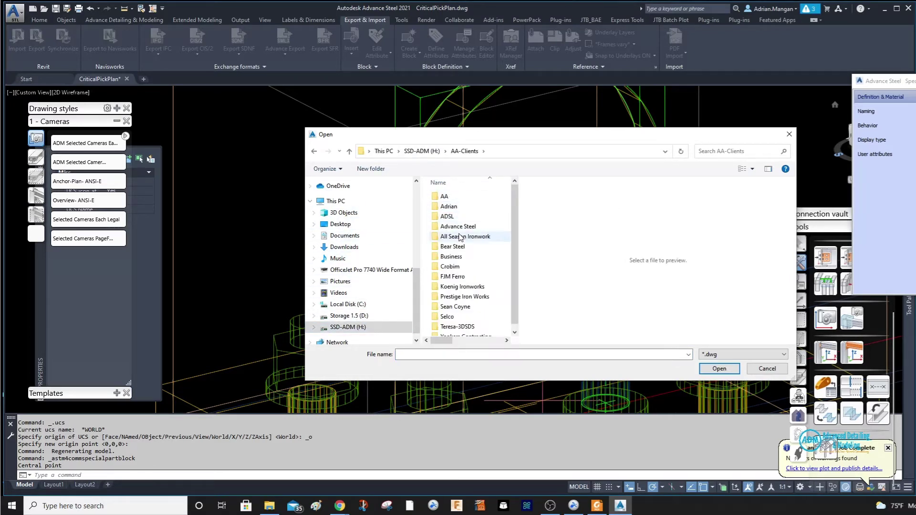
double_click(457, 197)
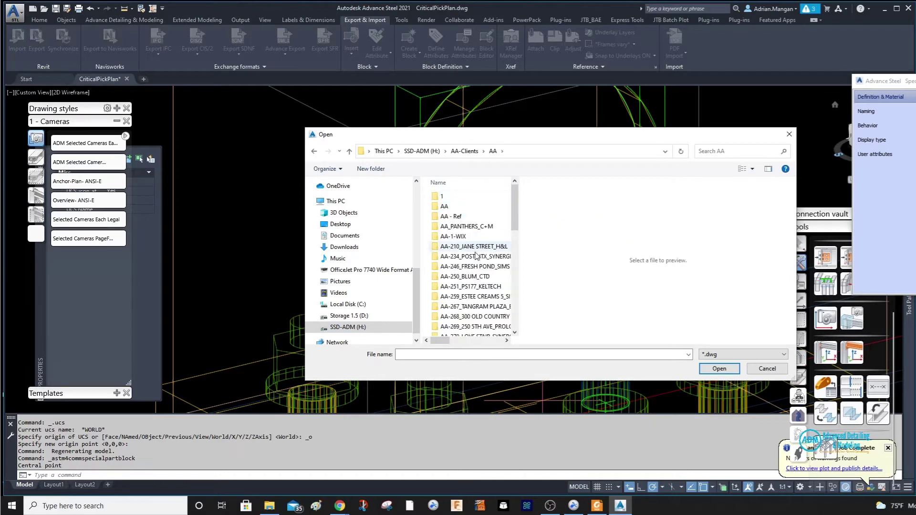
scroll(476, 255, down, 5)
double_click(477, 321)
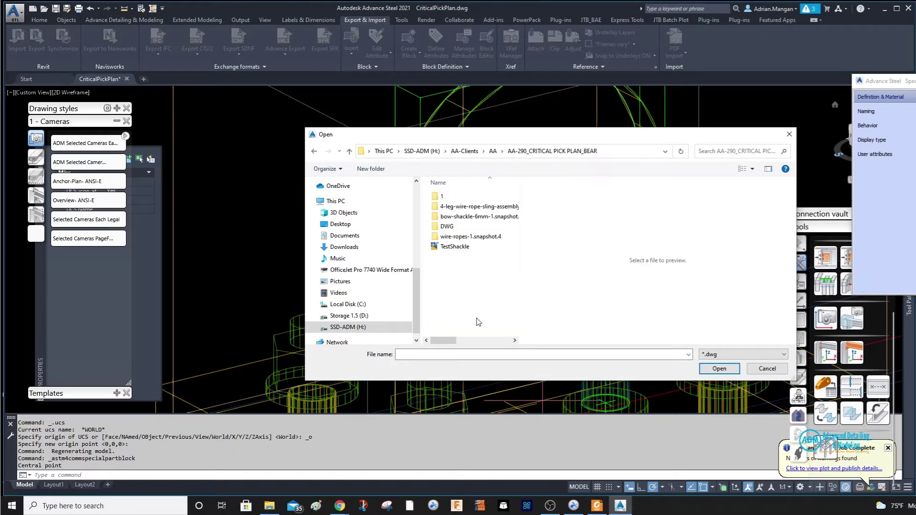
click(461, 246)
click(718, 368)
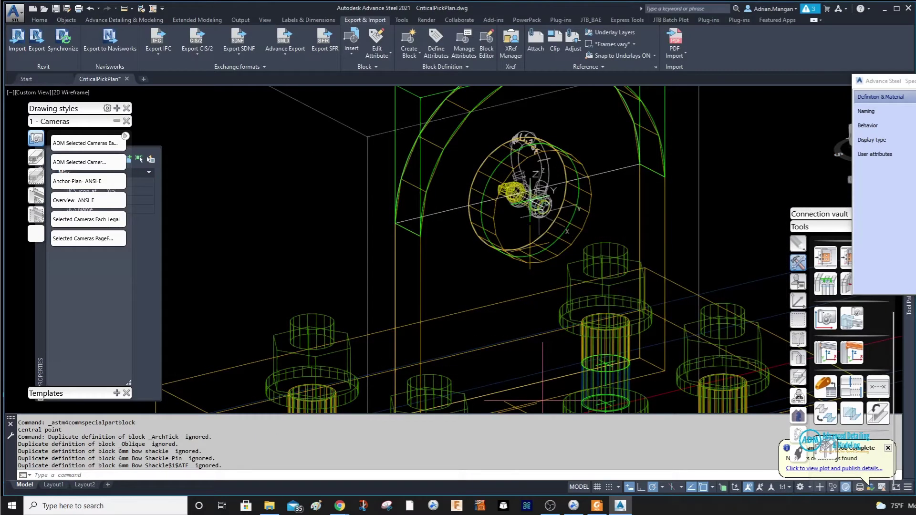
Copy the shackle 5' along the positive X axis onto the opposite lifting lug.
scroll(537, 201, down, 3)
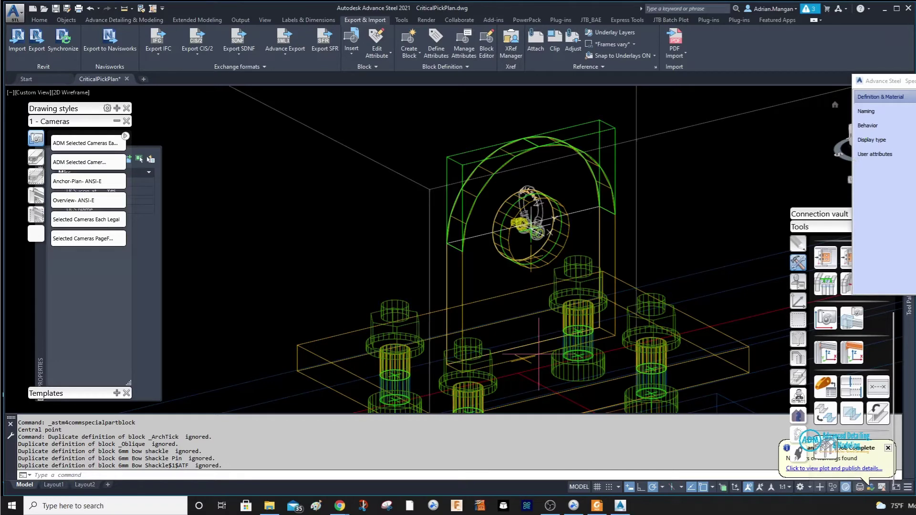
shift+middle_drag(658, 158, 687, 155)
scroll(688, 155, down, 8)
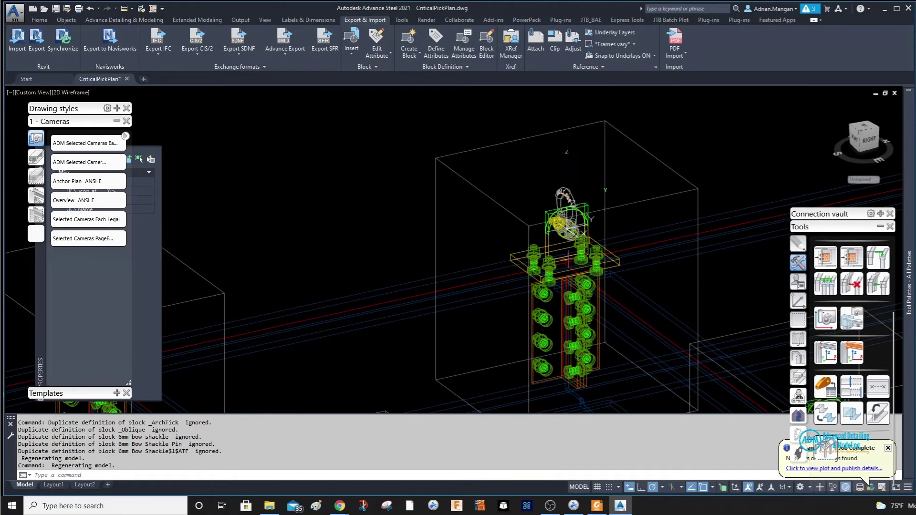
click(562, 195)
right_click(548, 140)
click(577, 219)
scroll(477, 138, down, 3)
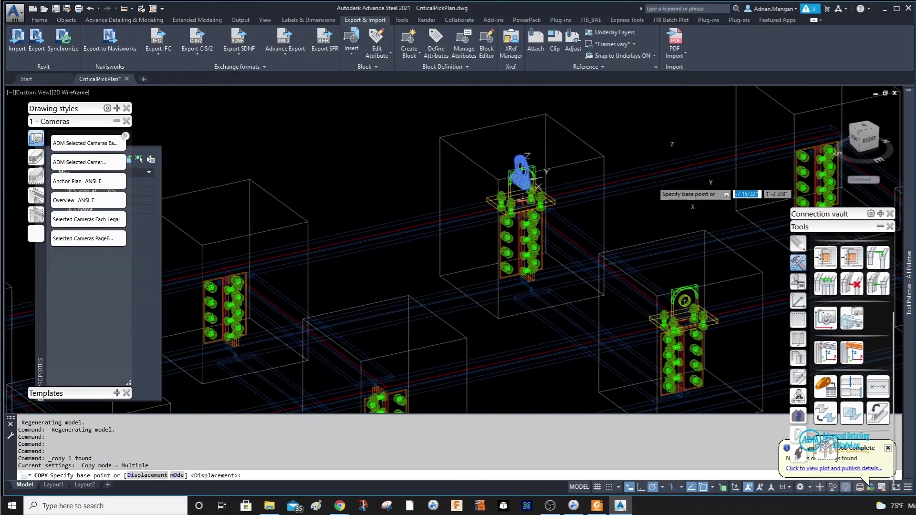
click(599, 126)
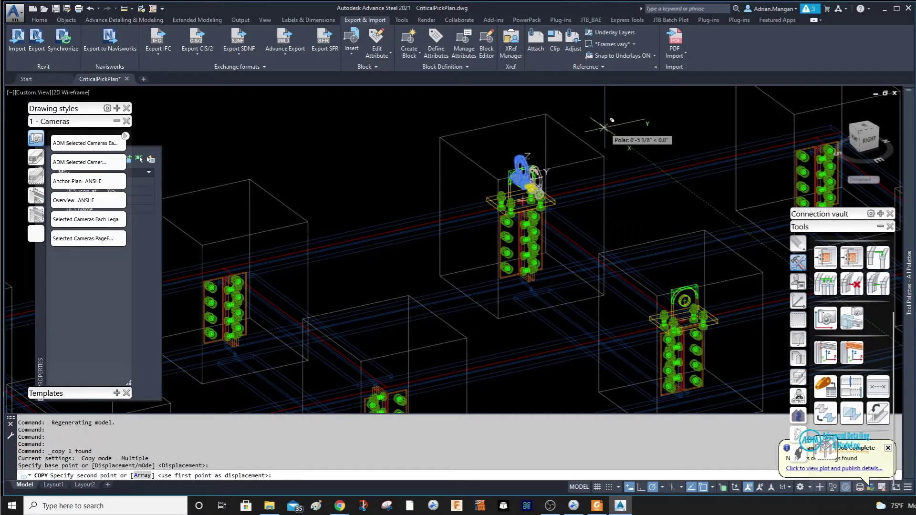
text(5')
key(Return)
key(Escape)
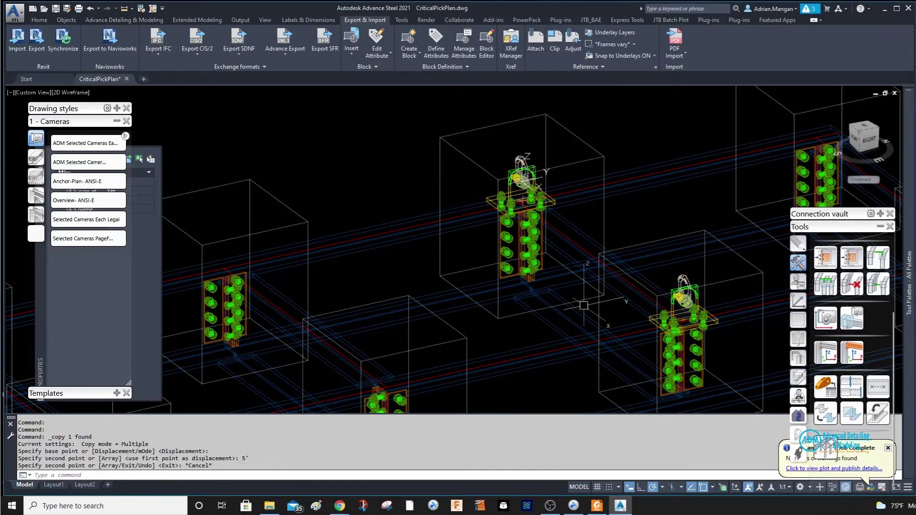
Copy both shackles 10' in the negative Y direction onto the other pair of lifting lugs.
click(522, 175)
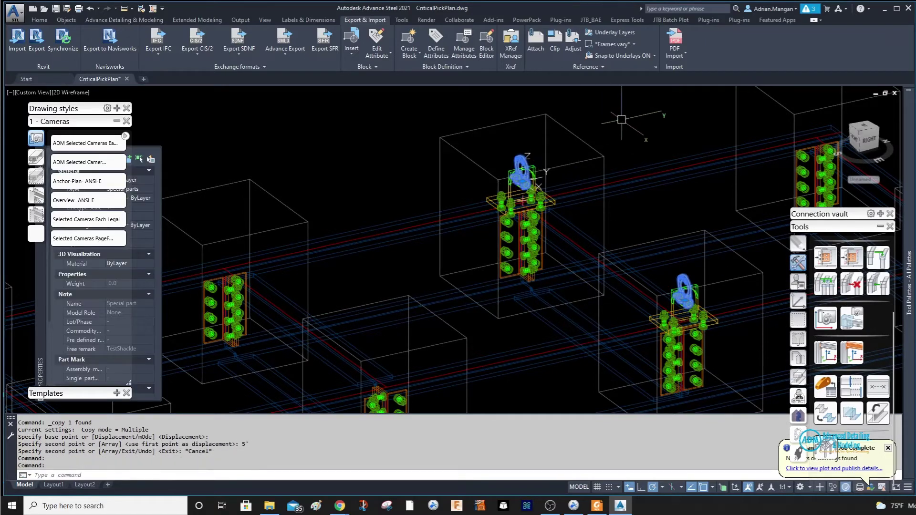
right_click(621, 120)
click(681, 199)
click(658, 132)
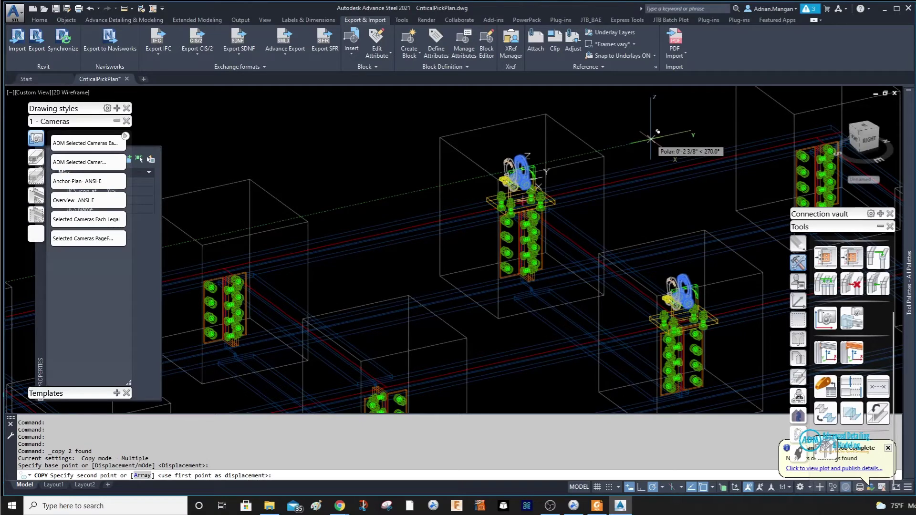
text(10)
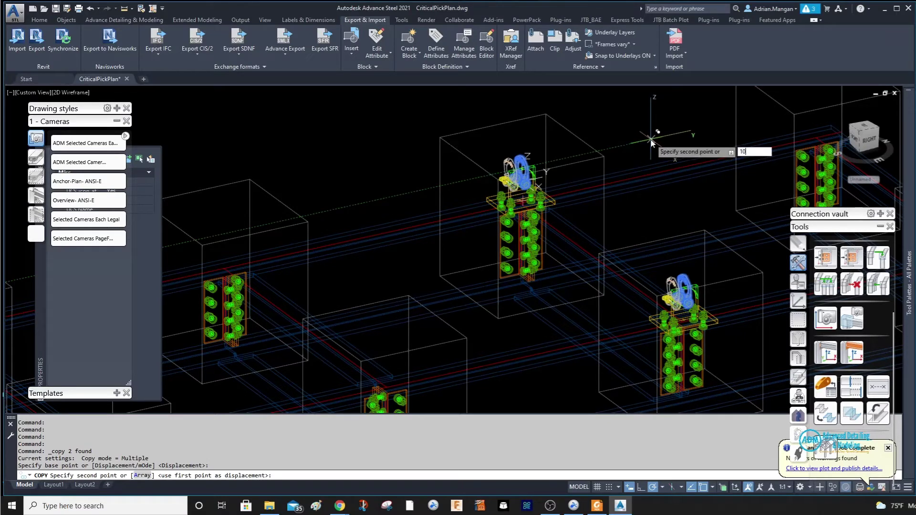
text(')
key(Return)
key(Escape)
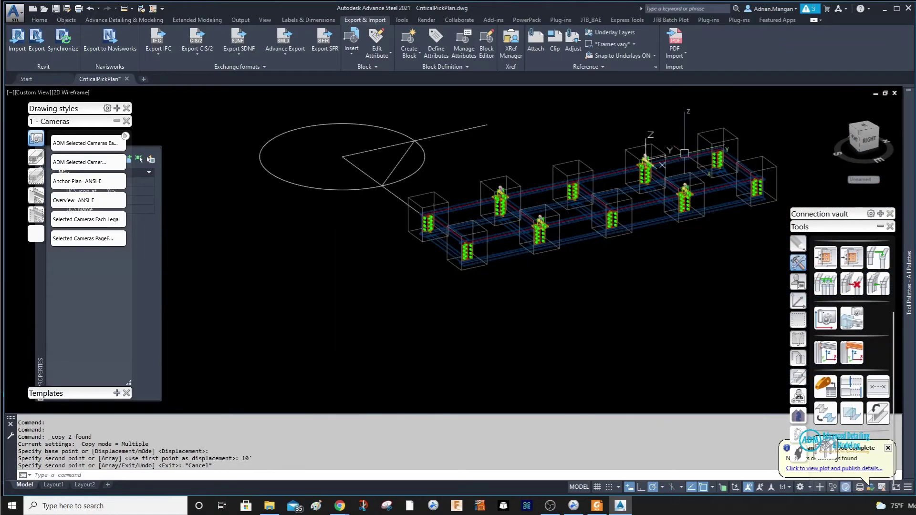
Align the UCS with the current 3D view of the whole frame.
scroll(689, 171, down, 8)
scroll(689, 172, up, 6)
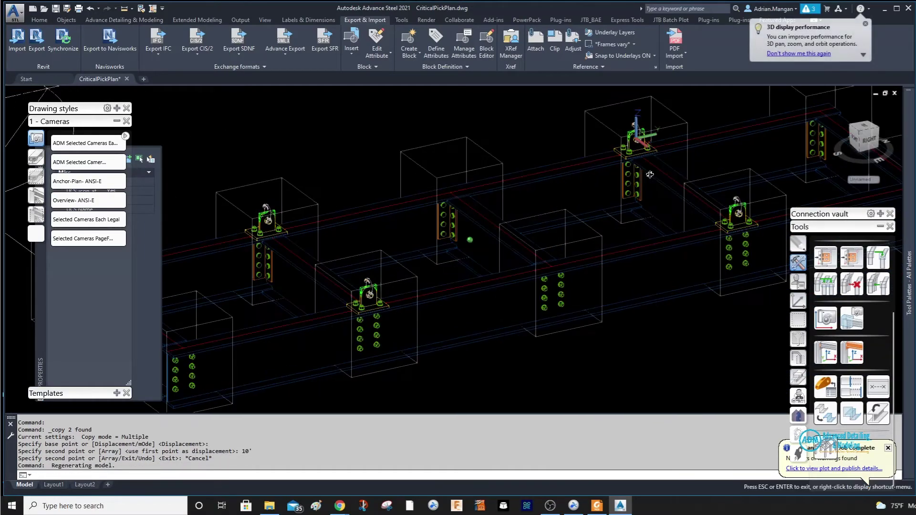
shift+middle_drag(650, 175, 628, 183)
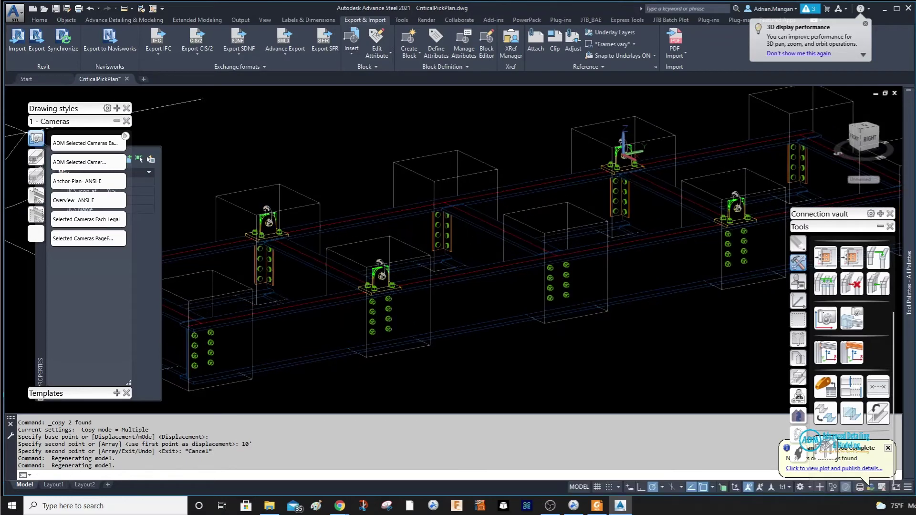
scroll(629, 183, down, 3)
mouse_move(674, 208)
shift+middle_down()
mouse_move(635, 207)
mouse_move(683, 208)
shift+middle_up()
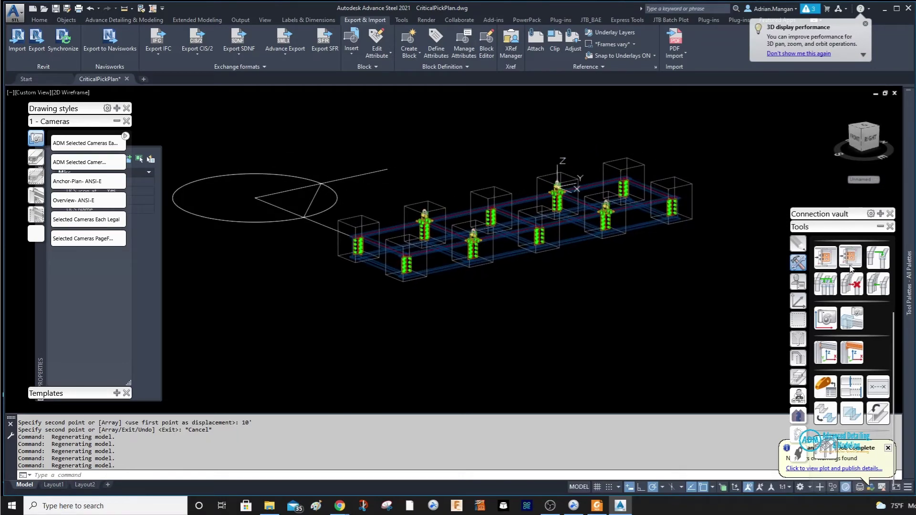
click(880, 227)
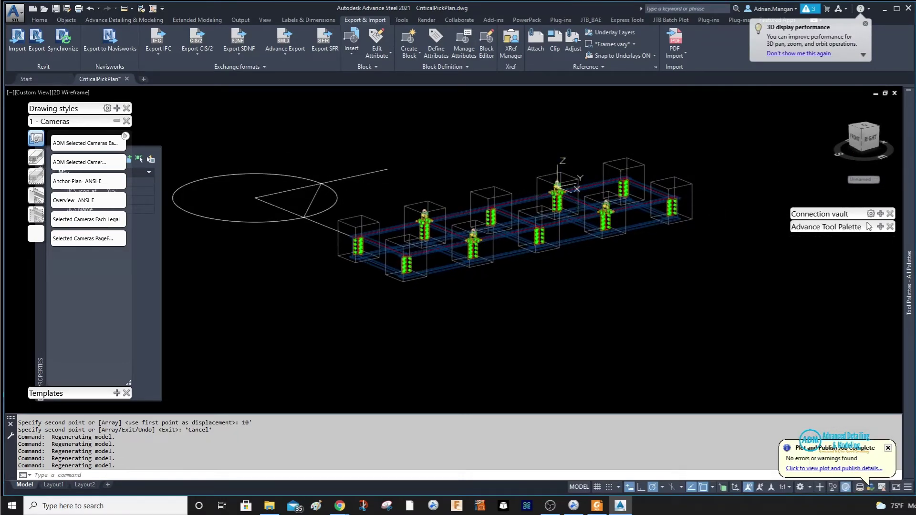
mouse_move(869, 227)
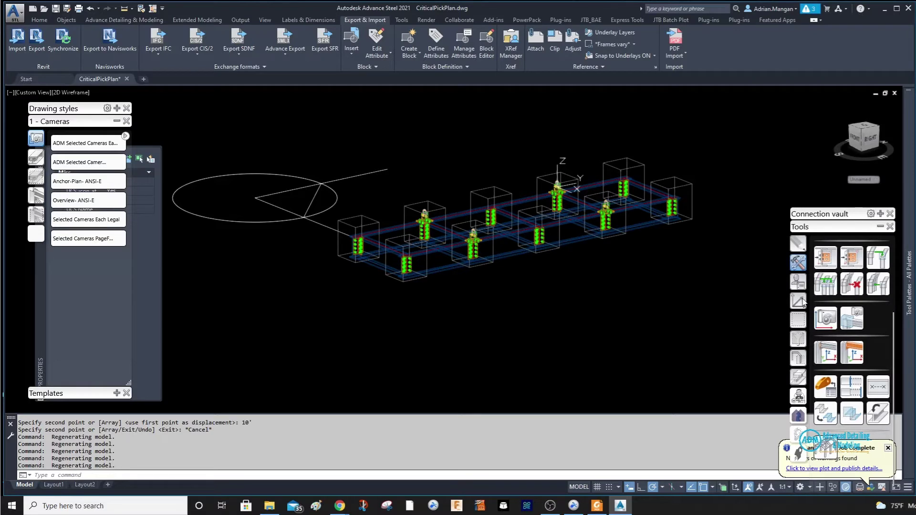
click(800, 301)
click(877, 252)
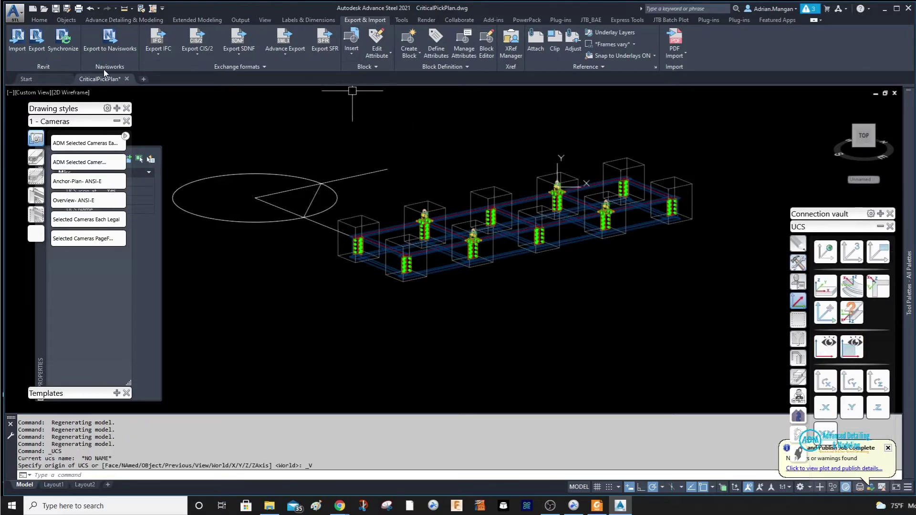
Select the entire steel frame with its shackles and start a detail using the AAA - 3D View - Model - Labels drawing style.
click(332, 142)
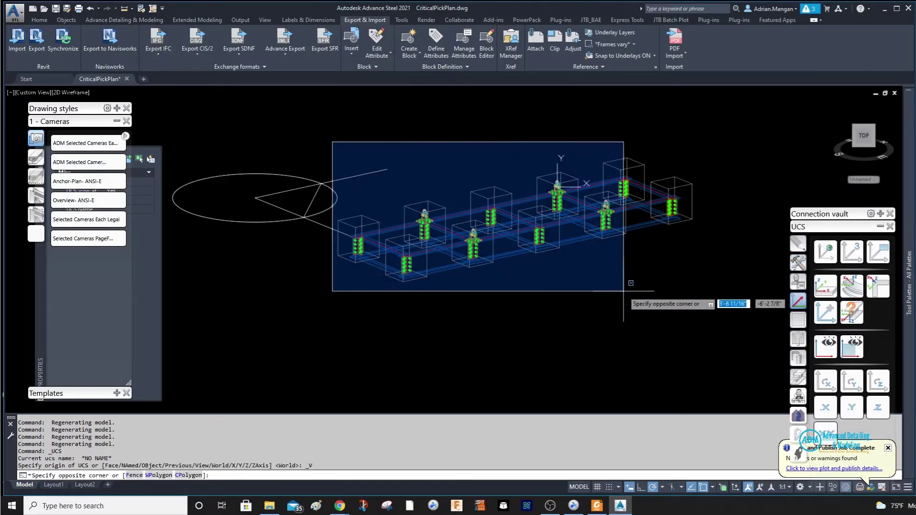
click(738, 302)
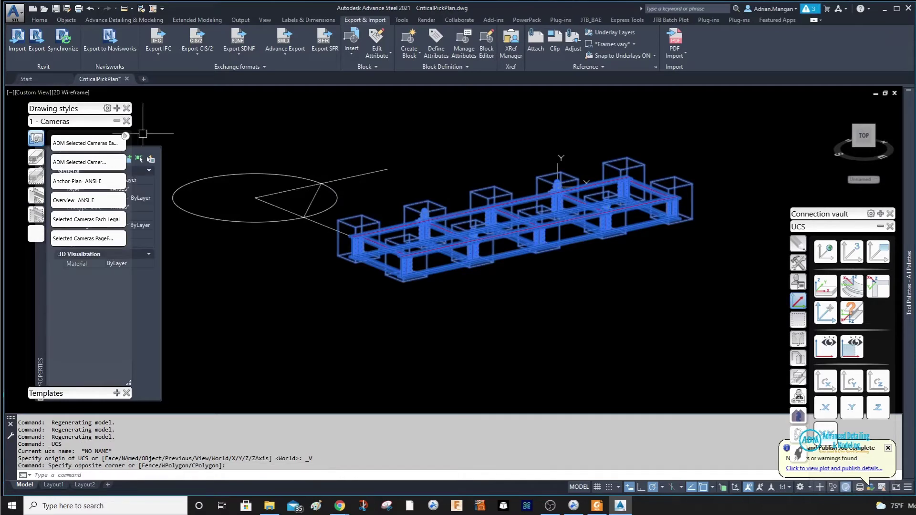
click(115, 122)
click(117, 109)
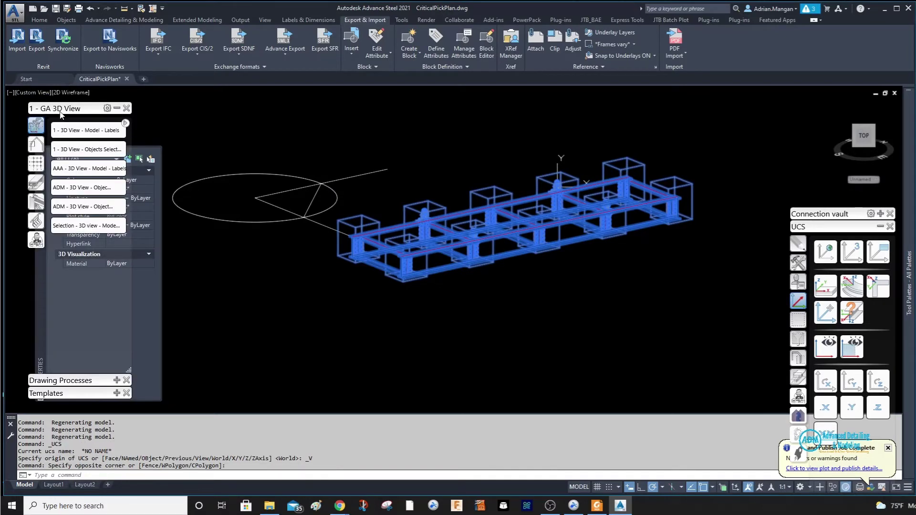
click(117, 172)
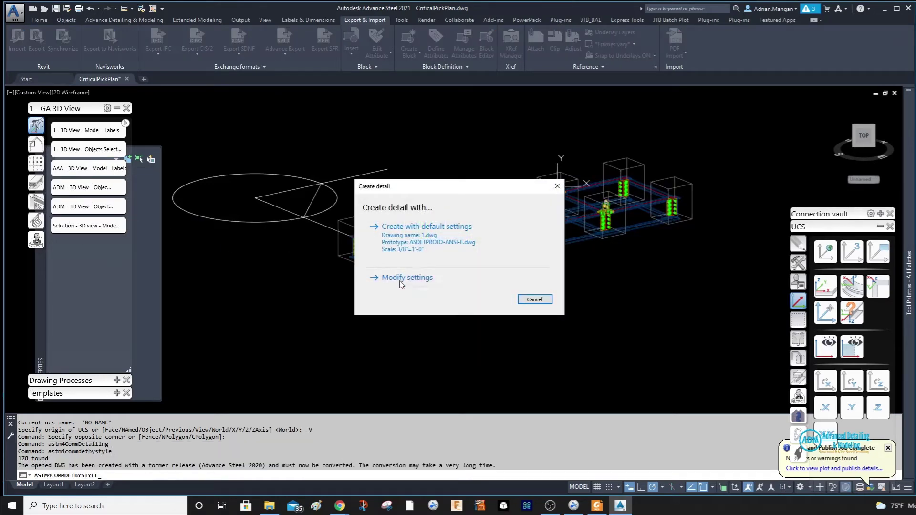
Create the detail as drawing number 11 with the ASDETPROTO-ANSI-D_ADM.dwg prototype and a detail window around the frame.
click(399, 278)
click(166, 92)
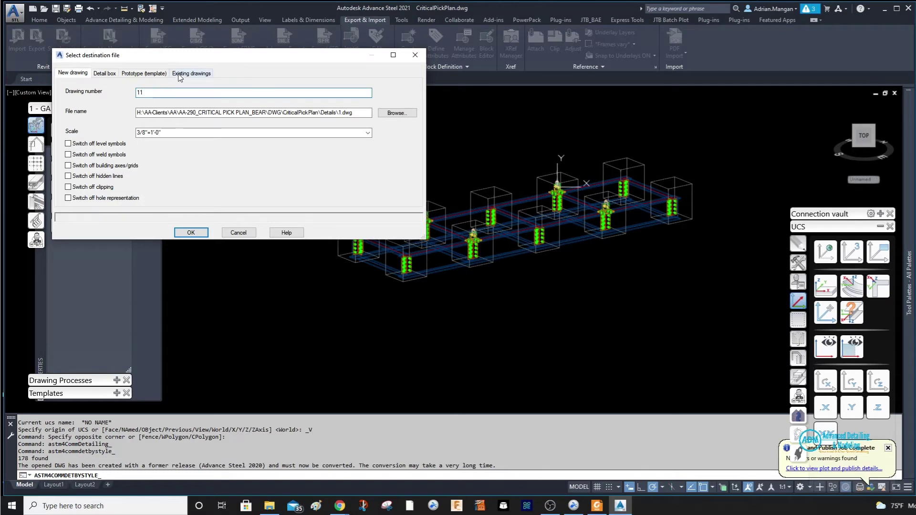
click(155, 73)
scroll(154, 150, up, 8)
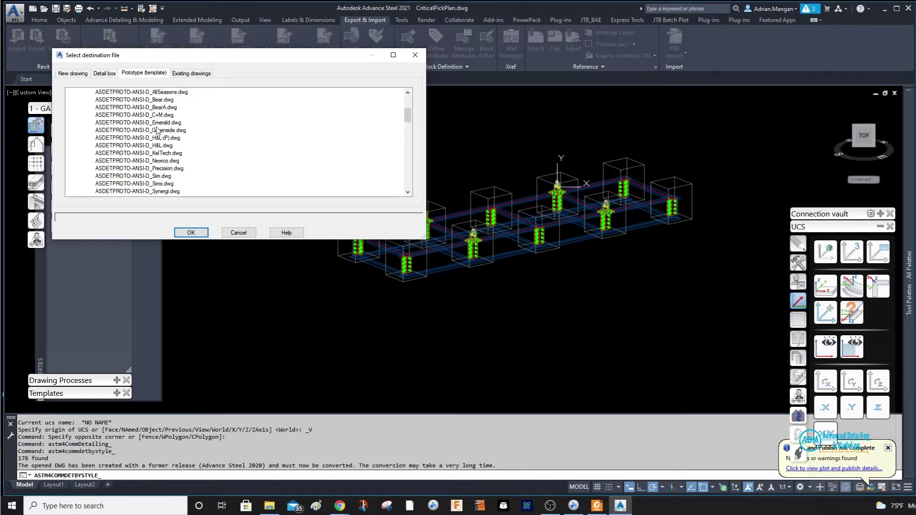
click(141, 154)
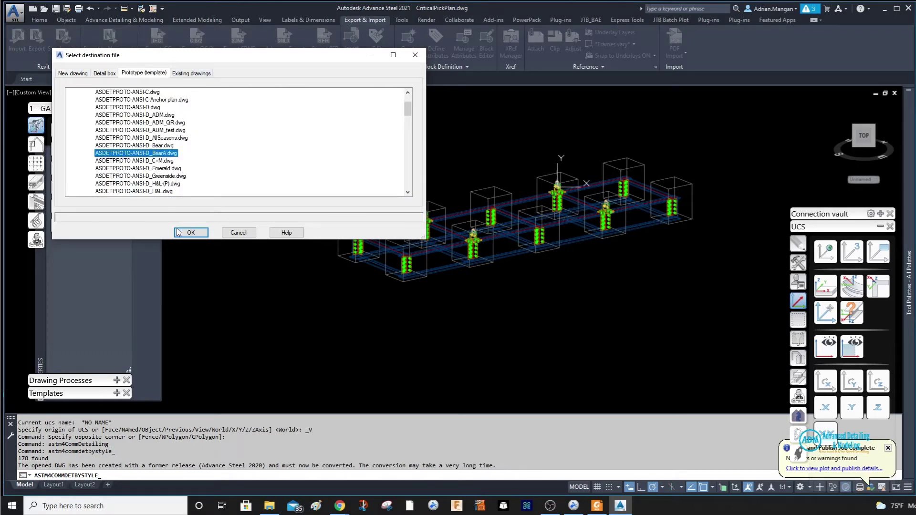
click(149, 117)
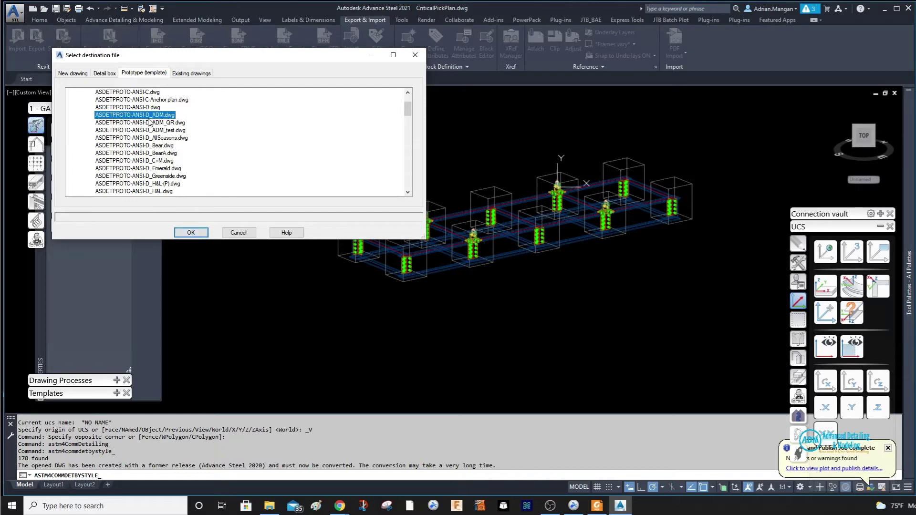
click(190, 233)
click(330, 122)
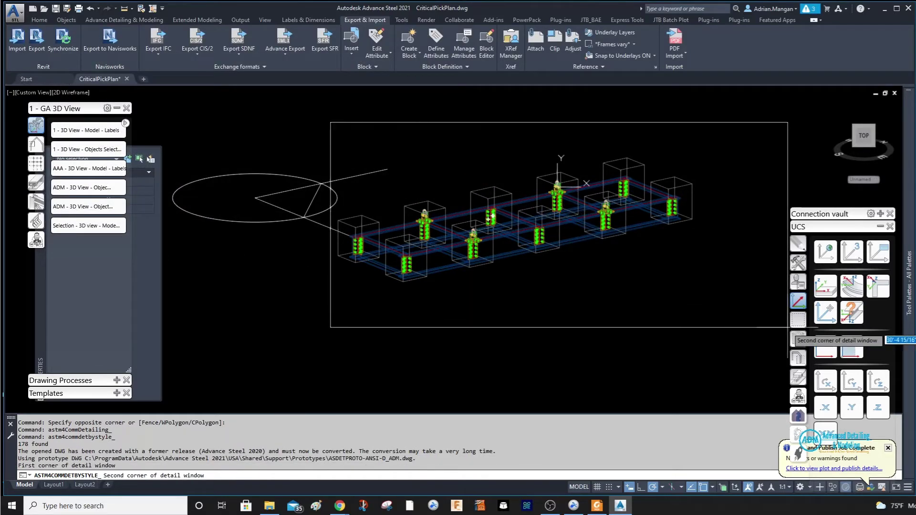
click(713, 302)
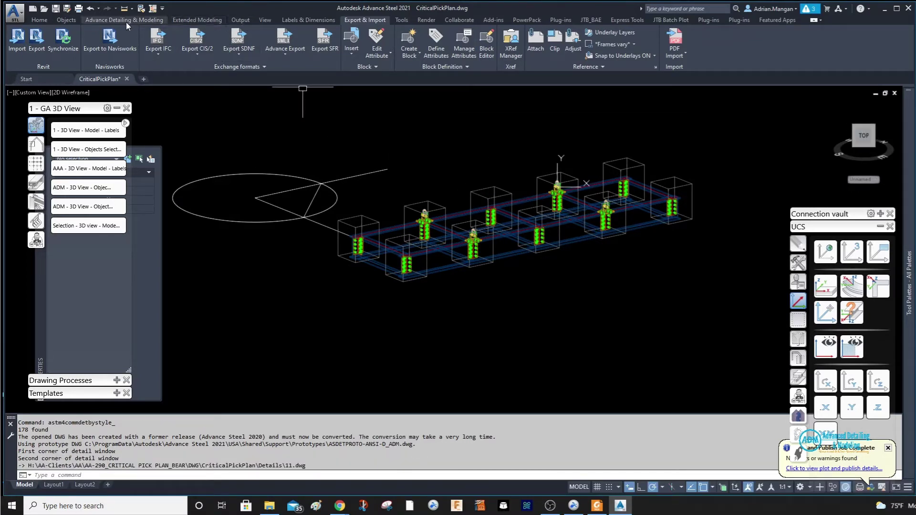
Open the up-to-date detail drawing 11 from the project documents.
click(238, 20)
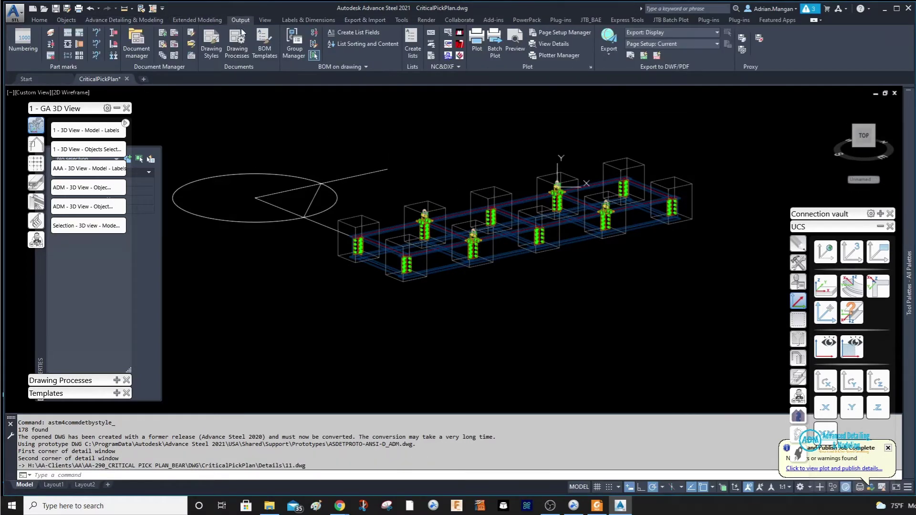
click(127, 41)
click(487, 124)
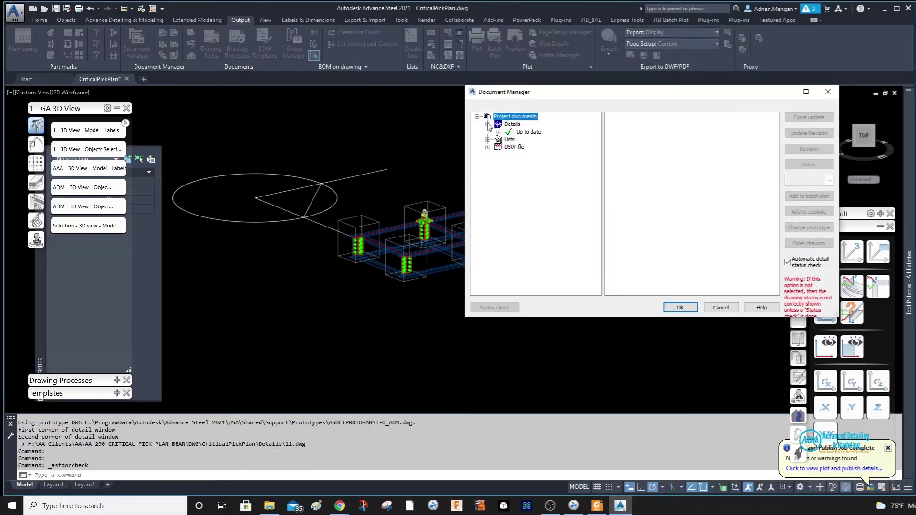
click(498, 132)
double_click(532, 139)
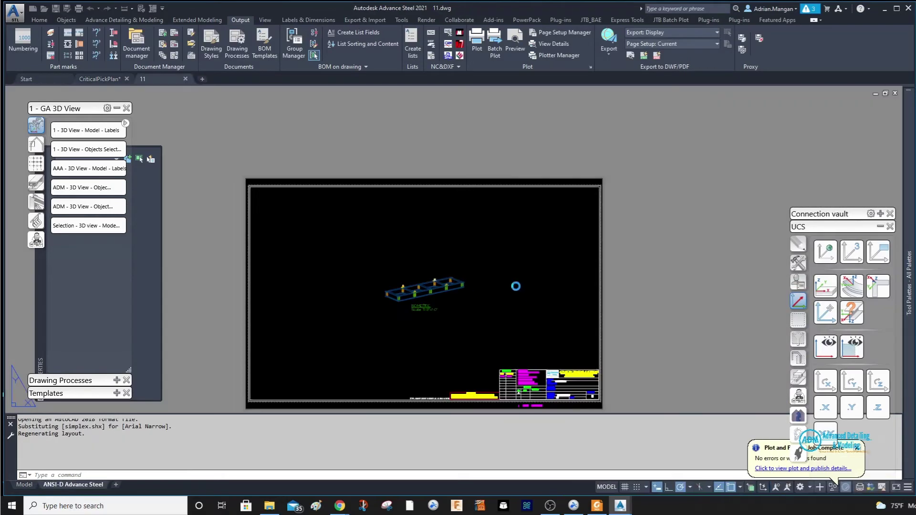
Erase the block reference drawn over the leftmost rear lifting lug in drawing 11's isometric view.
scroll(445, 280, up, 8)
scroll(489, 256, up, 5)
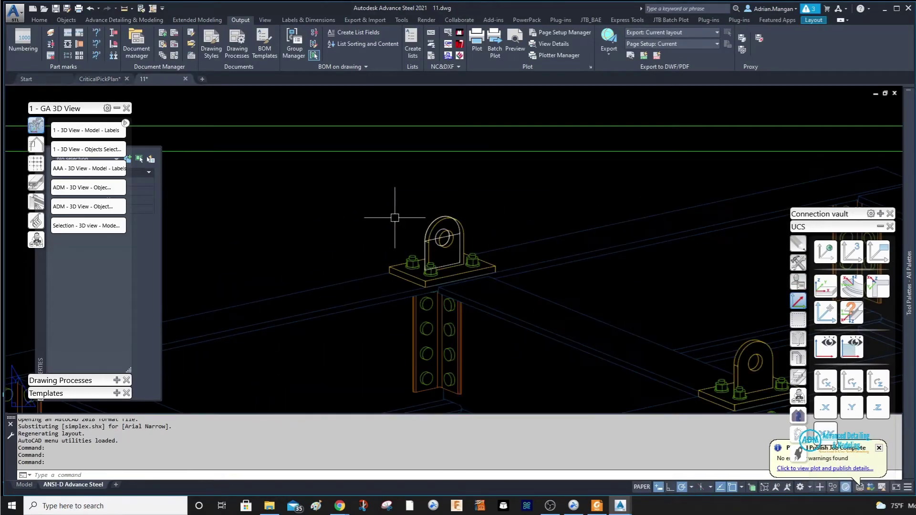
click(460, 228)
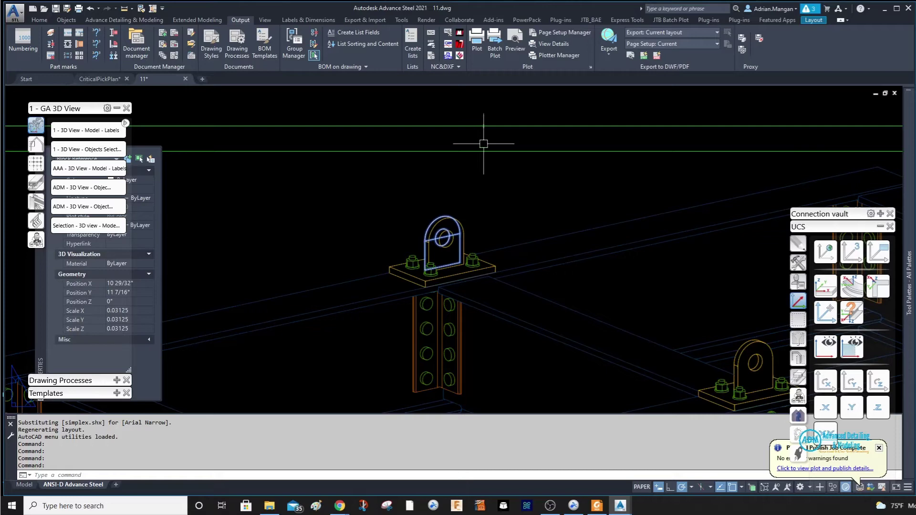
key(Delete)
scroll(495, 164, down, 6)
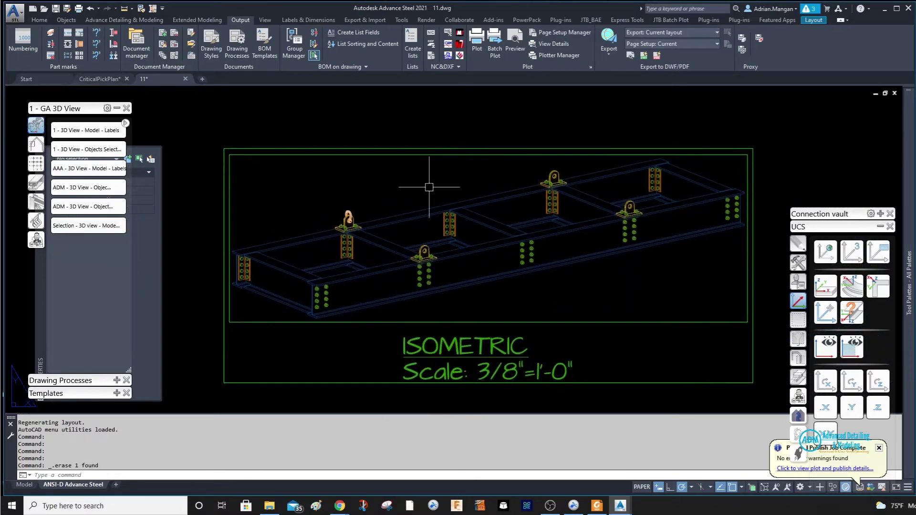
Examine the shackle on the leftmost rear lug in the isometric view and compare it with the other lifting lugs.
scroll(346, 215, up, 8)
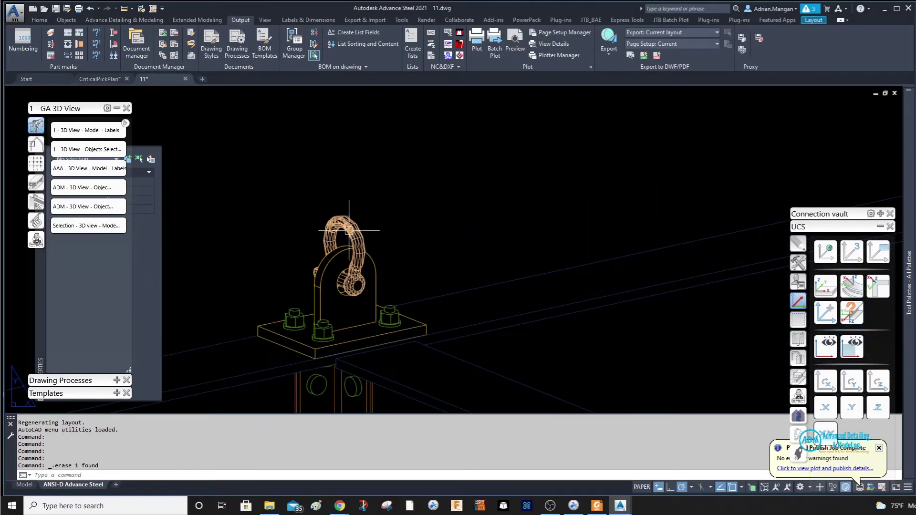
scroll(352, 234, up, 3)
scroll(354, 219, down, 8)
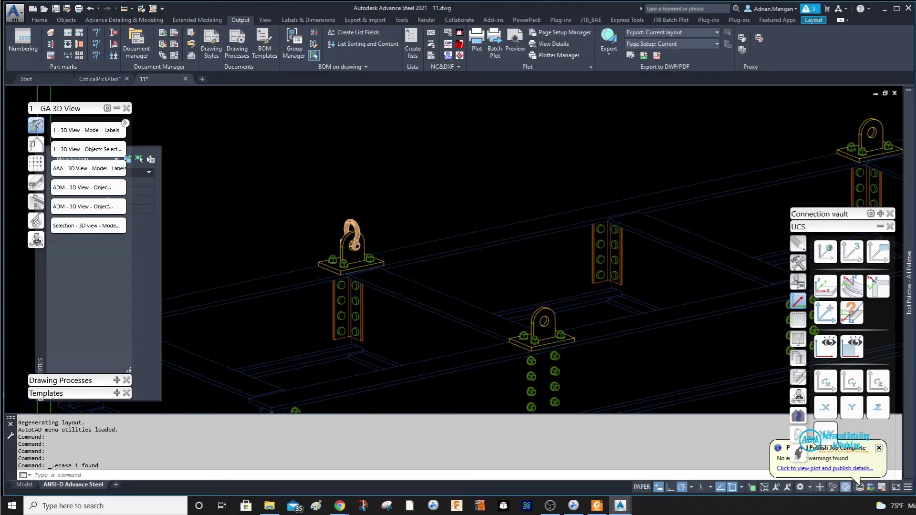
scroll(311, 239, down, 8)
scroll(321, 241, up, 8)
click(340, 242)
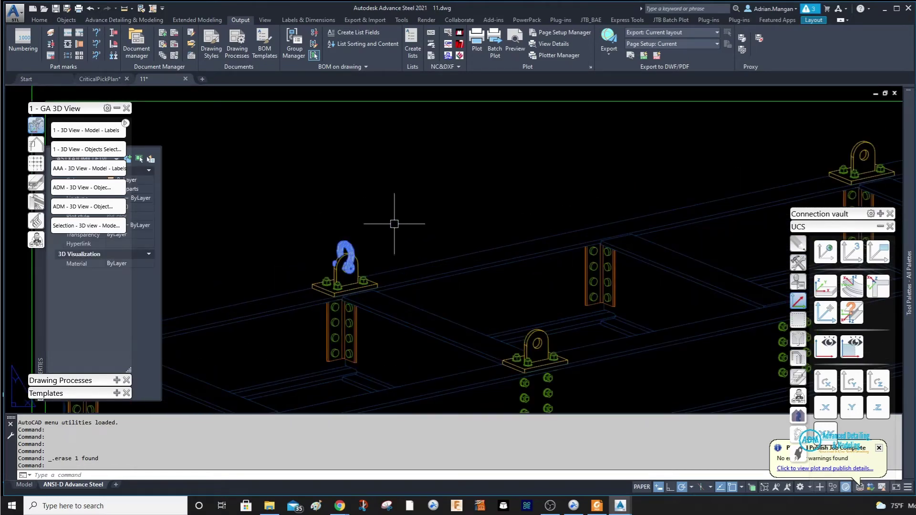
key(Escape)
scroll(465, 201, down, 8)
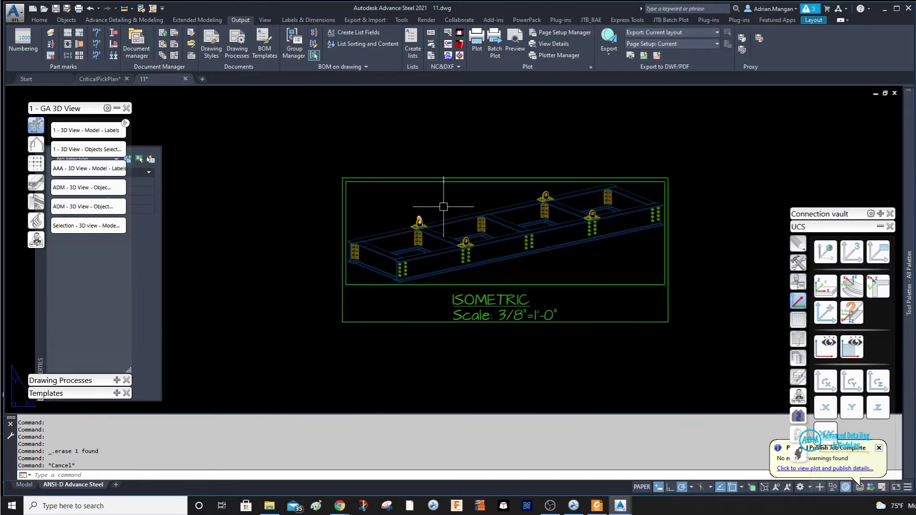
Switch to the CriticalPickPlan model and examine the shackles on the frame's lifting lugs.
click(95, 80)
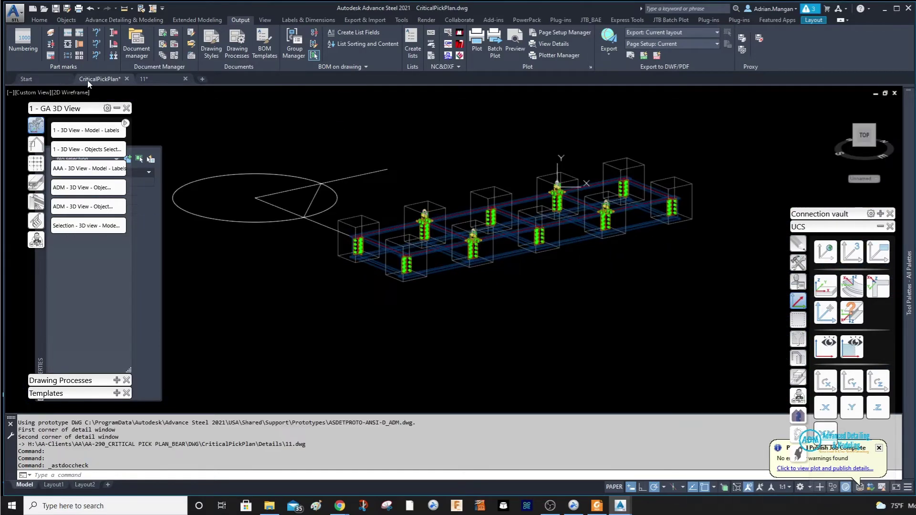
scroll(432, 210, up, 5)
scroll(431, 210, up, 2)
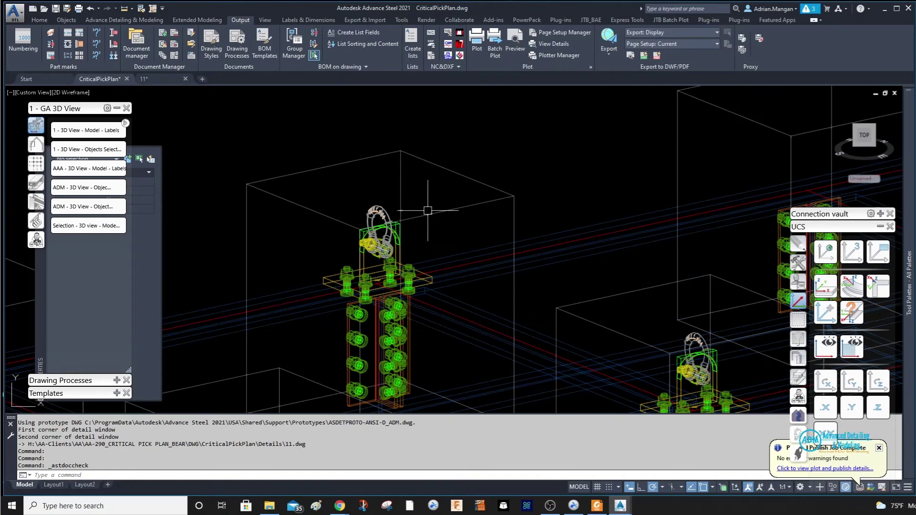
scroll(387, 216, down, 8)
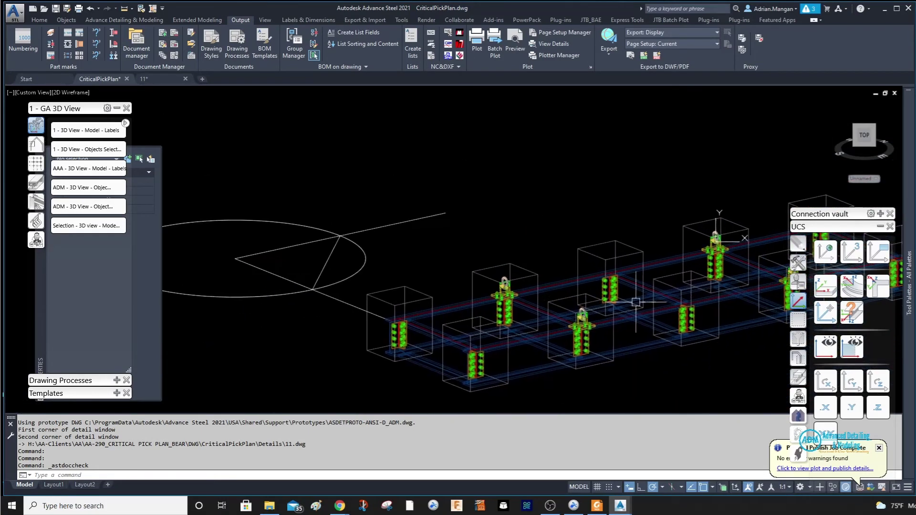
scroll(600, 219, up, 2)
middle_drag(593, 236, 592, 234)
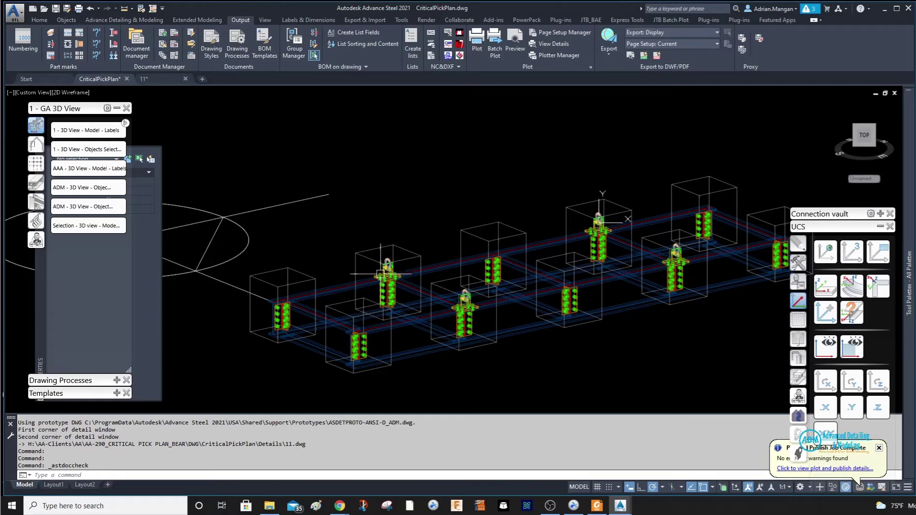
scroll(382, 266, up, 5)
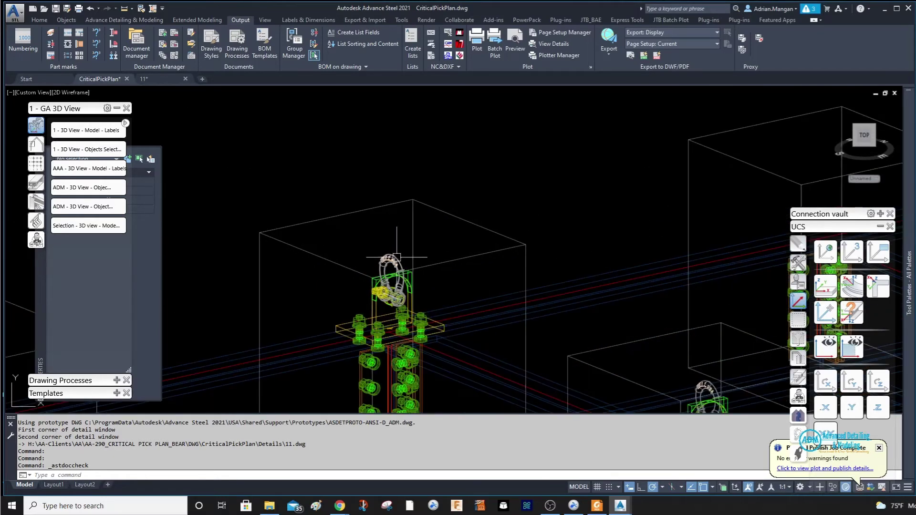
Explode the shackle special part on the leftmost rear lifting lug, followed by its nested block references.
click(396, 256)
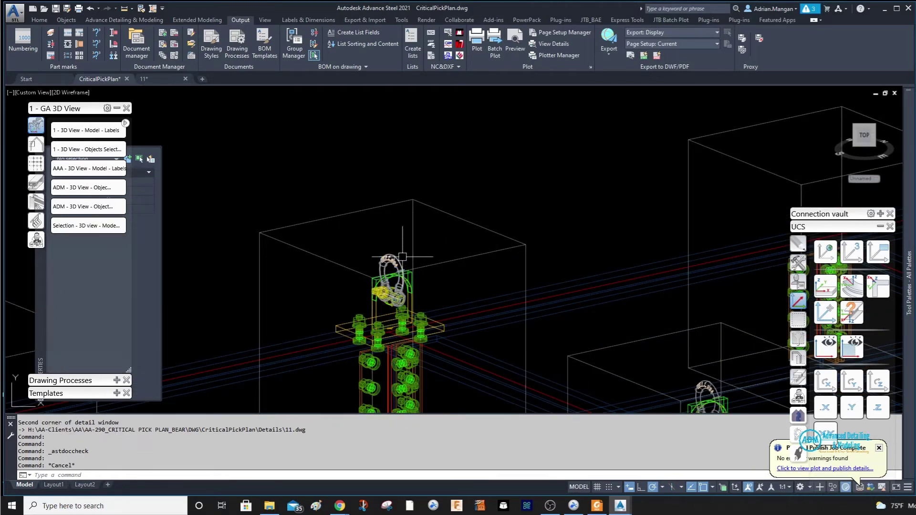
scroll(391, 253, down, 4)
key(Escape)
key(Escape)
scroll(375, 245, up, 4)
click(374, 245)
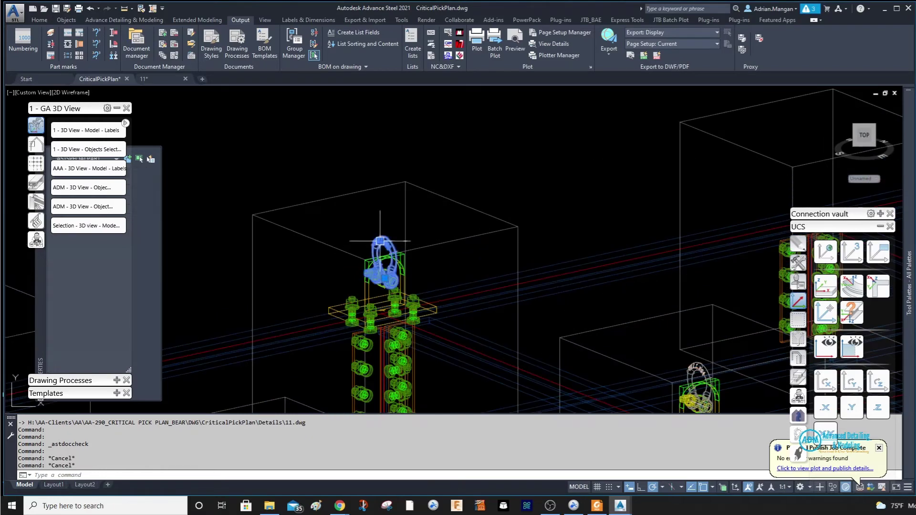
text(x)
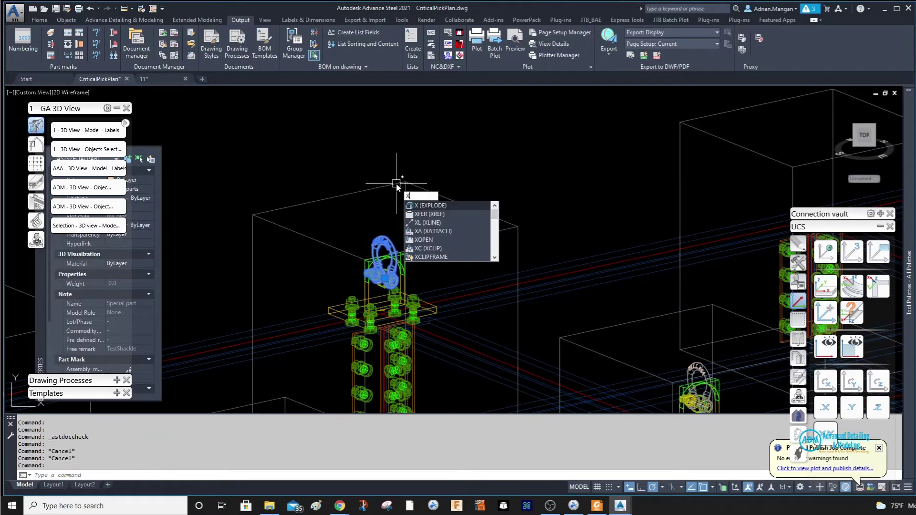
key(Return)
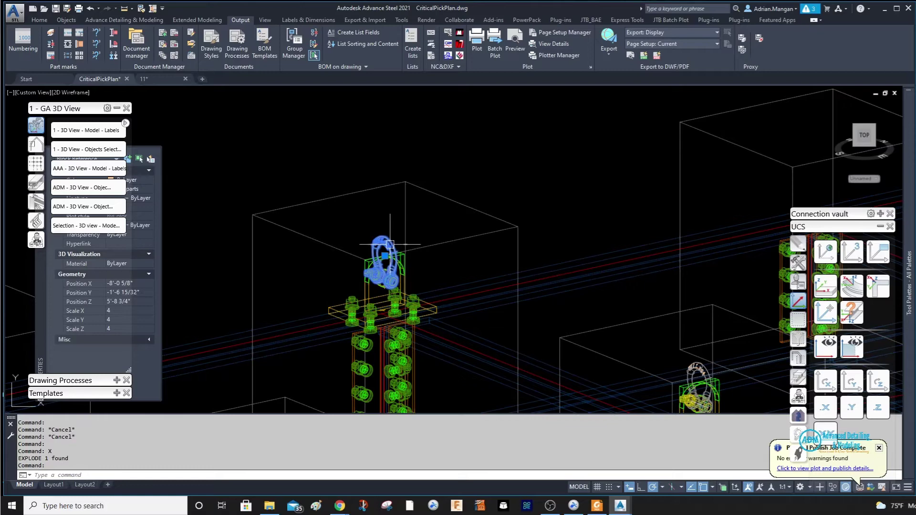
text(x)
key(Return)
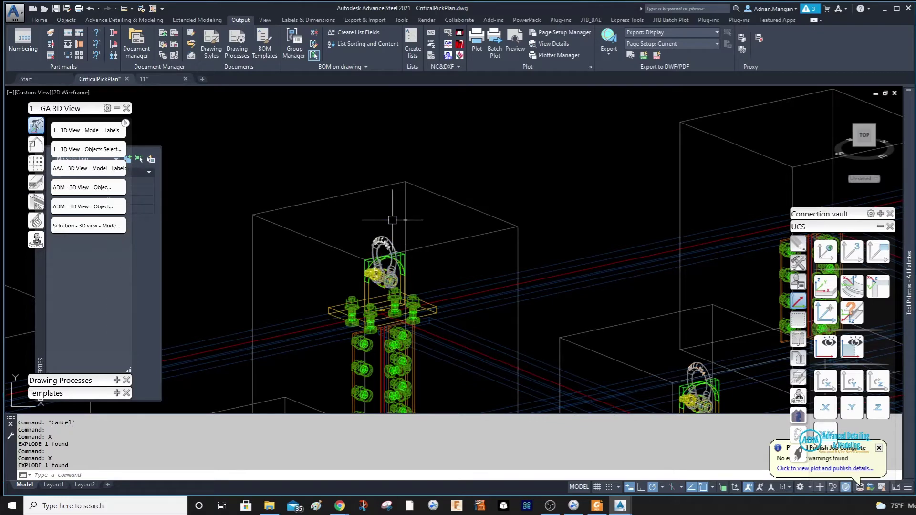
click(386, 240)
scroll(386, 240, up, 3)
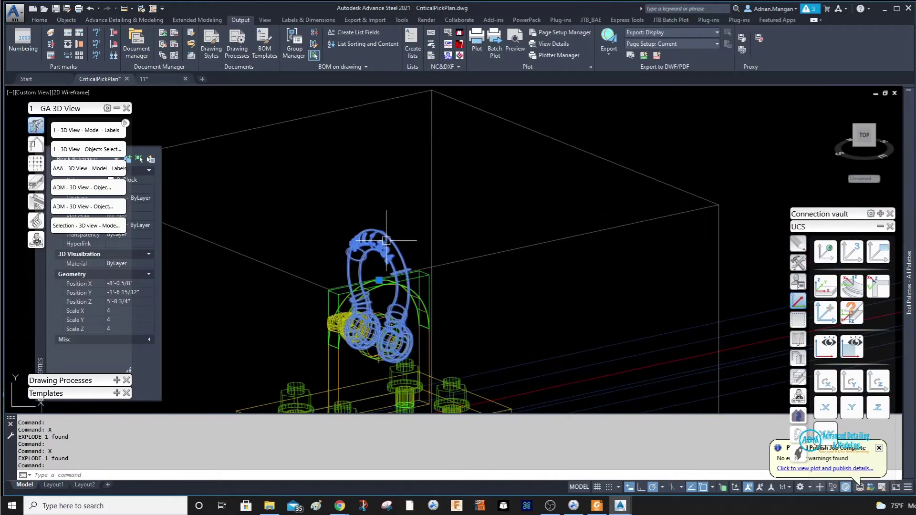
key(Return)
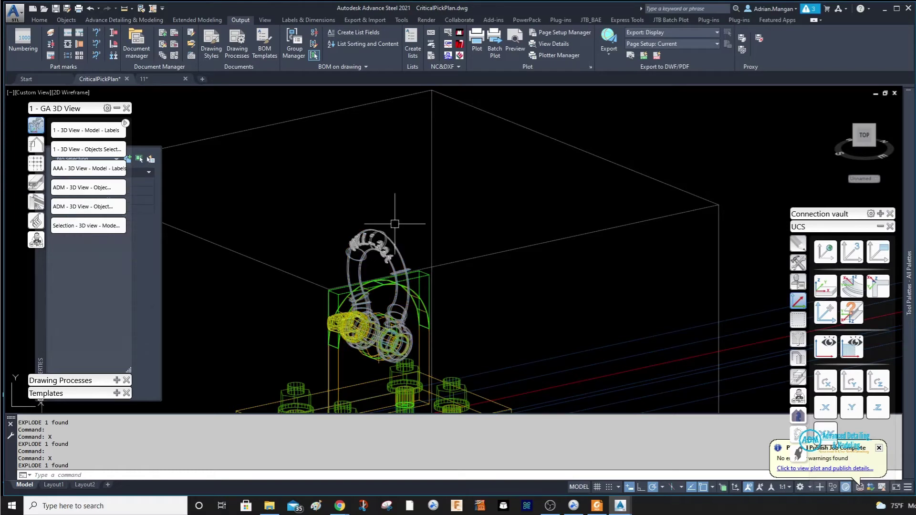
Inspect the exploded shackle's body and pin solids up close and from a rotated 3D view.
click(390, 236)
scroll(334, 303, up, 4)
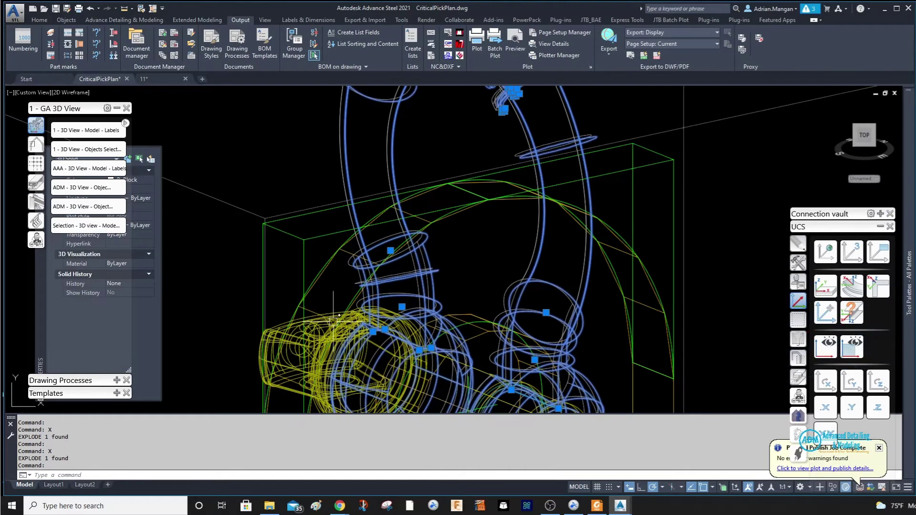
scroll(296, 332, down, 3)
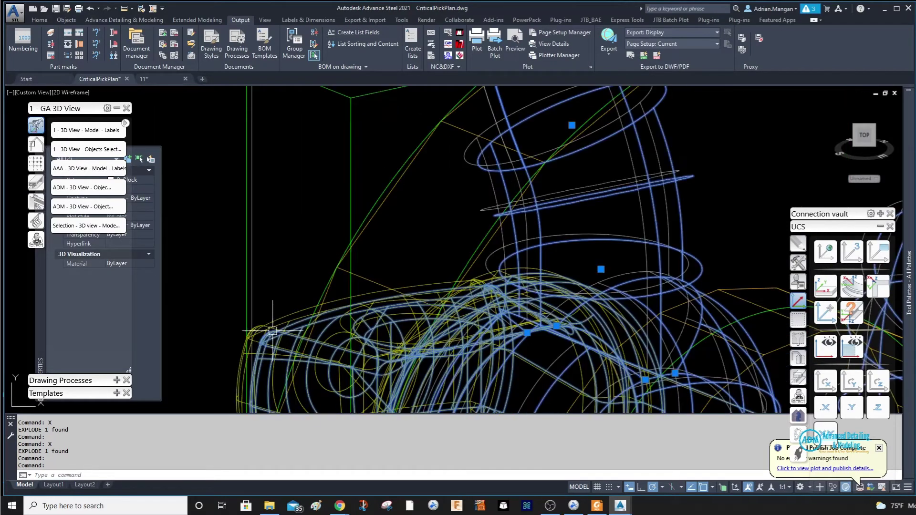
scroll(273, 327, down, 3)
key(Escape)
shift+middle_drag(273, 327, 508, 246)
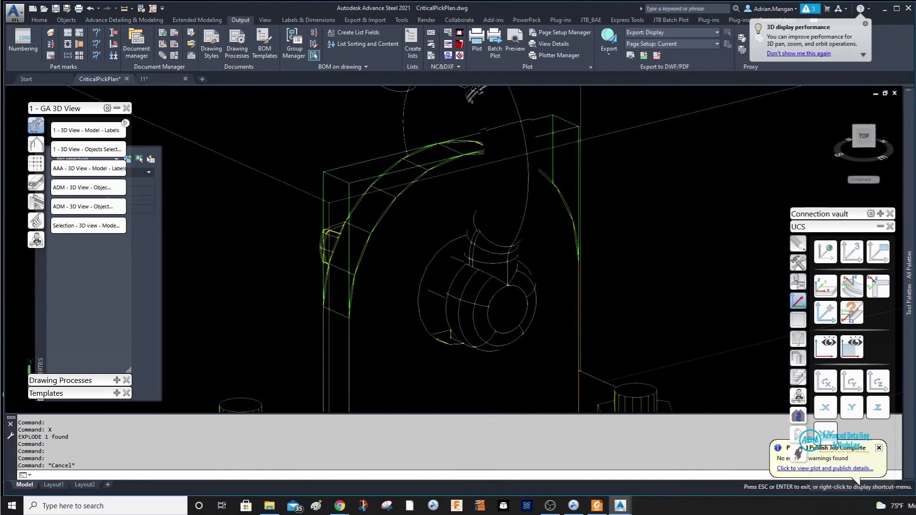
scroll(508, 245, down, 6)
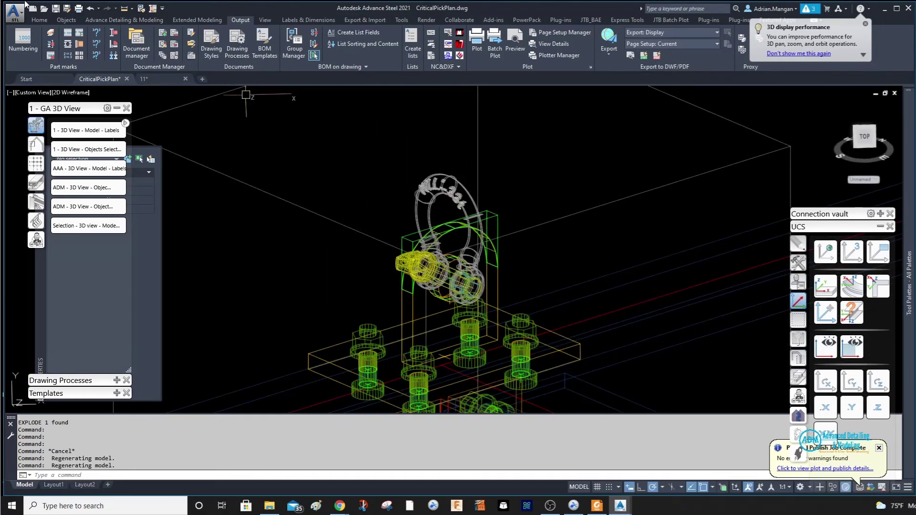
Undo the shackle explosions and return to the earlier view of the whole frame.
click(91, 9)
click(91, 8)
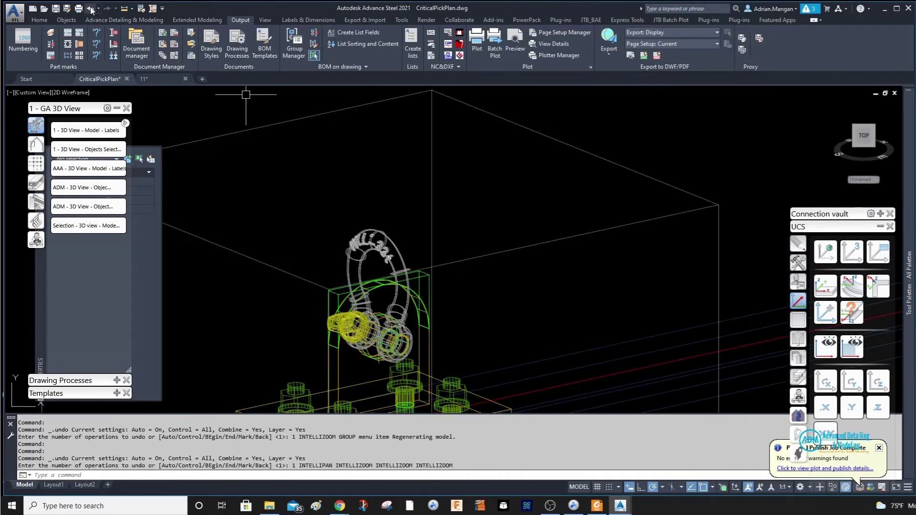
click(91, 8)
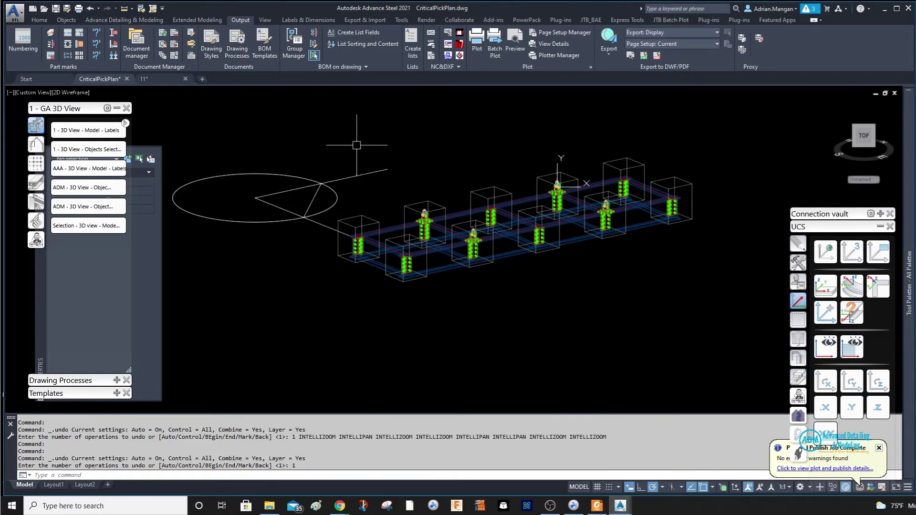
Inspect the shackle pins and lugs from a rotated 3D view, then undo the view changes.
scroll(418, 217, up, 10)
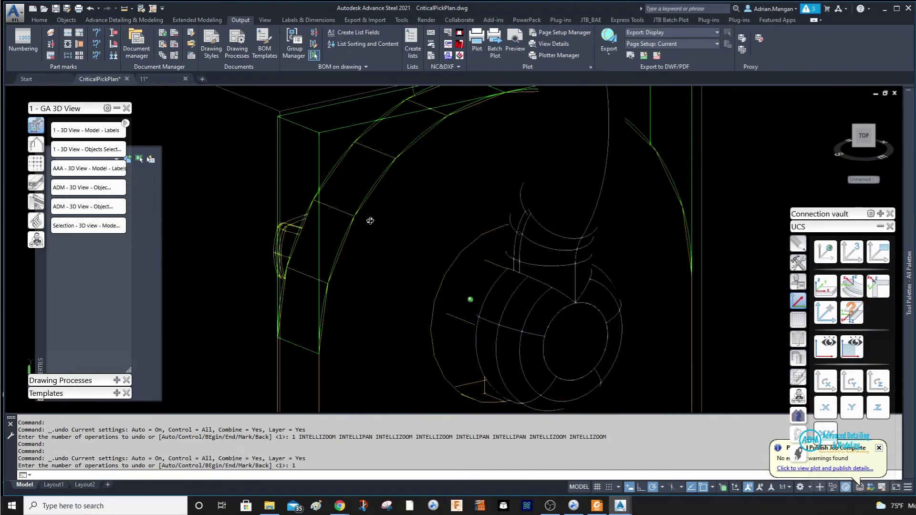
shift+middle_drag(370, 221, 417, 269)
scroll(411, 243, down, 10)
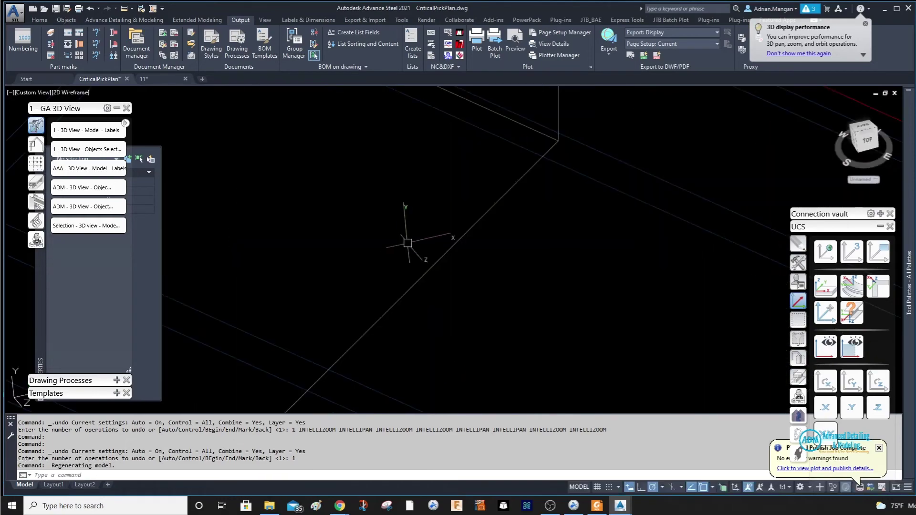
scroll(516, 268, up, 5)
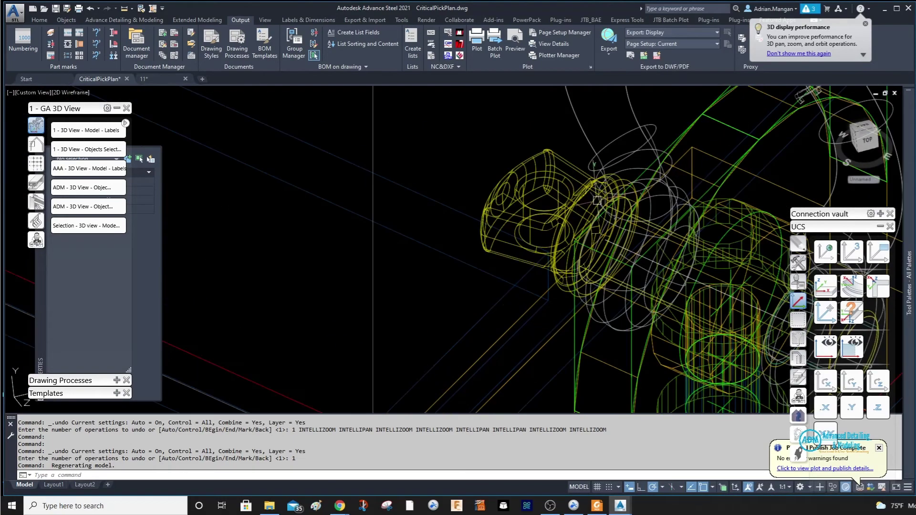
scroll(534, 158, down, 5)
scroll(501, 191, up, 3)
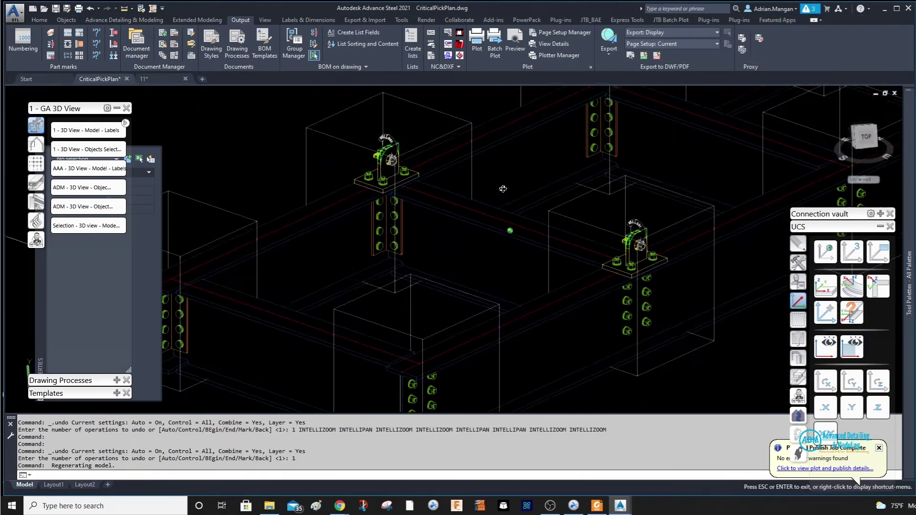
click(91, 8)
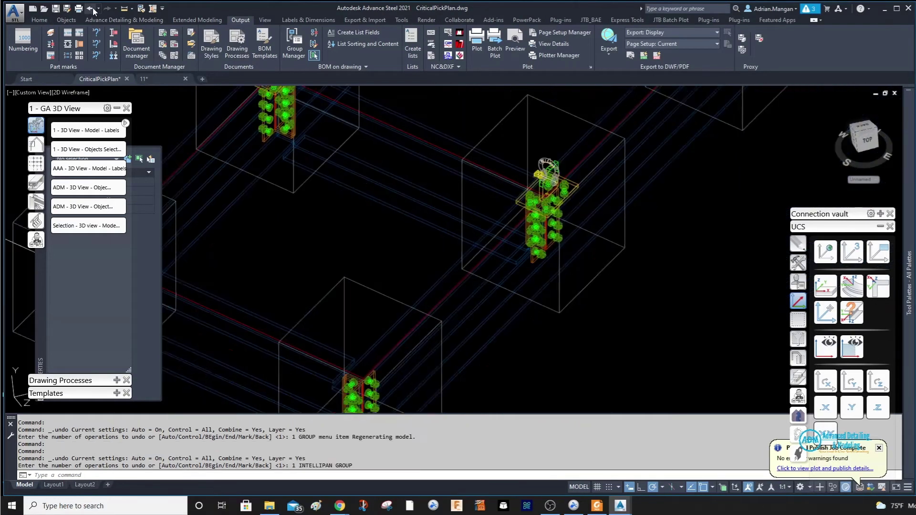
click(90, 8)
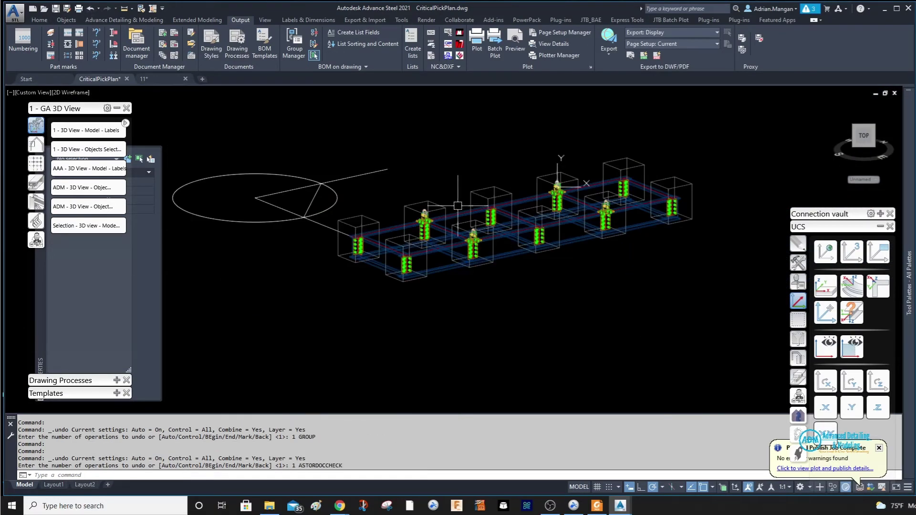
Delete the shackle special part and the remaining overlapping part from the left rear lifting lug.
scroll(458, 206, up, 8)
shift+middle_drag(419, 205, 369, 205)
scroll(369, 205, down, 5)
scroll(368, 205, up, 2)
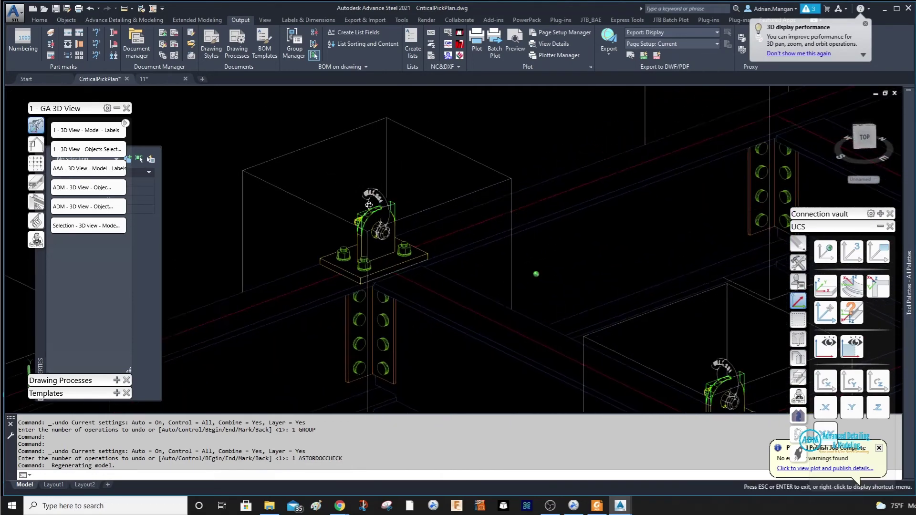
key(Escape)
click(386, 186)
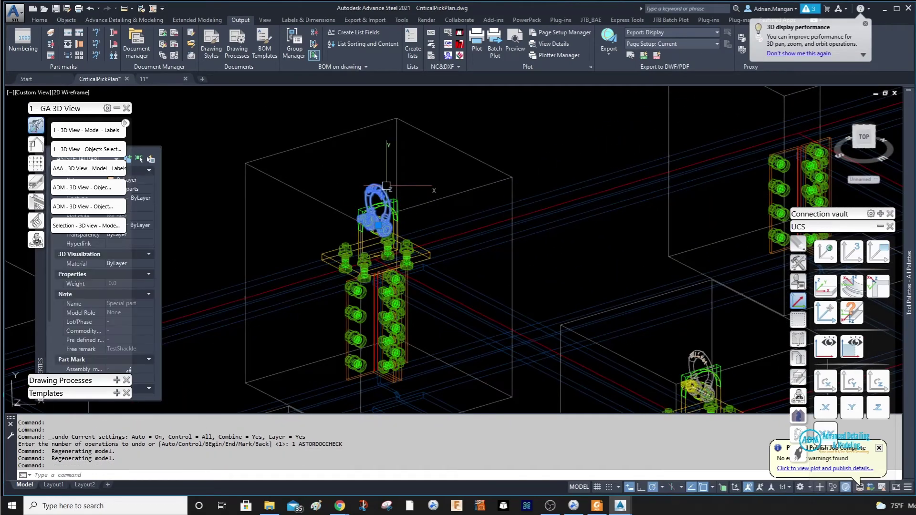
key(Delete)
click(384, 200)
key(Delete)
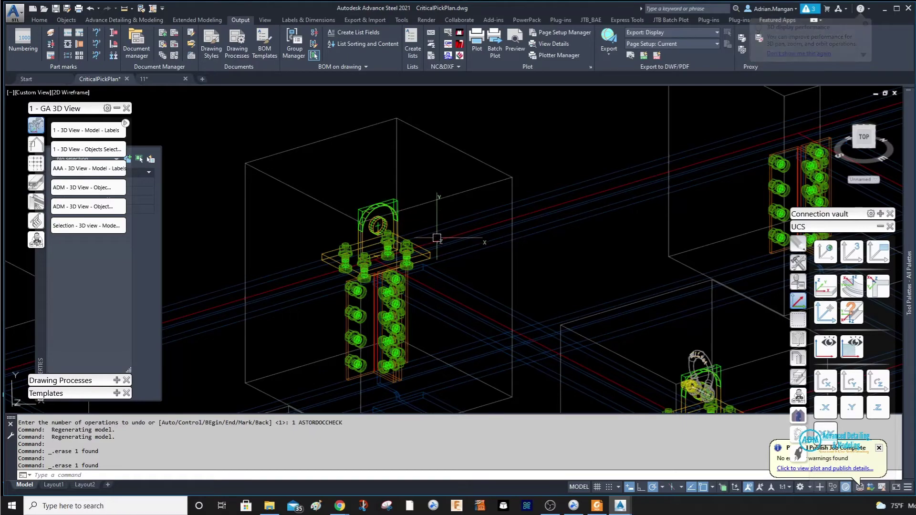
Delete the shackles from both front lifting lugs, keeping the one on the right rear lug.
scroll(436, 237, down, 4)
click(498, 267)
key(Delete)
middle_drag(353, 292, 406, 248)
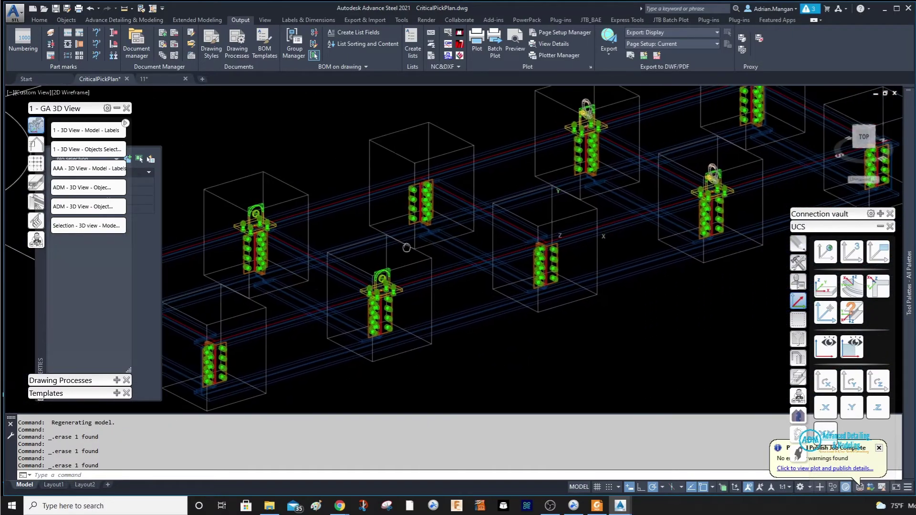
click(712, 176)
key(Delete)
scroll(585, 91, up, 5)
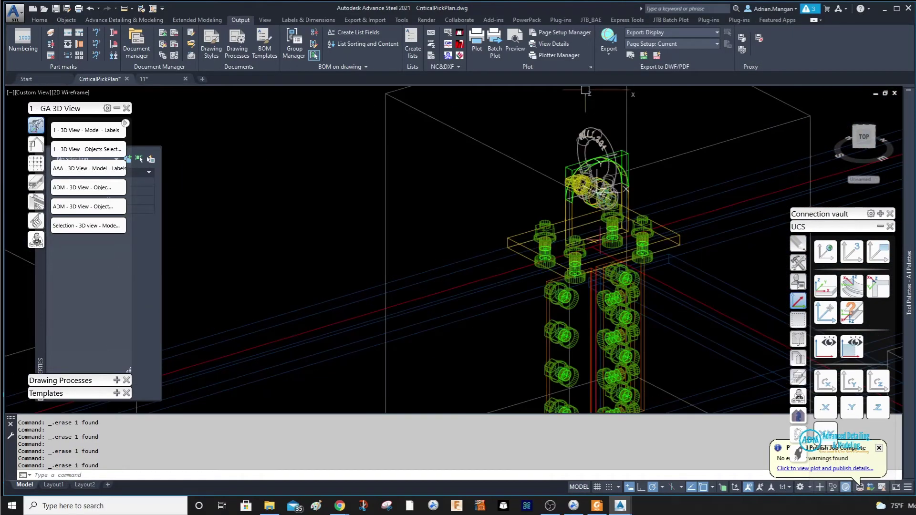
scroll(585, 91, down, 4)
click(591, 143)
right_click(517, 102)
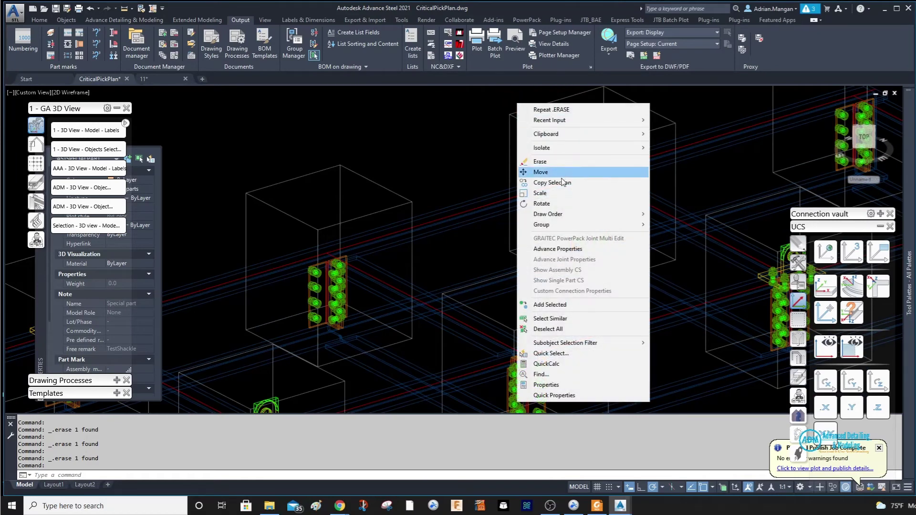
click(564, 182)
click(593, 152)
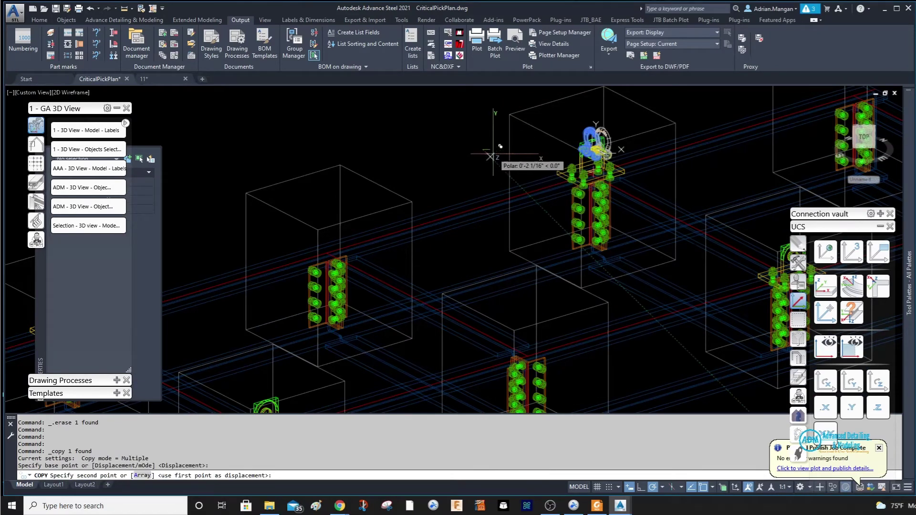
key(Escape)
Set the UCS to World and copy the right rear shackle 5' across the frame to the right front lug.
click(824, 252)
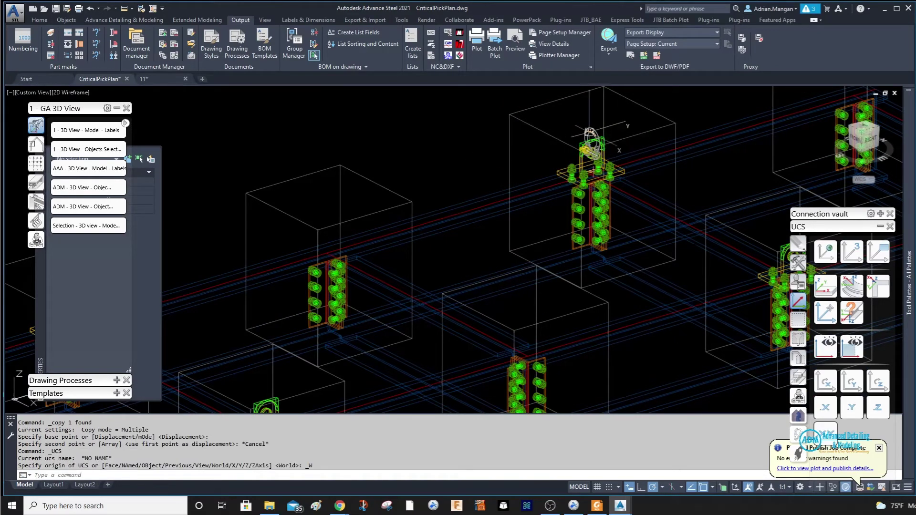
click(589, 135)
right_click(406, 103)
click(441, 185)
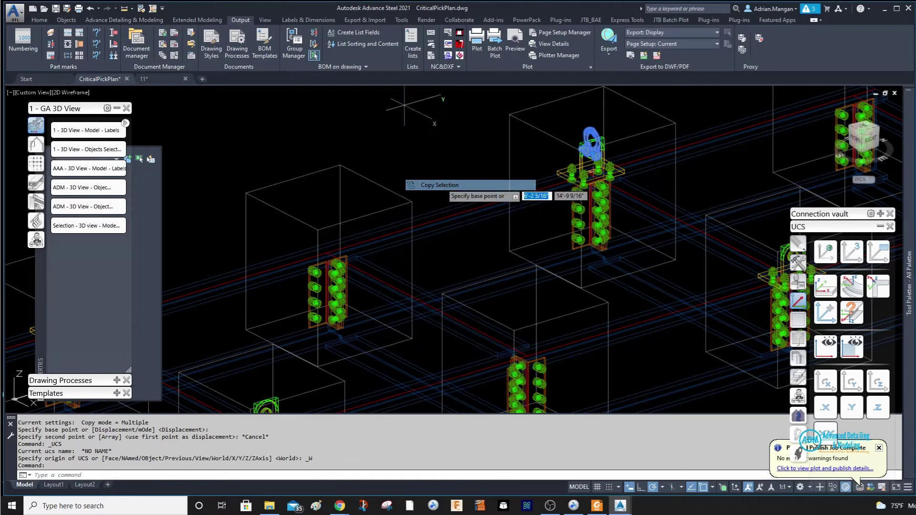
click(483, 149)
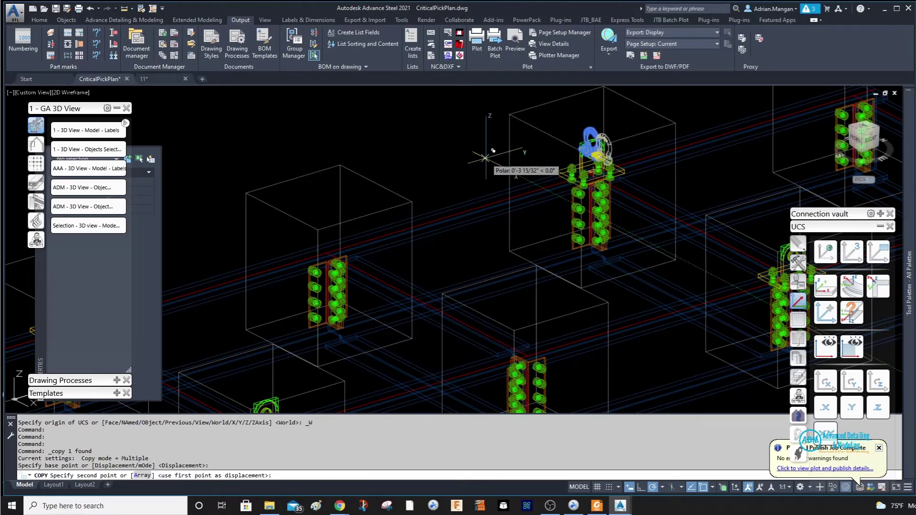
text(5')
key(Return)
key(Escape)
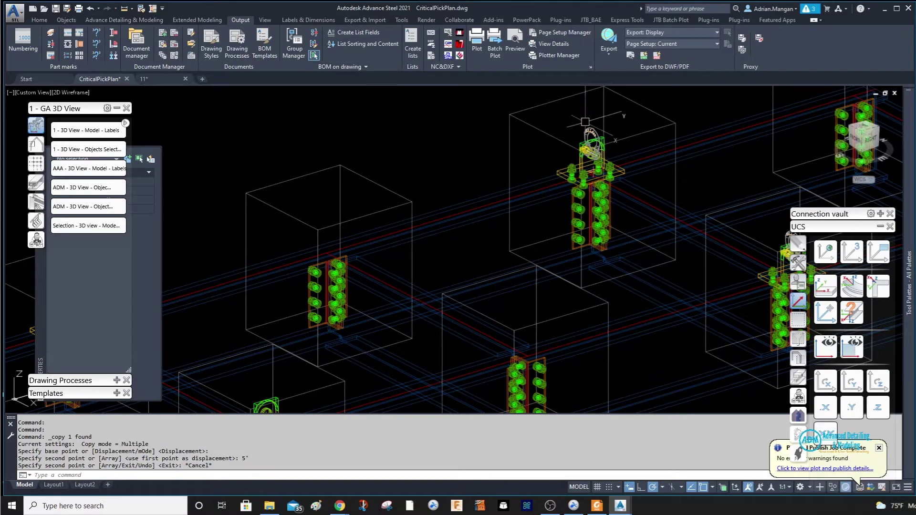
Move both shackles 10' along the frame onto the left pair of lifting lugs.
click(588, 139)
scroll(811, 262, up, 3)
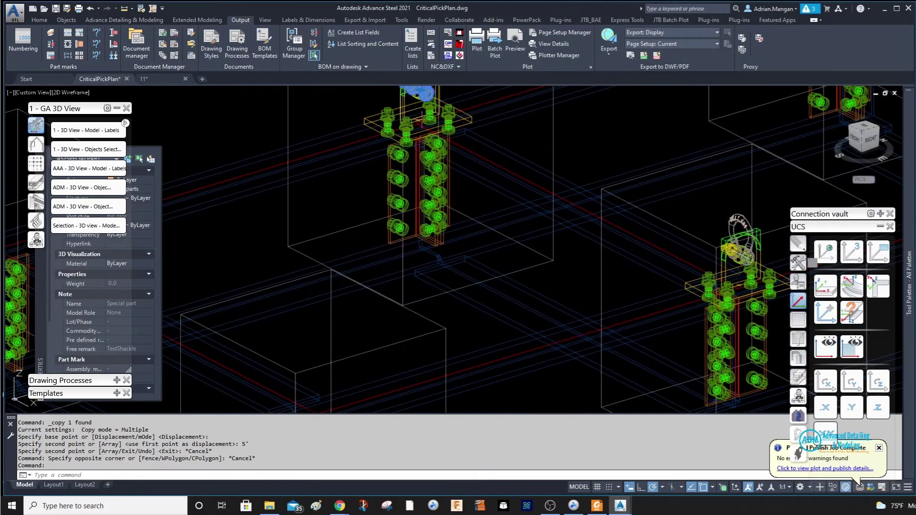
scroll(538, 164, down, 4)
right_click(538, 164)
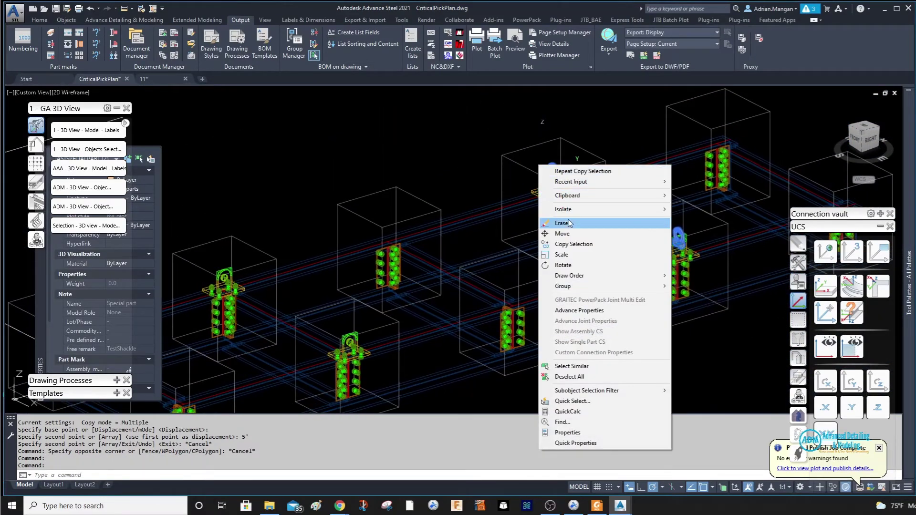
click(563, 233)
click(496, 126)
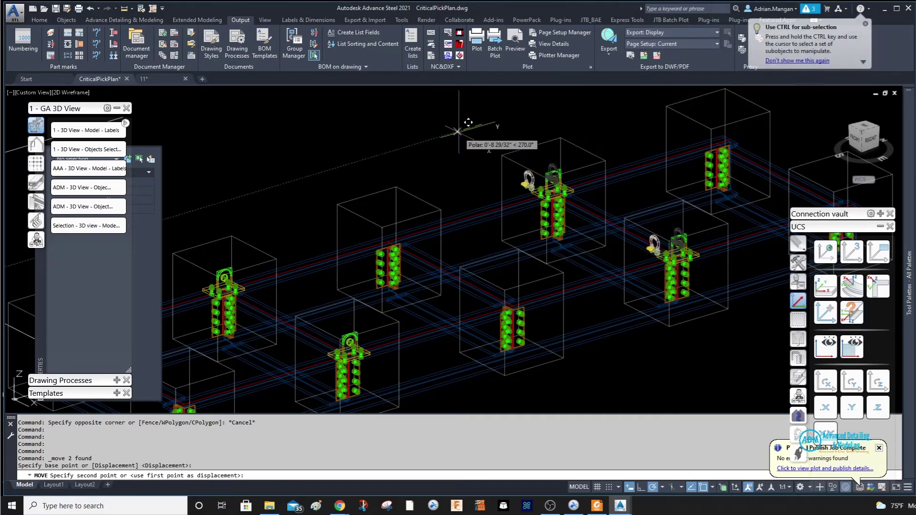
text(10)
key(Escape)
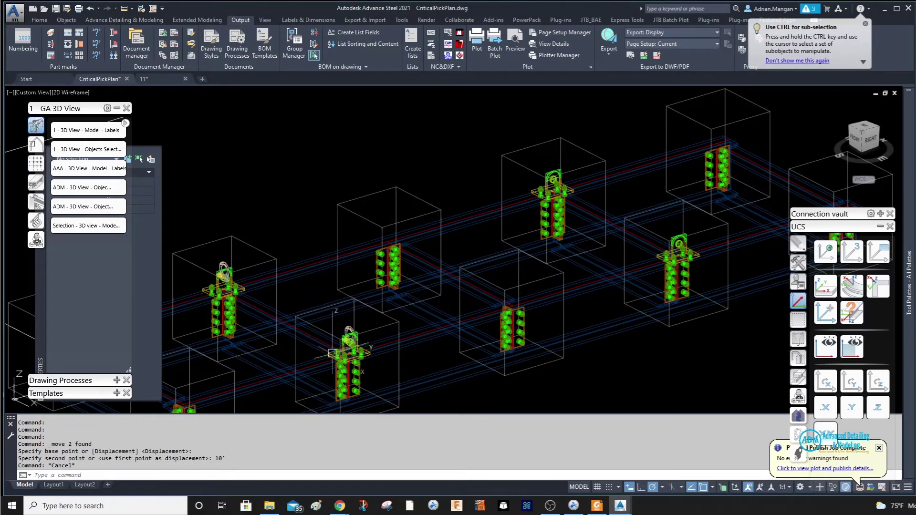
Copy the two shackles 10' along the frame back onto the right pair of lifting lugs.
click(224, 268)
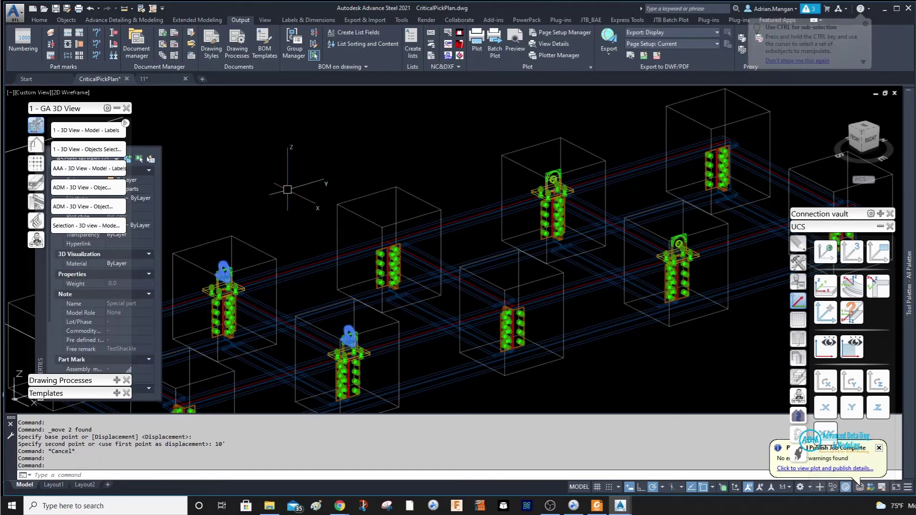
right_click(288, 190)
click(315, 270)
click(301, 199)
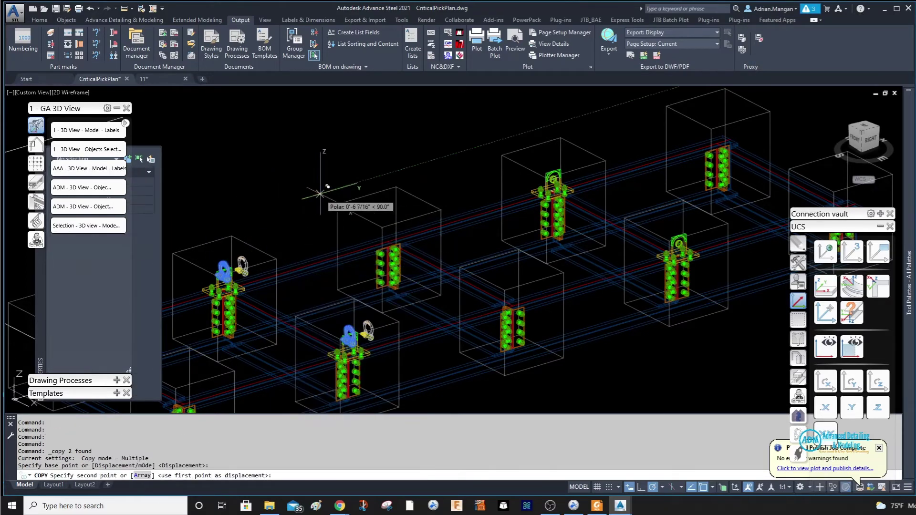
text(10)
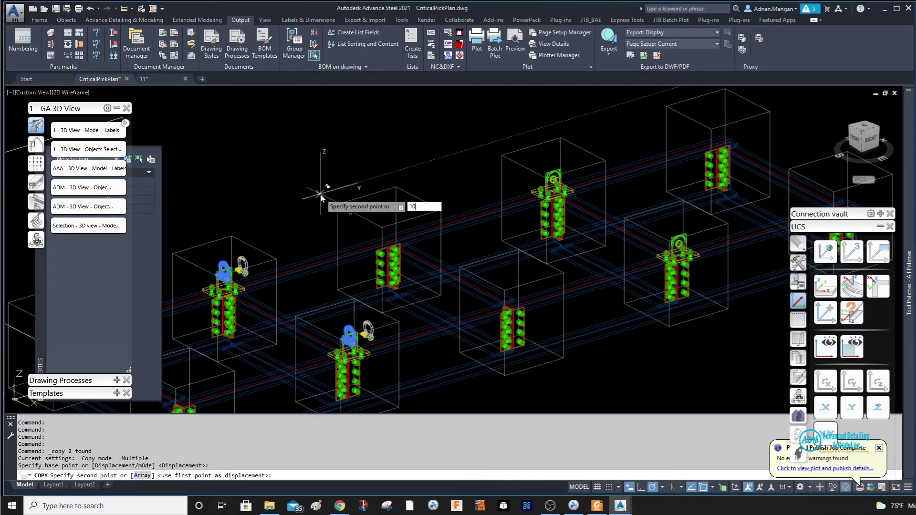
text(')
key(Return)
key(Escape)
scroll(373, 245, down, 2)
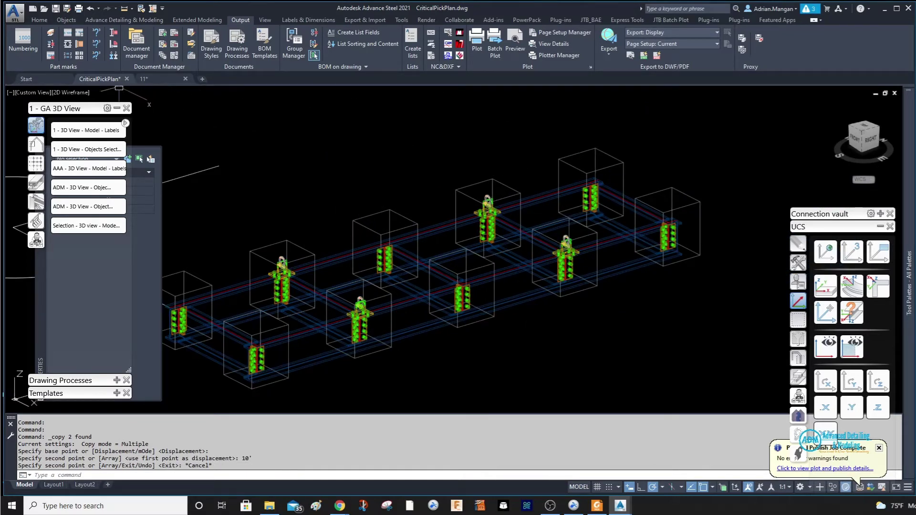
Align the UCS with the current view of the whole frame and delete the old isometric detail from drawing 11.
scroll(457, 171, up, 4)
scroll(438, 225, down, 4)
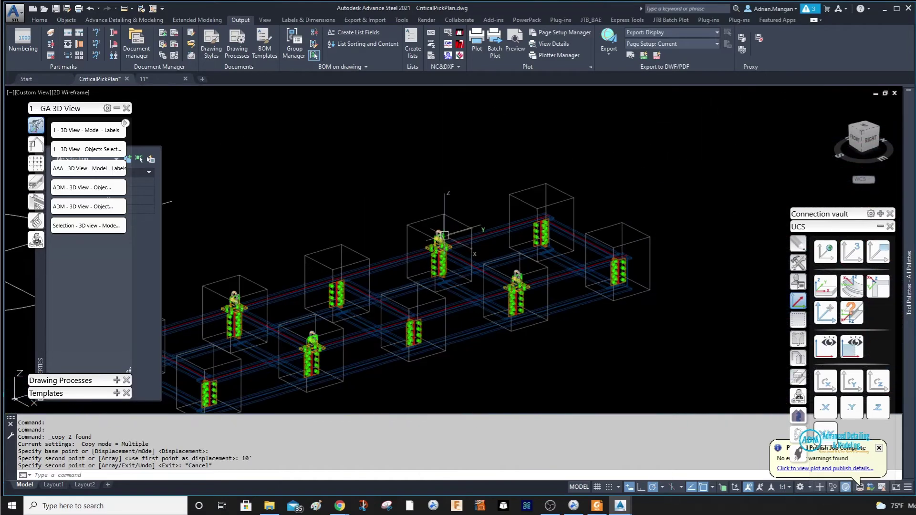
middle_drag(493, 217, 713, 234)
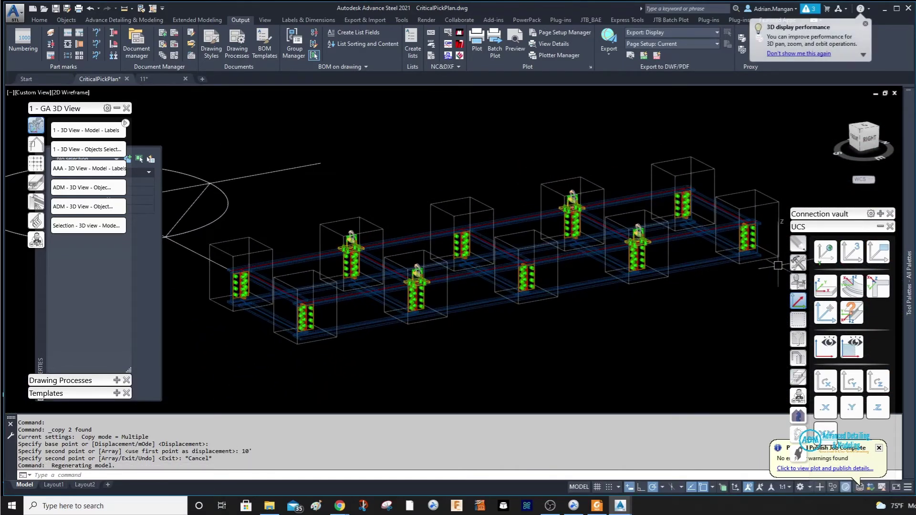
click(877, 250)
click(145, 79)
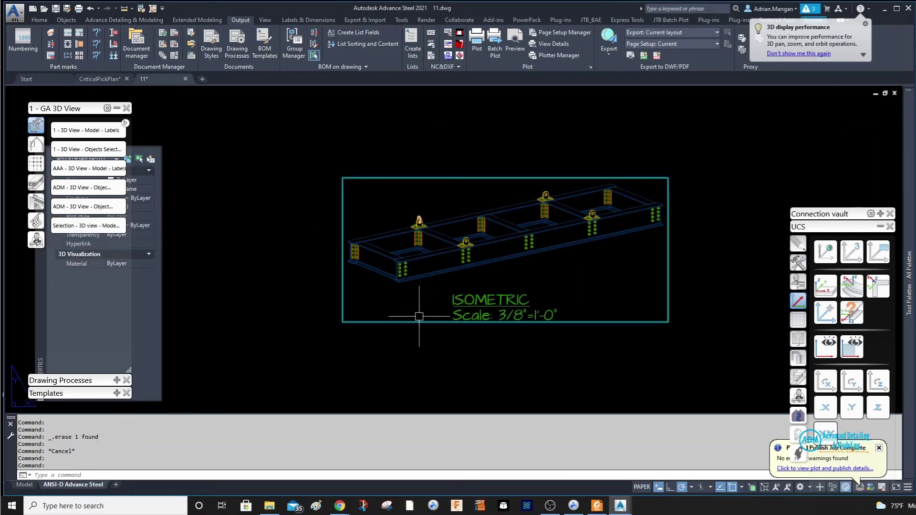
click(101, 79)
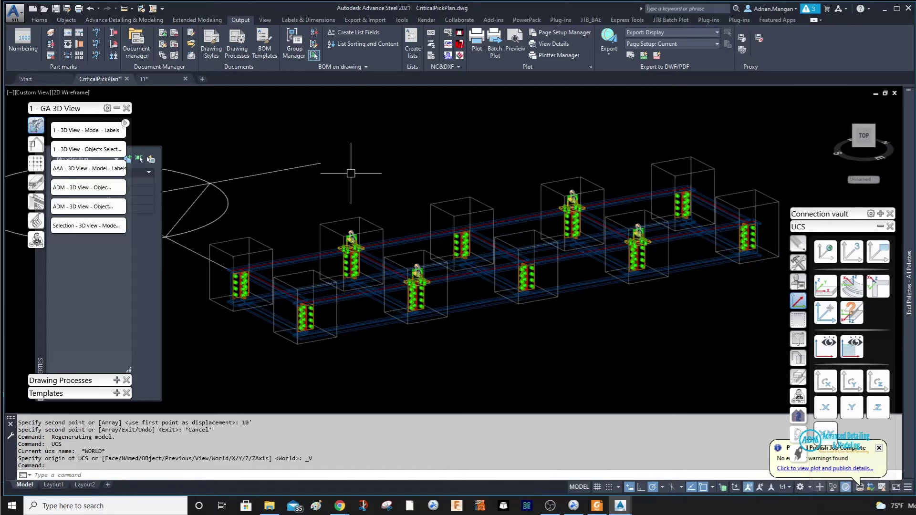
Create an ADM 3D view of the whole selected frame in existing drawing 11.dwg, with a detail window enclosing the frame.
scroll(334, 169, down, 4)
click(274, 148)
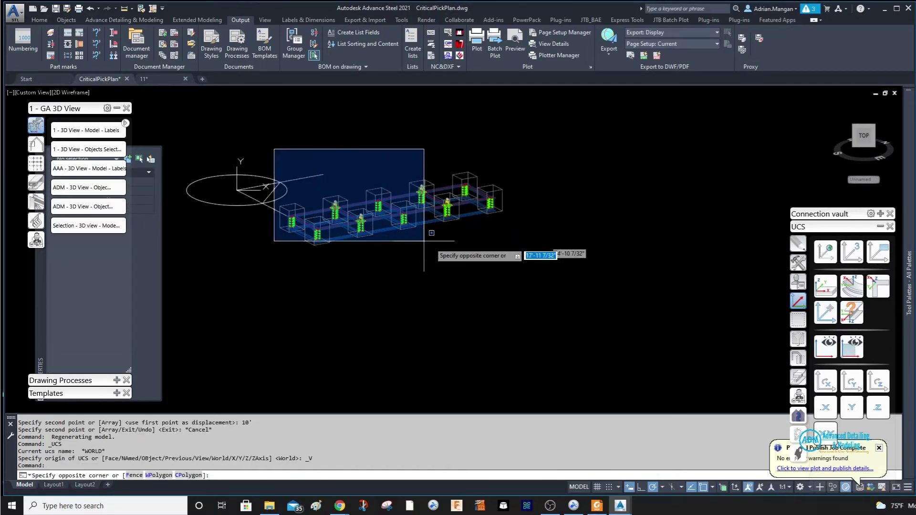
click(589, 273)
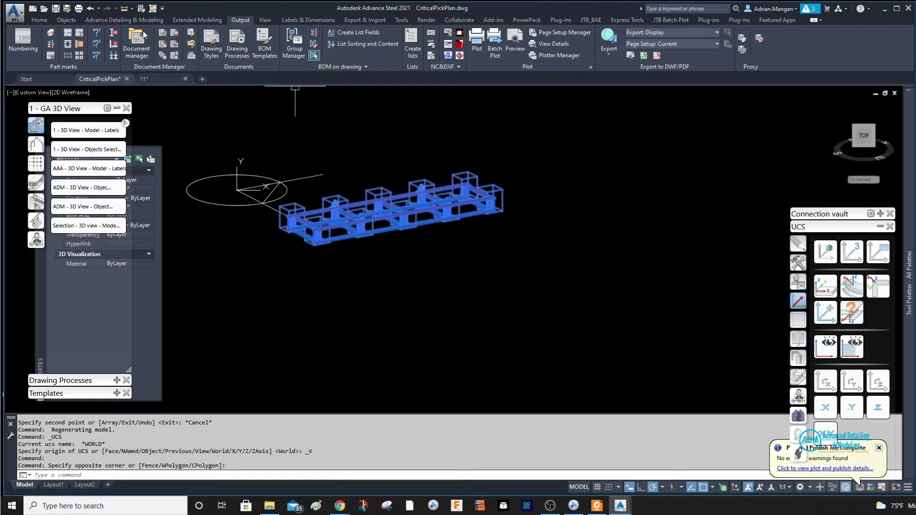
click(80, 206)
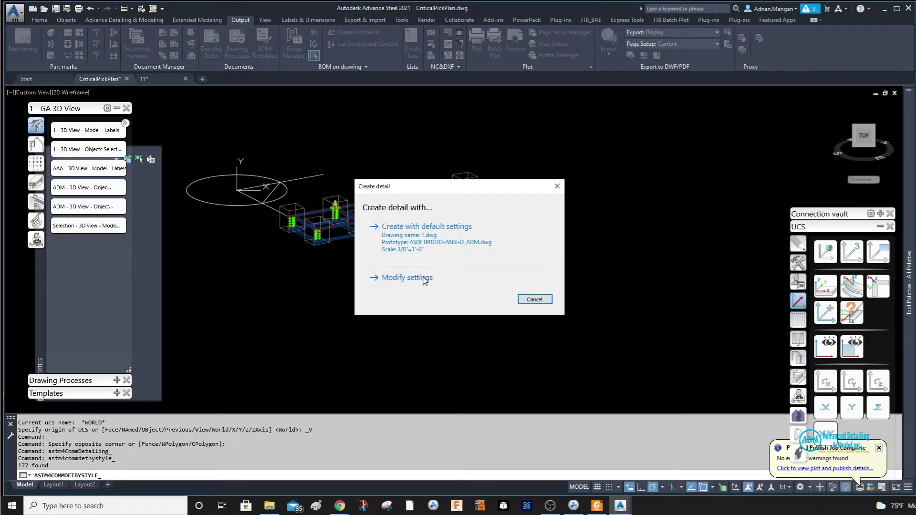
click(424, 279)
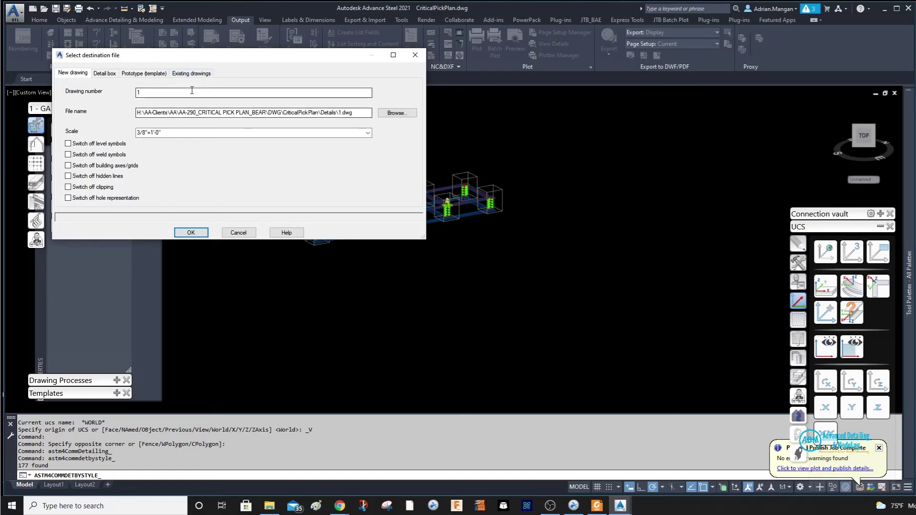
click(193, 73)
click(166, 98)
click(192, 230)
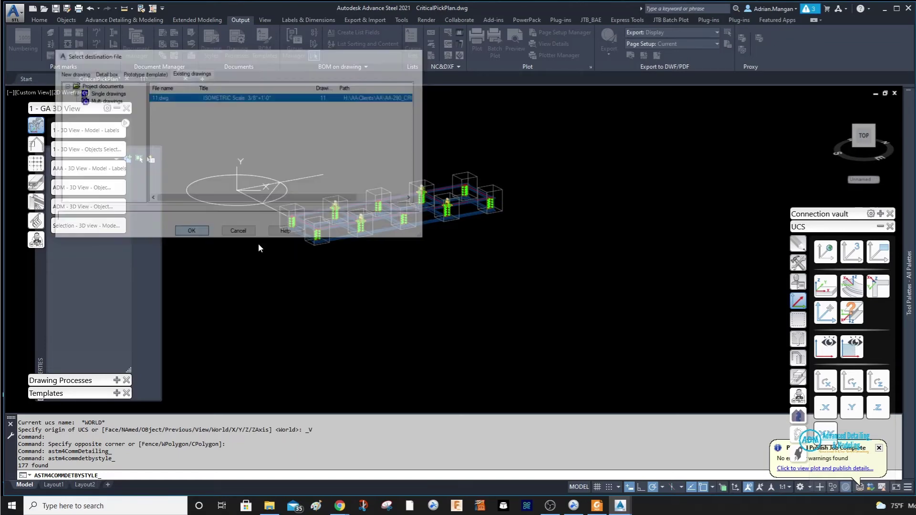
click(278, 146)
click(532, 282)
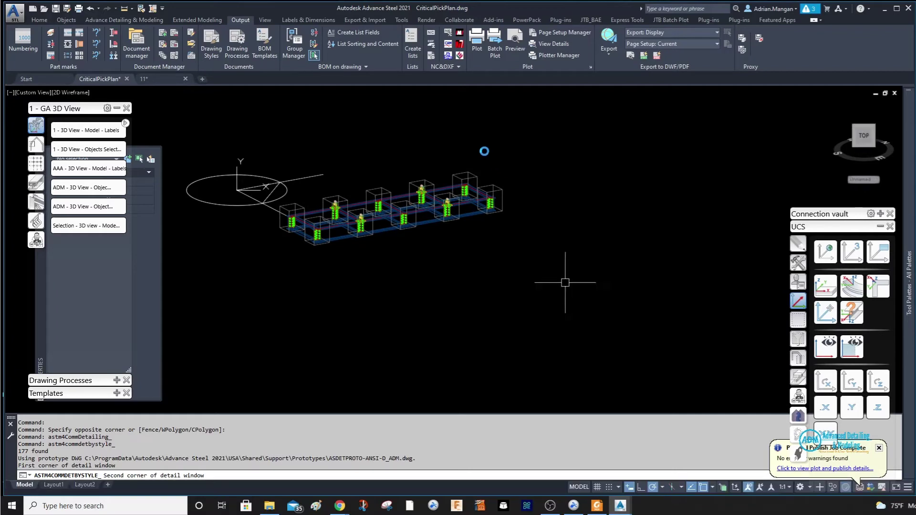
In drawing 11, delete the shackle linework at the right rear lug, followed by the whole isometric detail.
click(154, 82)
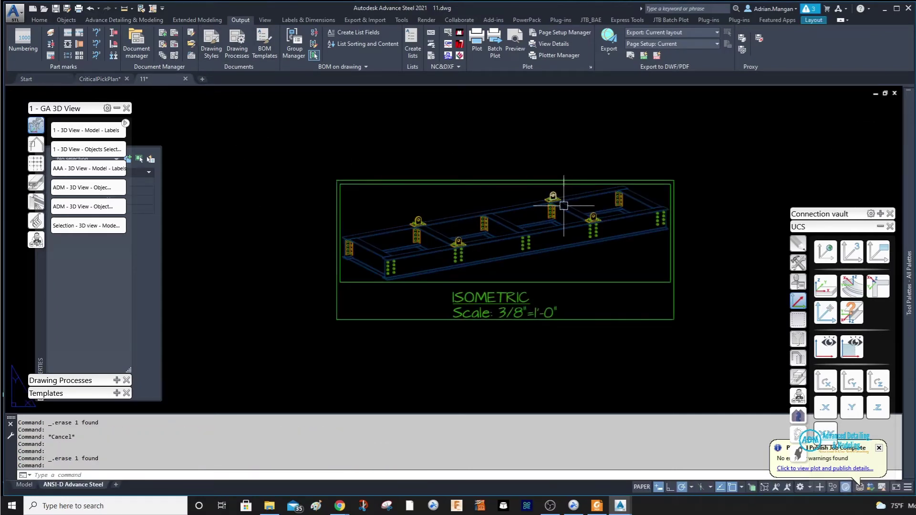
scroll(563, 206, up, 5)
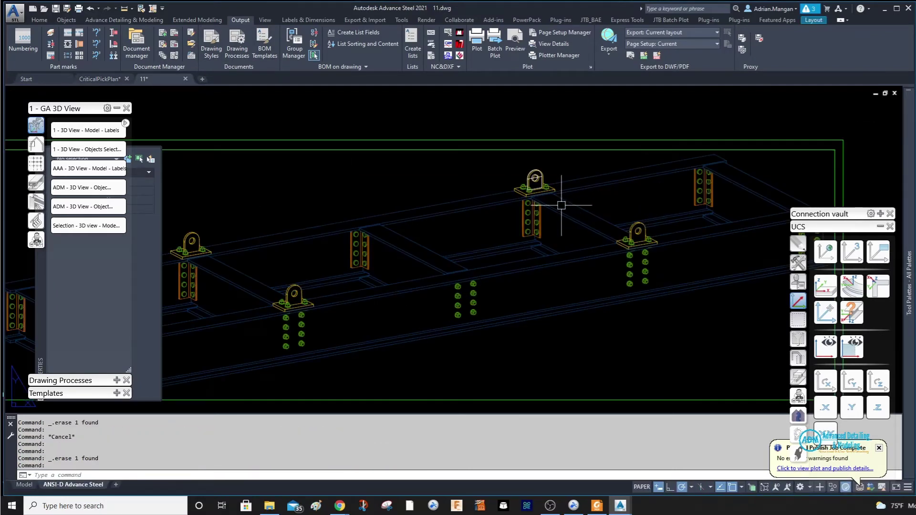
scroll(540, 176, up, 3)
click(543, 180)
key(Delete)
scroll(539, 125, down, 6)
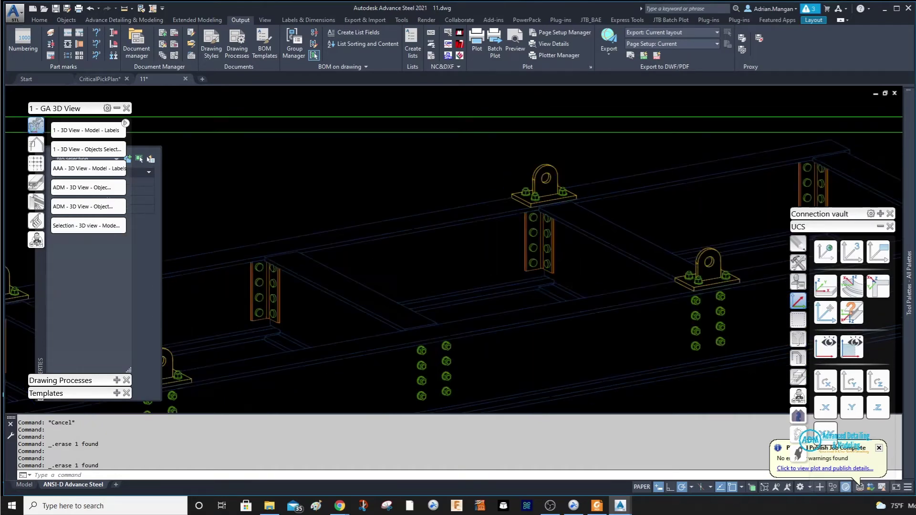
click(658, 296)
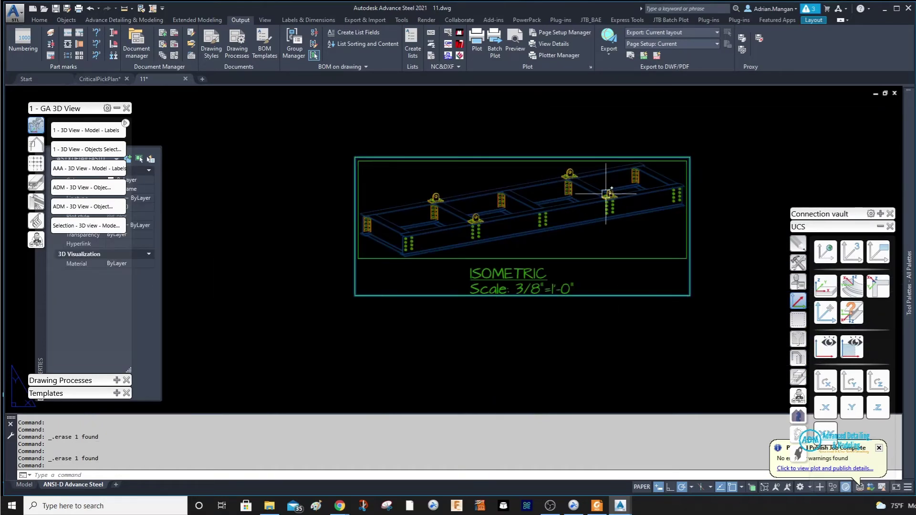
key(Delete)
Open the TestShackle drawing from the recent documents.
click(53, 77)
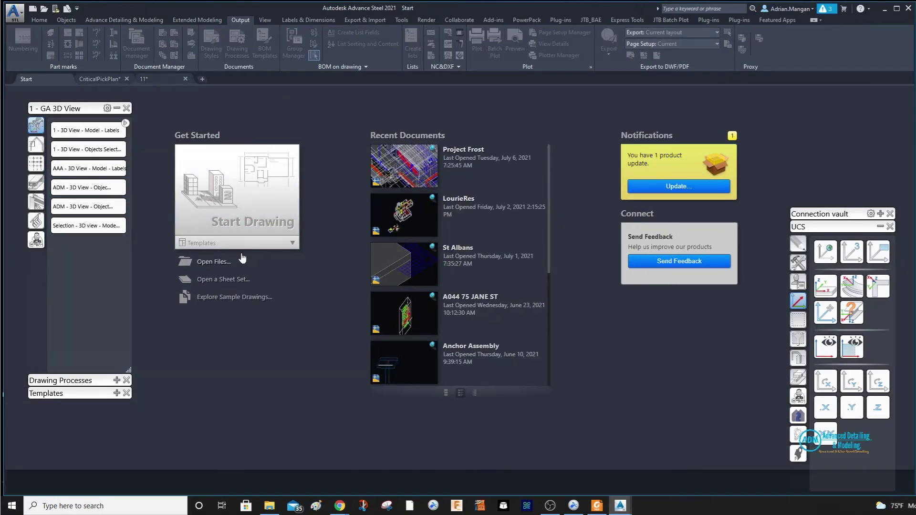
scroll(456, 285, down, 4)
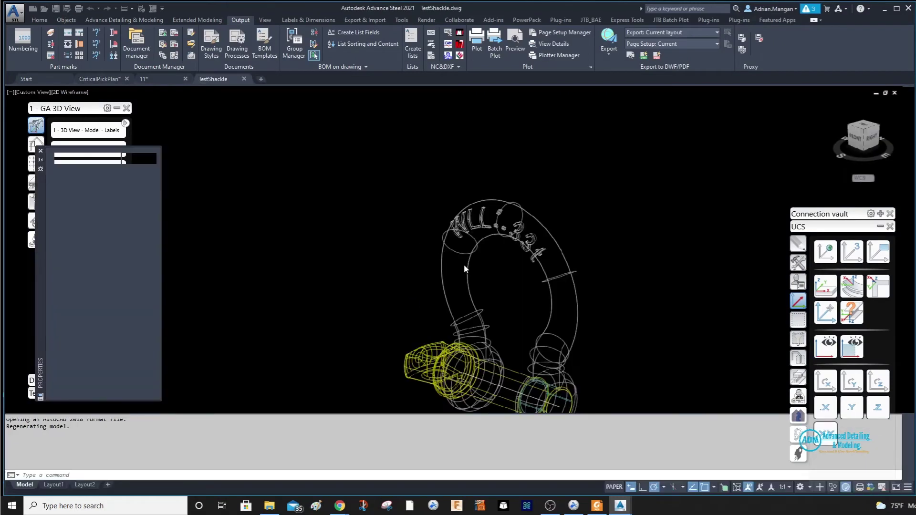
Open the shackle block in the Block Editor, then close the editor, saving the changes to 6mm Bow Shackle$1$ATF.
middle_drag(460, 253, 440, 222)
click(482, 185)
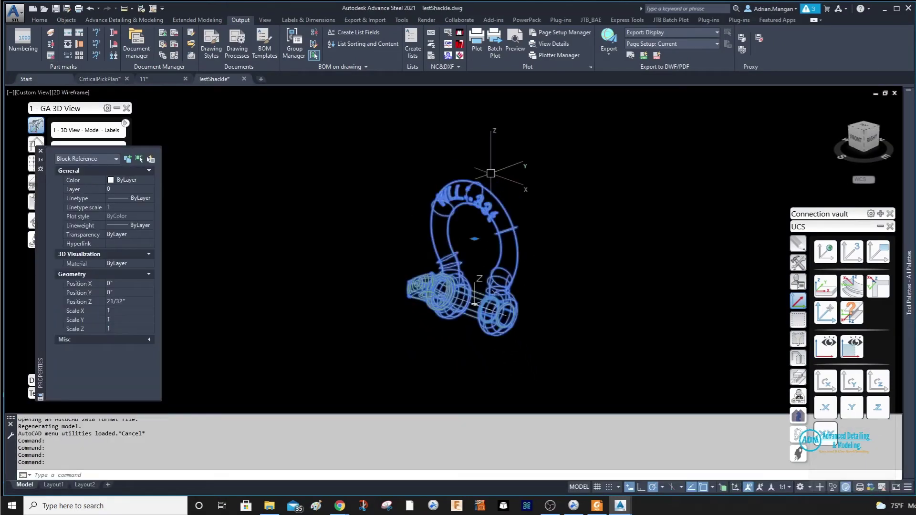
right_click(522, 176)
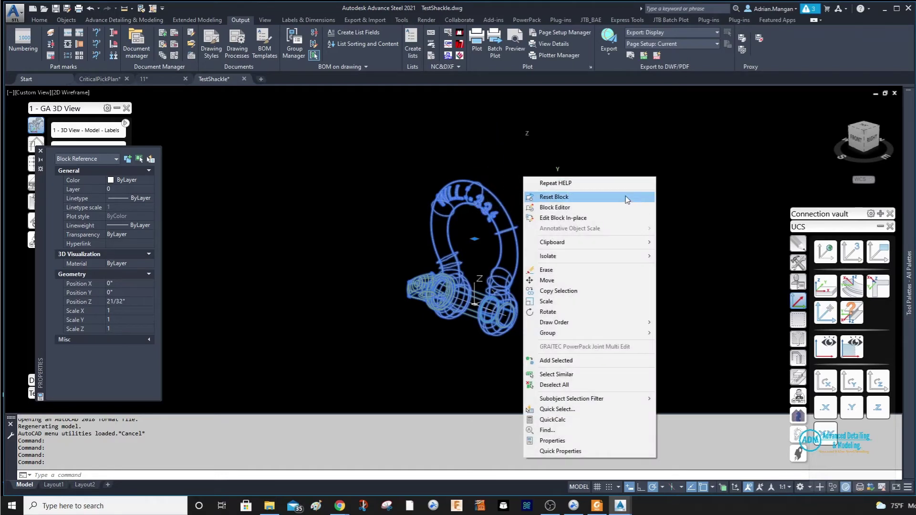
click(616, 207)
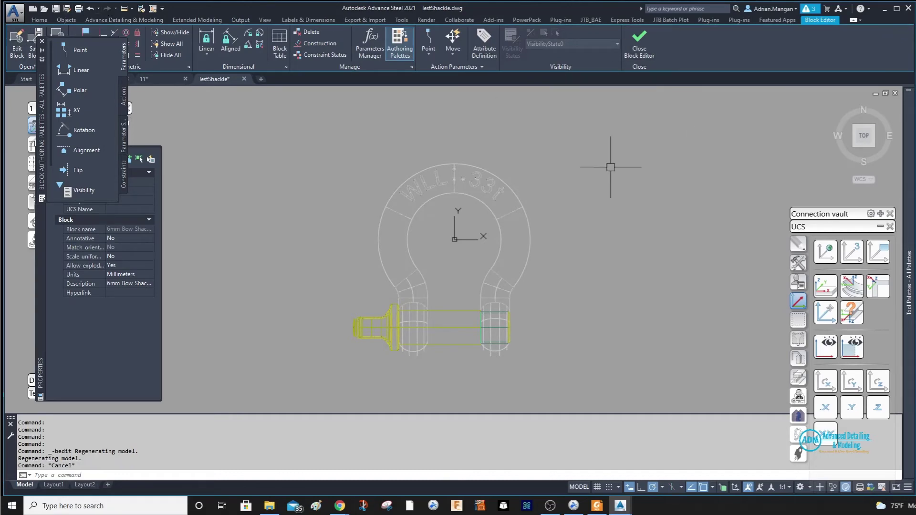
click(644, 46)
click(644, 231)
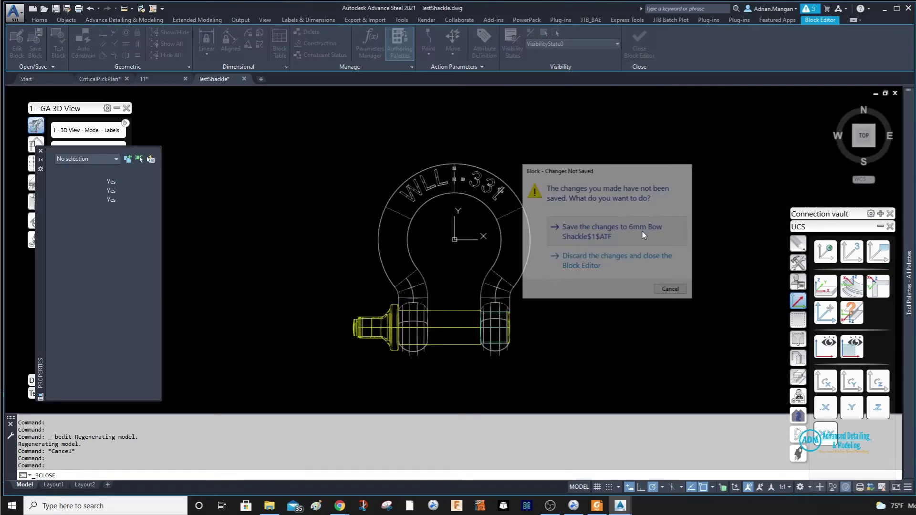
Explode the whole shackle block in the TestShackle drawing.
click(496, 236)
right_click(539, 173)
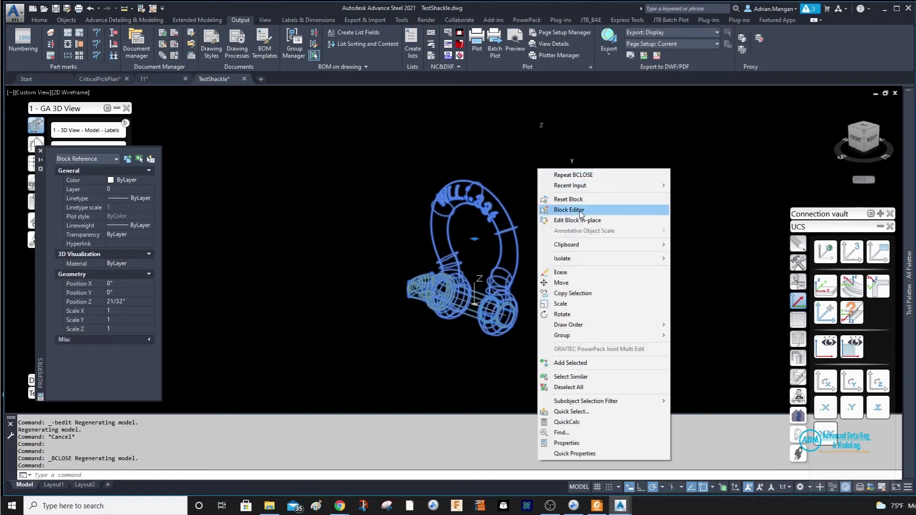
click(482, 187)
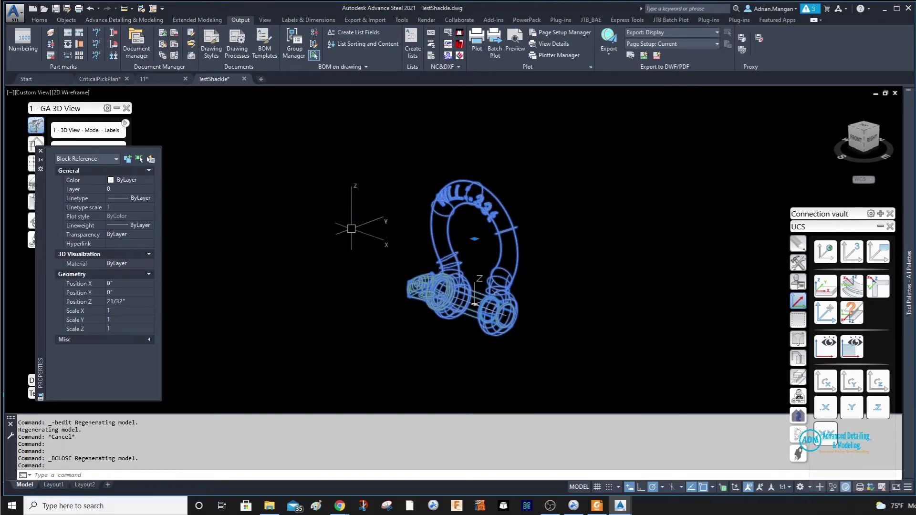
key(Escape)
click(514, 228)
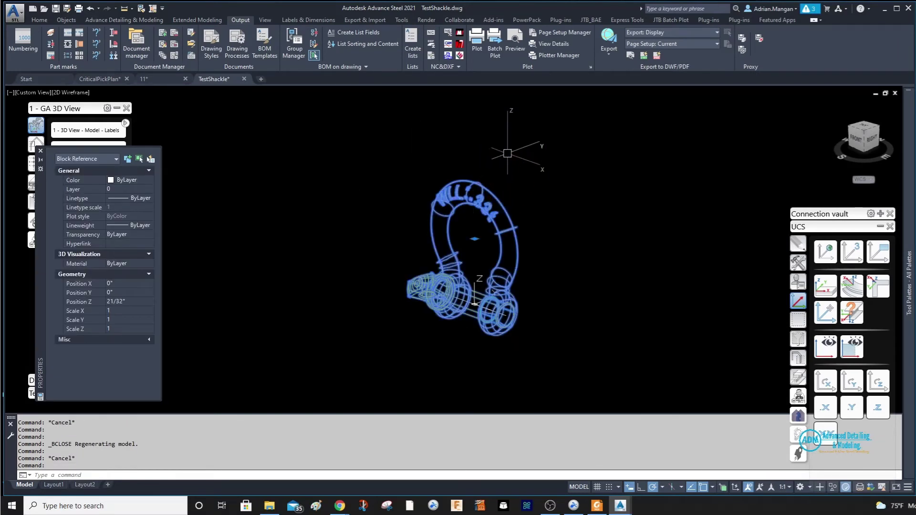
text(x)
key(Return)
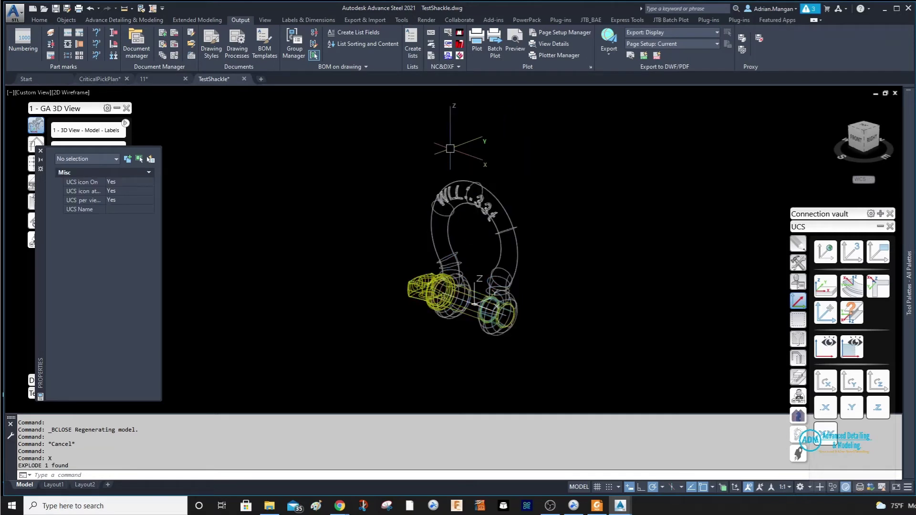
Examine the exploded shackle's pin and bow separately to see what type of object each one is.
click(409, 280)
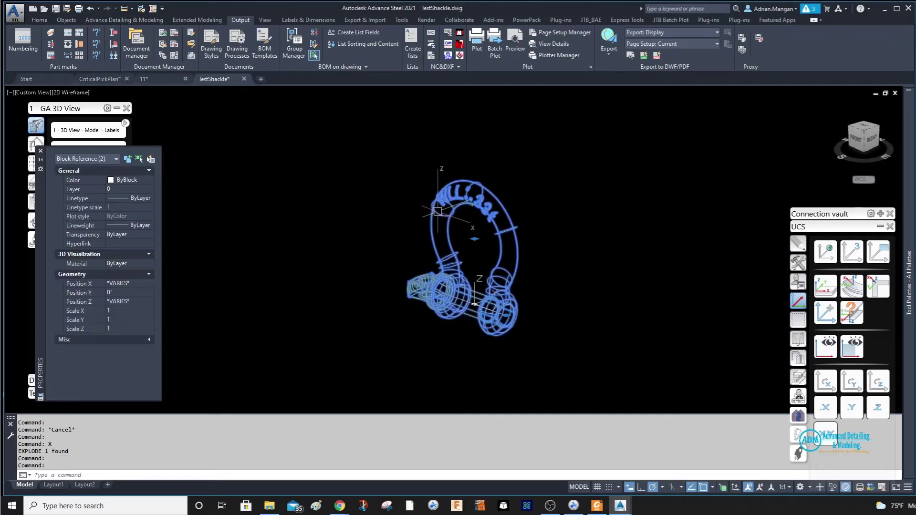
key(Escape)
click(407, 278)
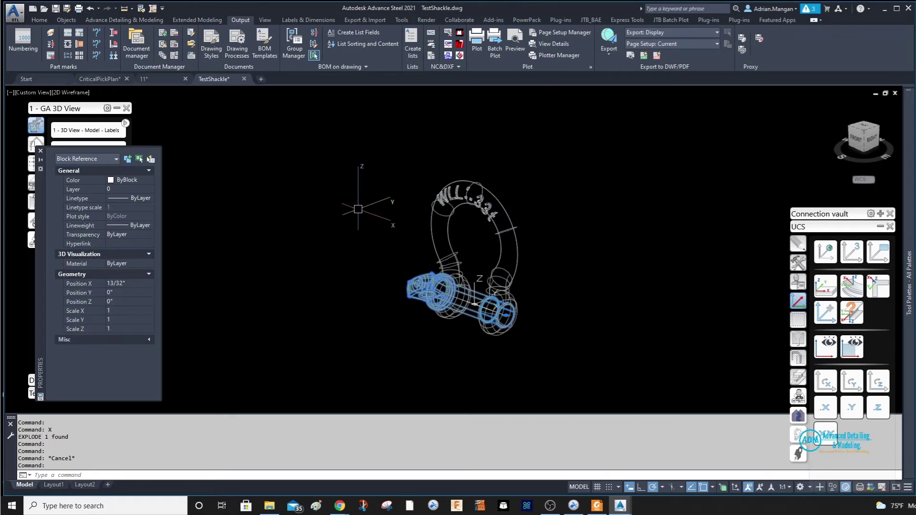
right_click(358, 209)
click(382, 246)
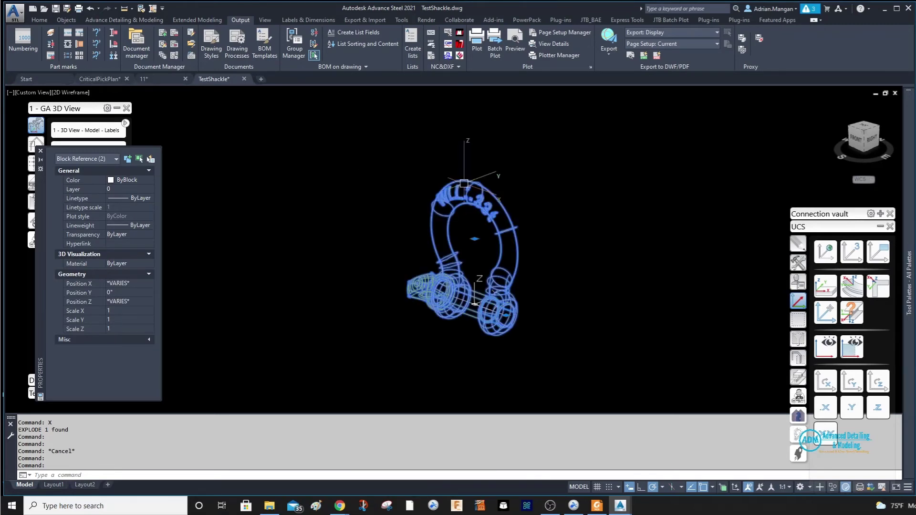
key(Escape)
click(501, 191)
right_click(514, 149)
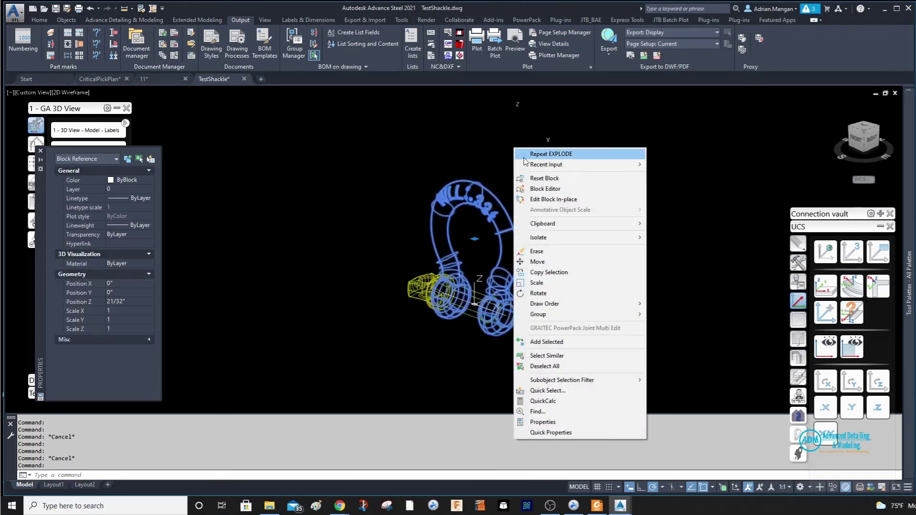
key(Escape)
click(477, 198)
key(Escape)
key(Escape)
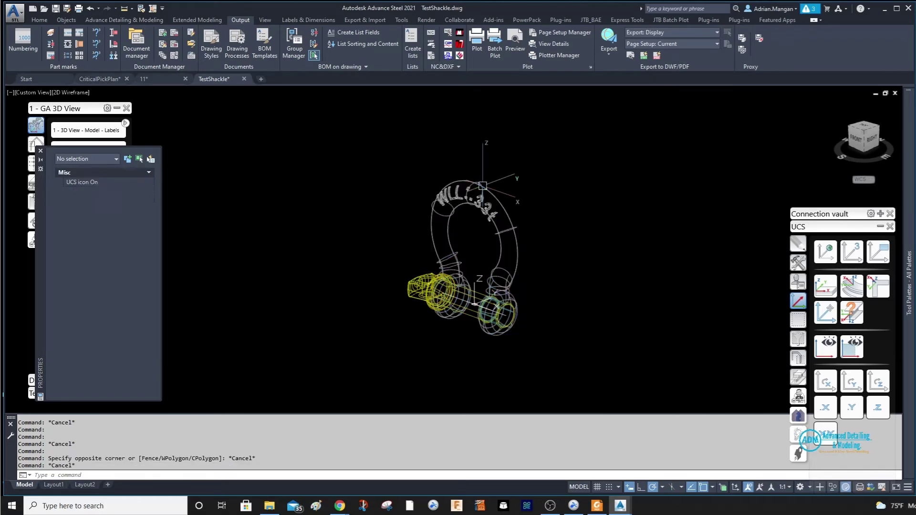
Explode the shackle's bow block and its pin block individually.
click(493, 180)
key(Return)
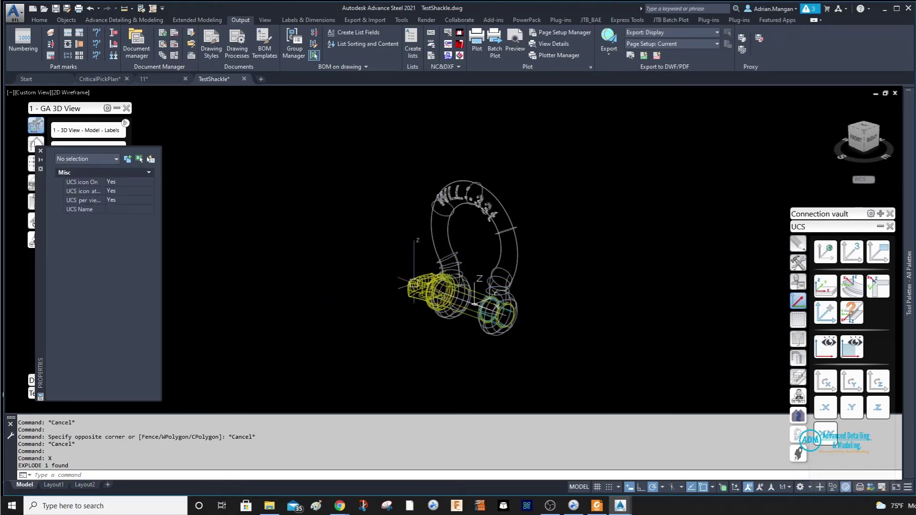
click(413, 283)
text(x)
key(Return)
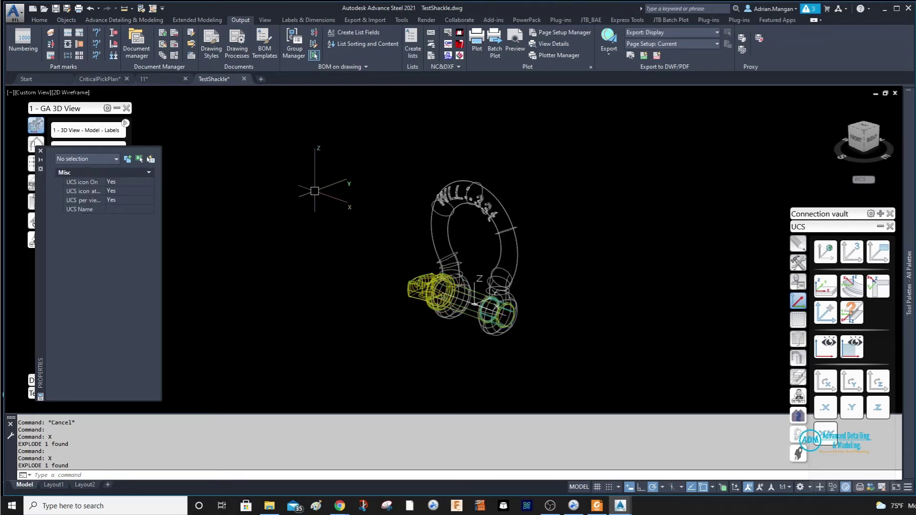
Inspect the object type and available editing options of the shackle's pin and bow after exploding them.
click(422, 279)
click(439, 222)
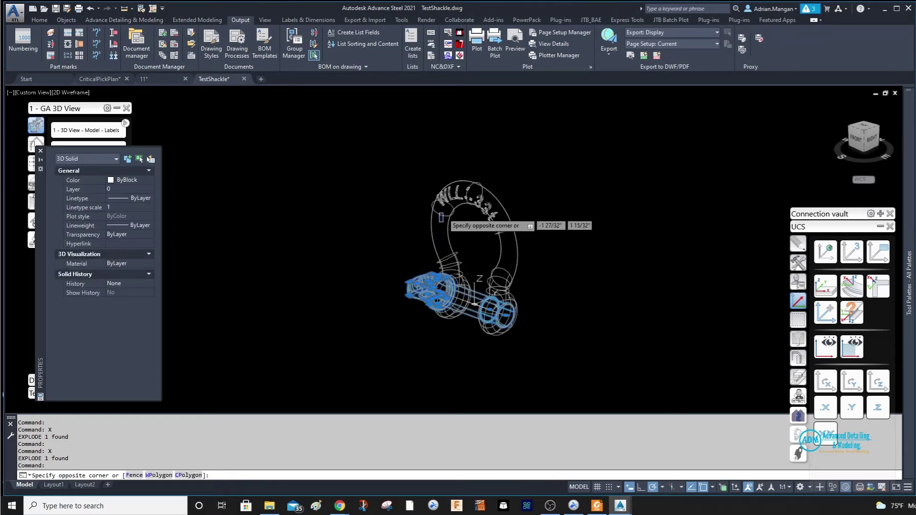
key(Escape)
key(Escape)
key(Escape)
click(435, 205)
right_click(482, 138)
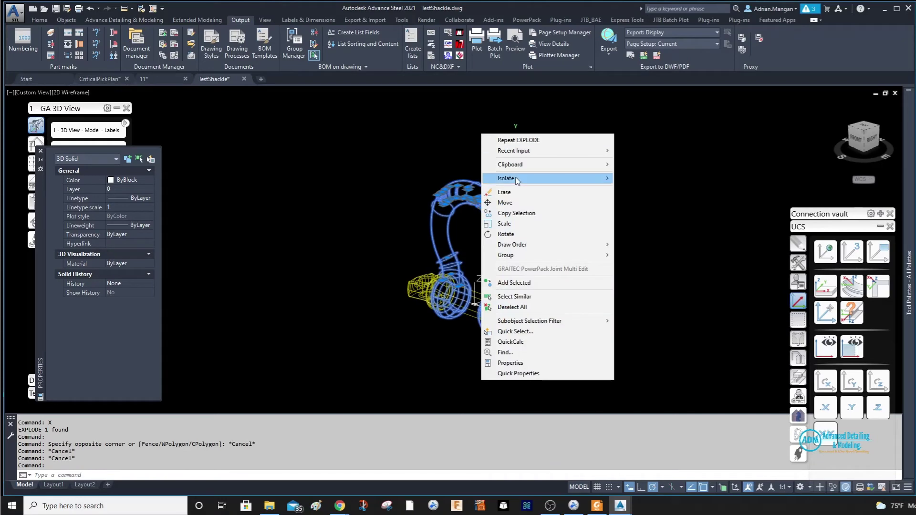
key(Escape)
click(425, 267)
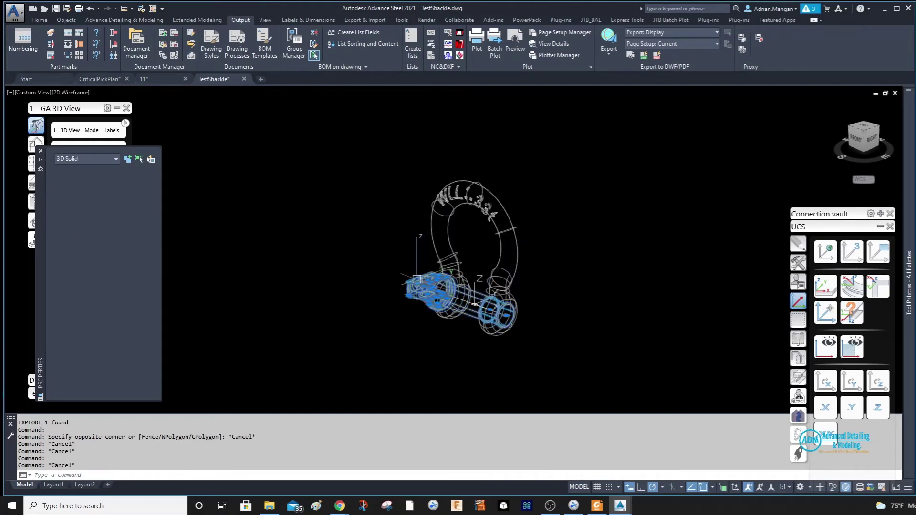
right_click(374, 206)
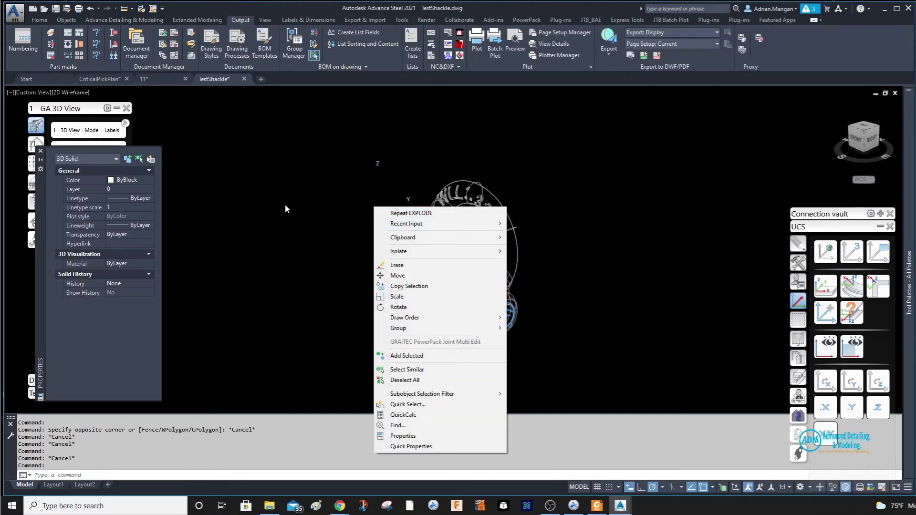
key(Escape)
key(Escape)
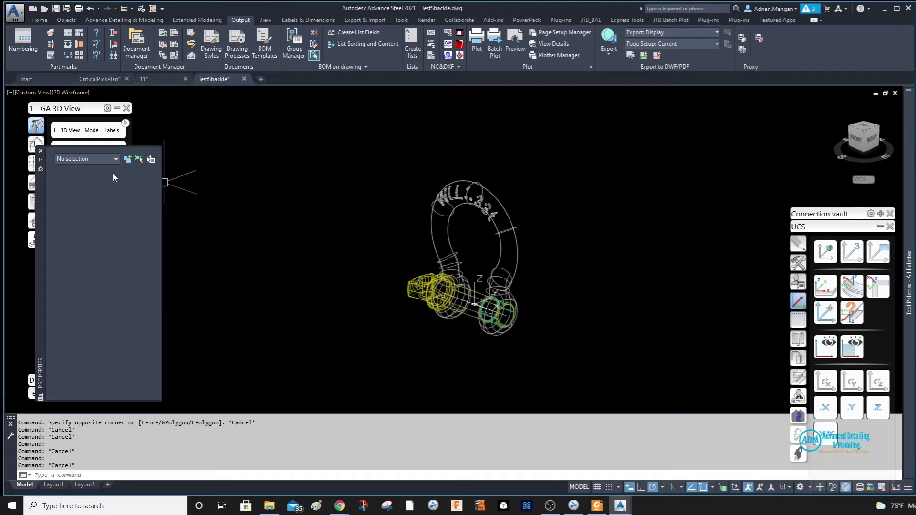
Save the TestShackle drawing and close it.
scroll(464, 238, down, 3)
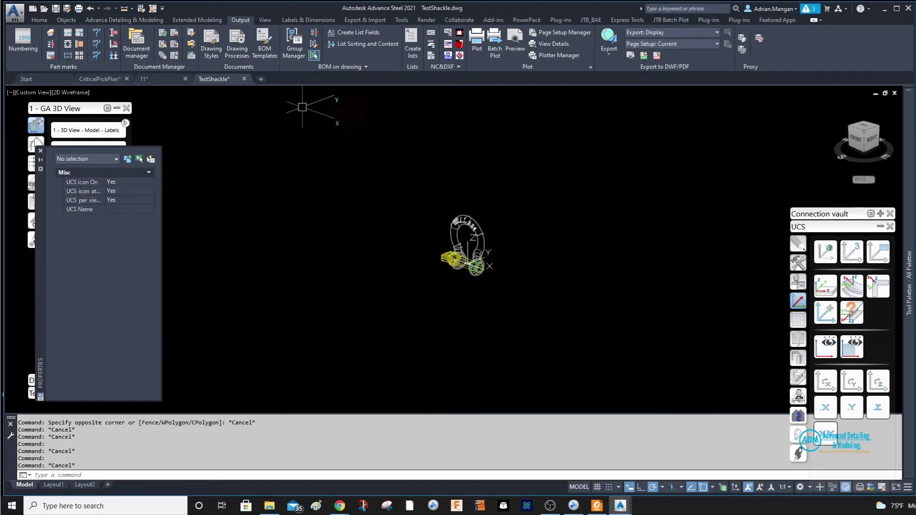
click(56, 9)
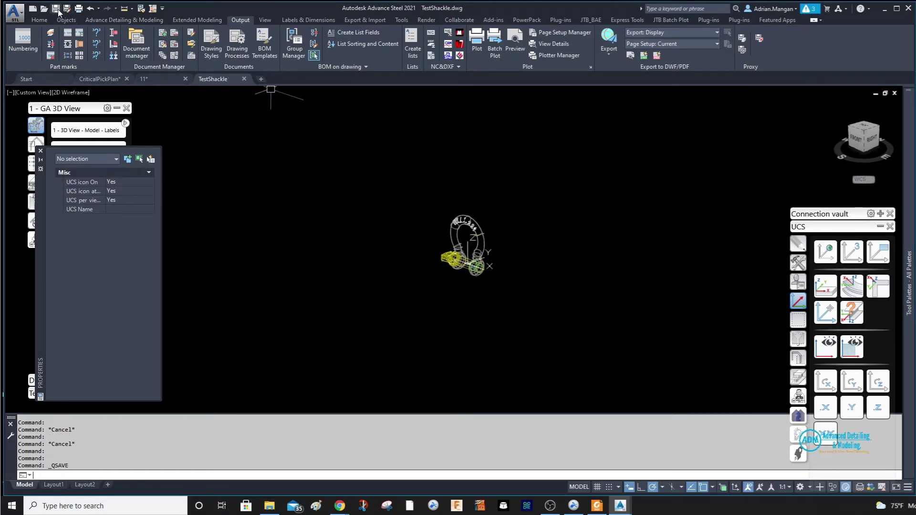
click(243, 79)
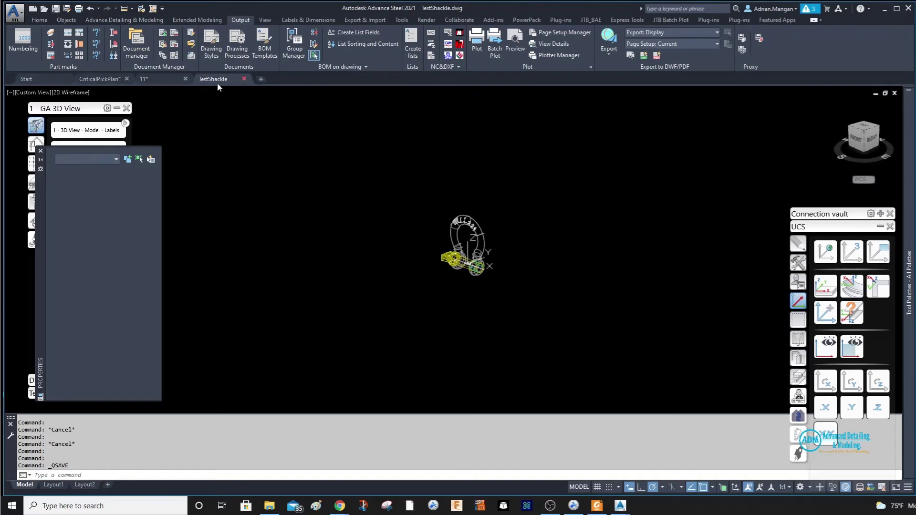
In the CriticalPickPlan model, delete the four shackle special parts from the lifting lugs.
click(119, 77)
scroll(395, 149, up, 5)
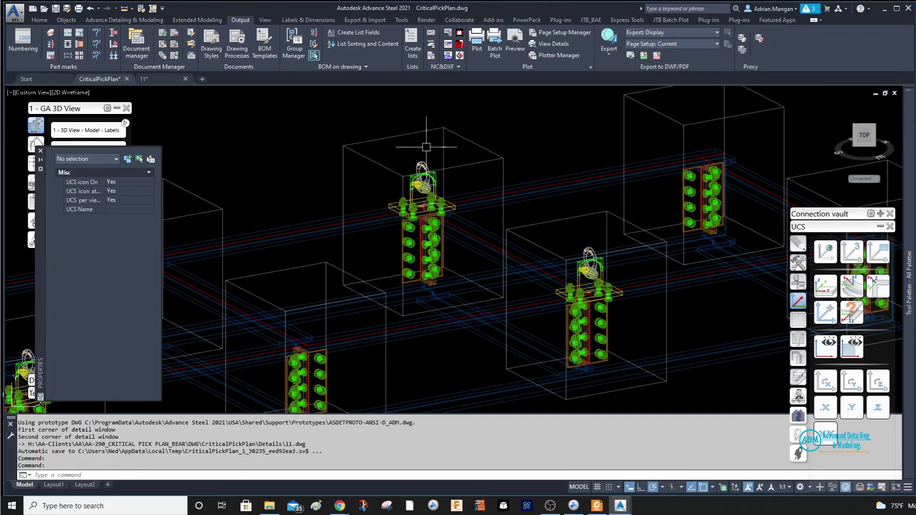
scroll(426, 147, up, 2)
click(417, 191)
click(687, 317)
scroll(782, 238, down, 4)
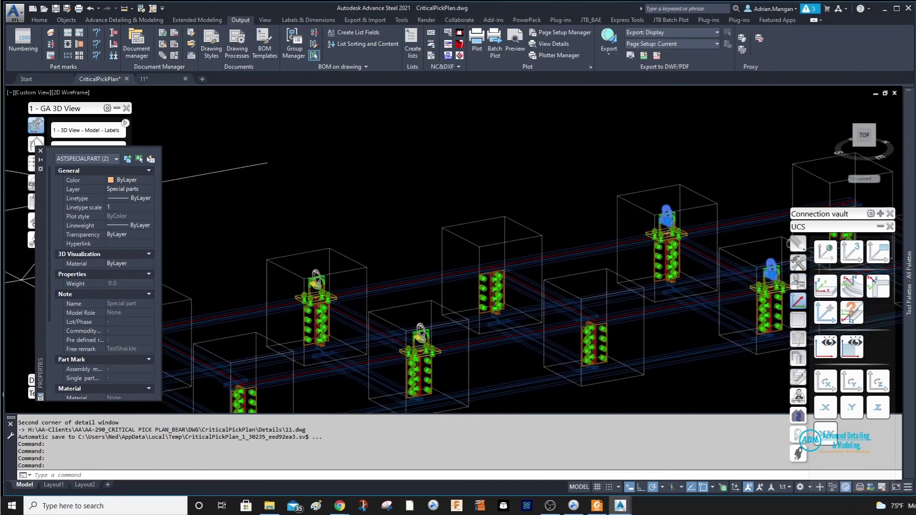
middle_drag(322, 247, 326, 228)
click(320, 260)
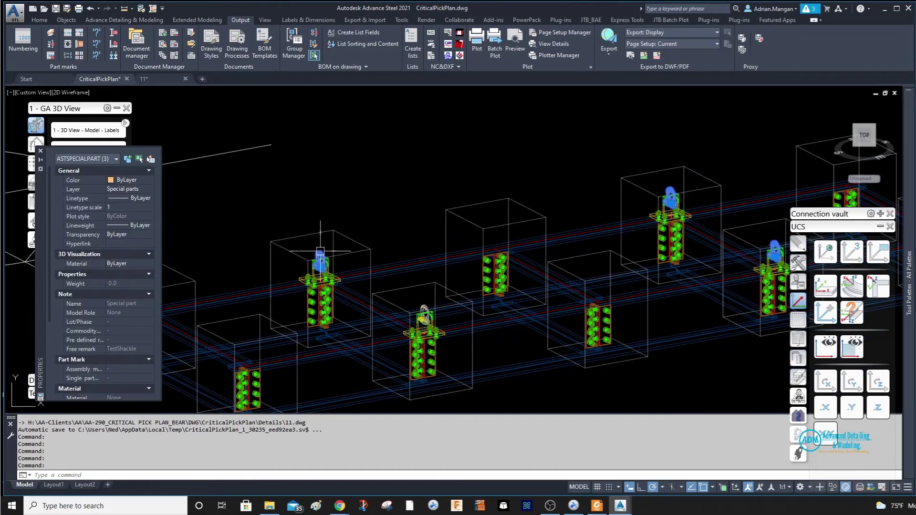
click(425, 306)
key(Delete)
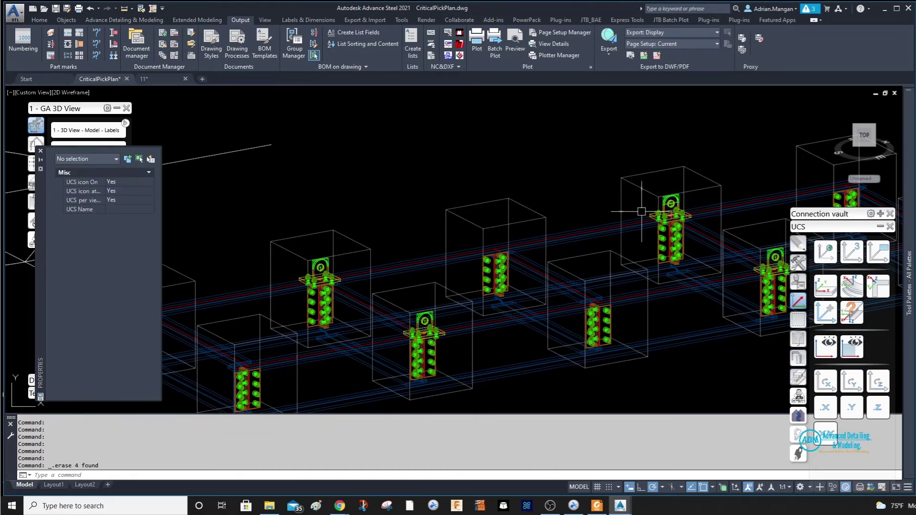
Try placing TestShackle.dwg as a special part at the center of a lifting lug's hole, and delete the placed shackle.
scroll(701, 194, up, 3)
scroll(596, 186, up, 2)
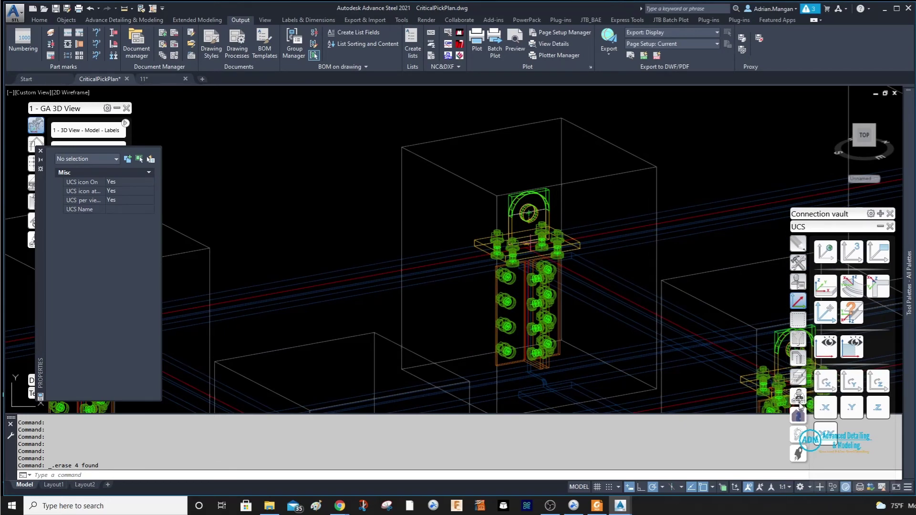
click(797, 262)
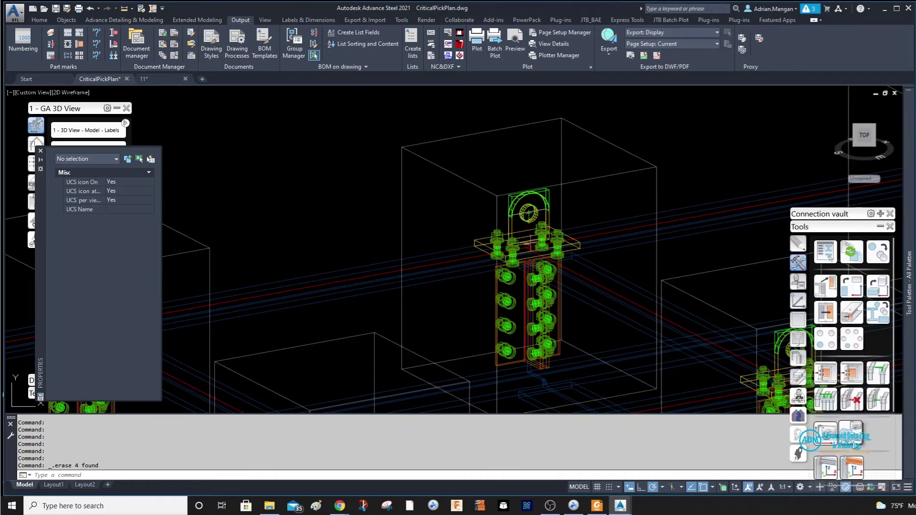
click(824, 418)
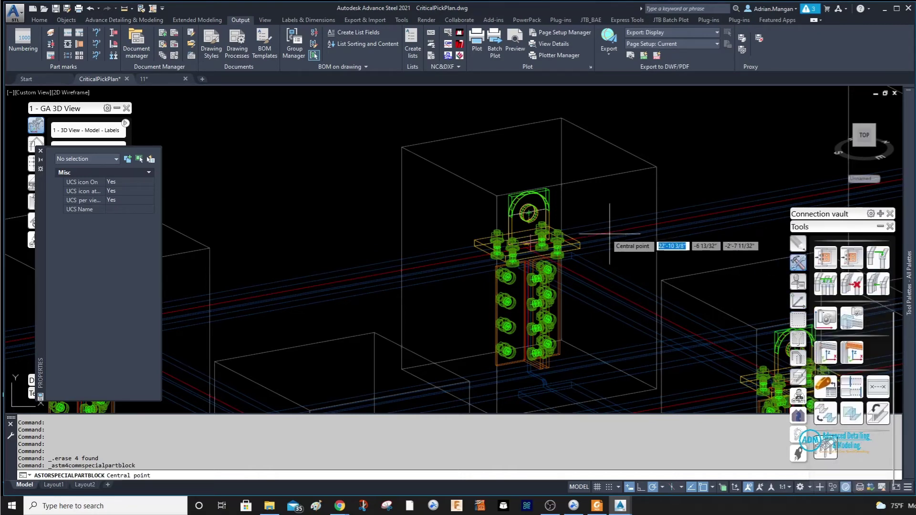
scroll(535, 201, up, 5)
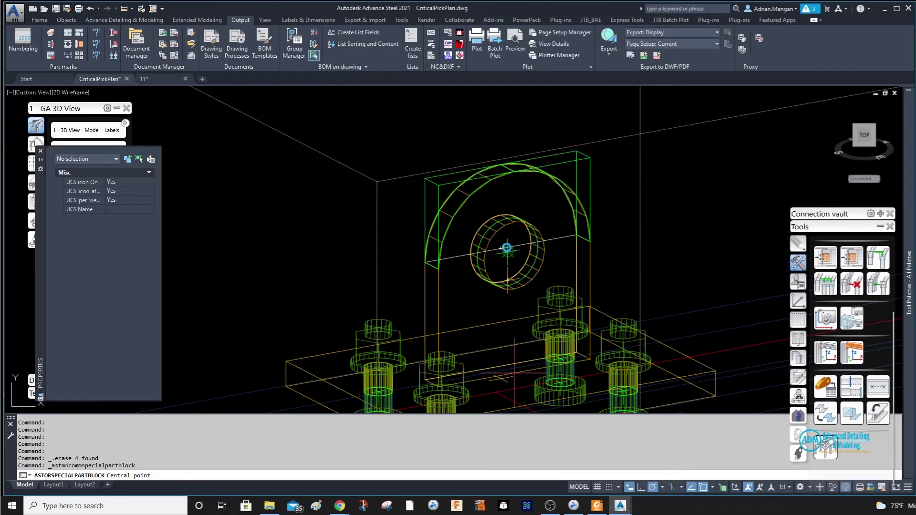
click(522, 244)
click(686, 271)
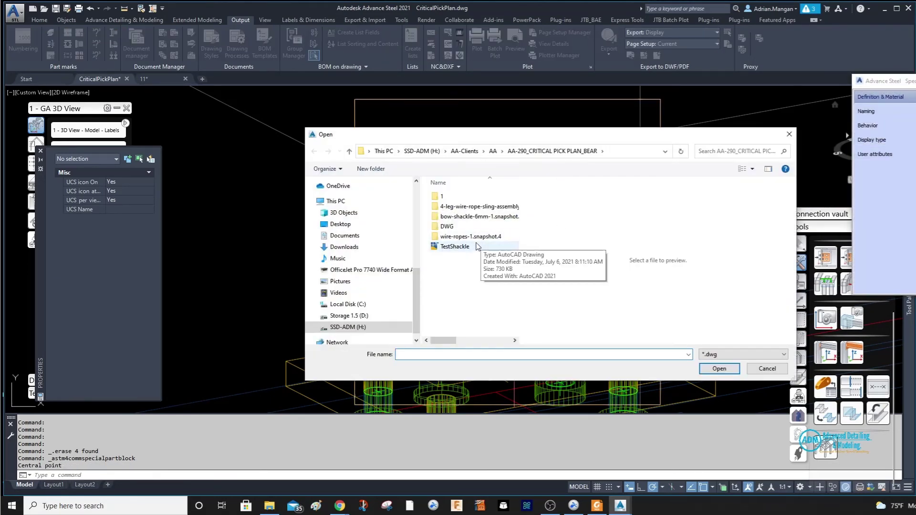
click(468, 246)
click(719, 369)
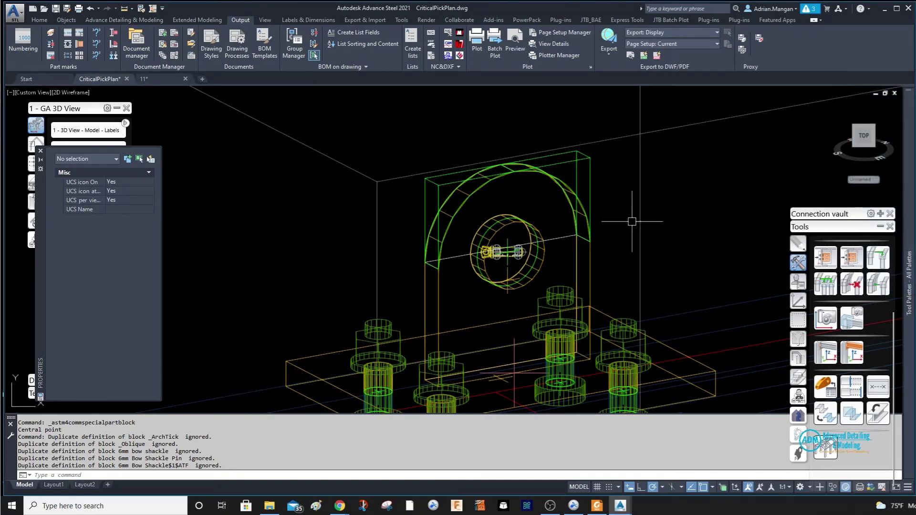
click(530, 253)
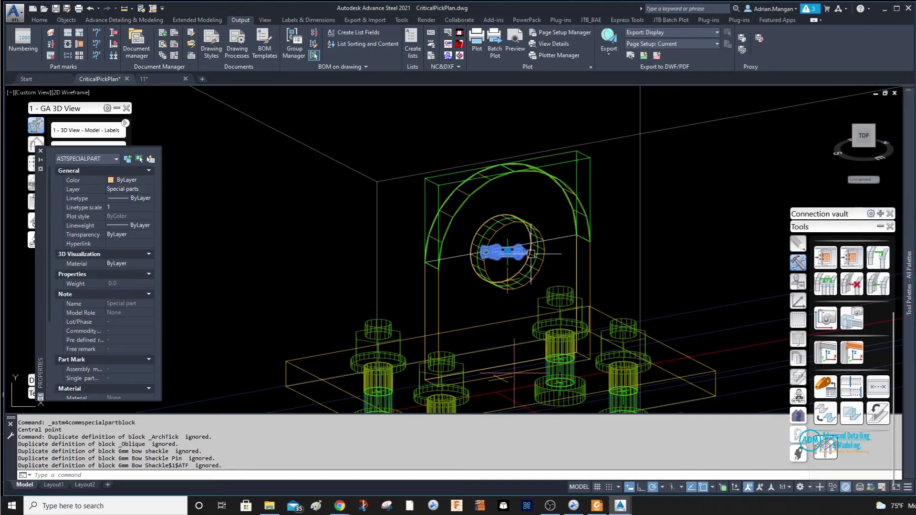
key(Delete)
Reset the UCS to World and place TestShackle.dwg as a special part at the center of the lifting lug's hole.
click(798, 300)
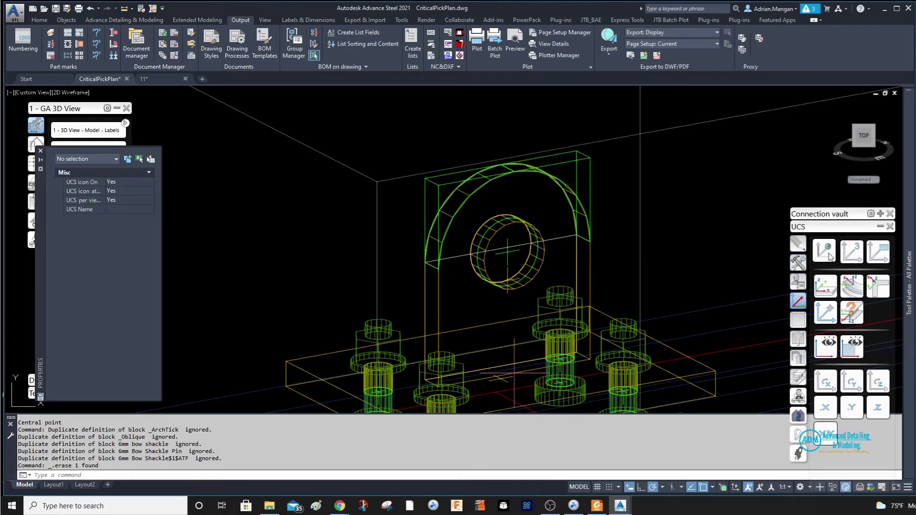
click(826, 252)
click(797, 262)
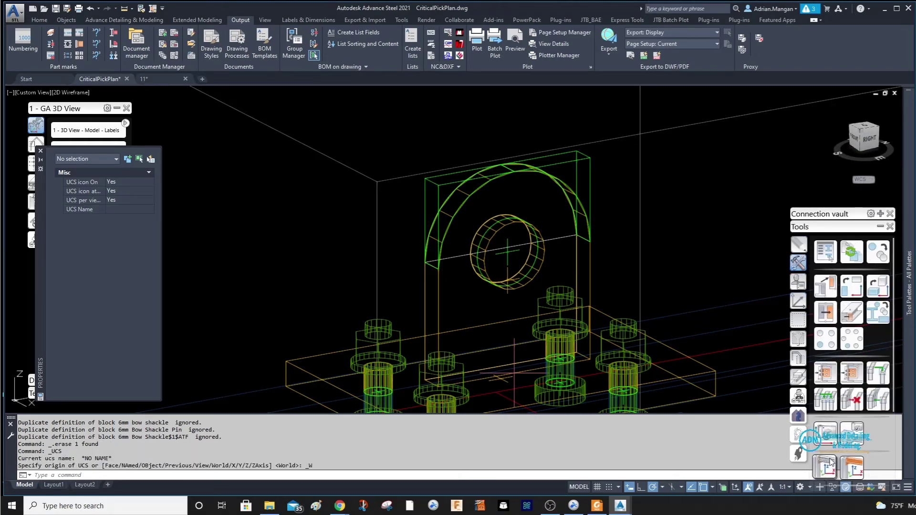
scroll(829, 425, down, 2)
scroll(828, 426, down, 3)
click(831, 410)
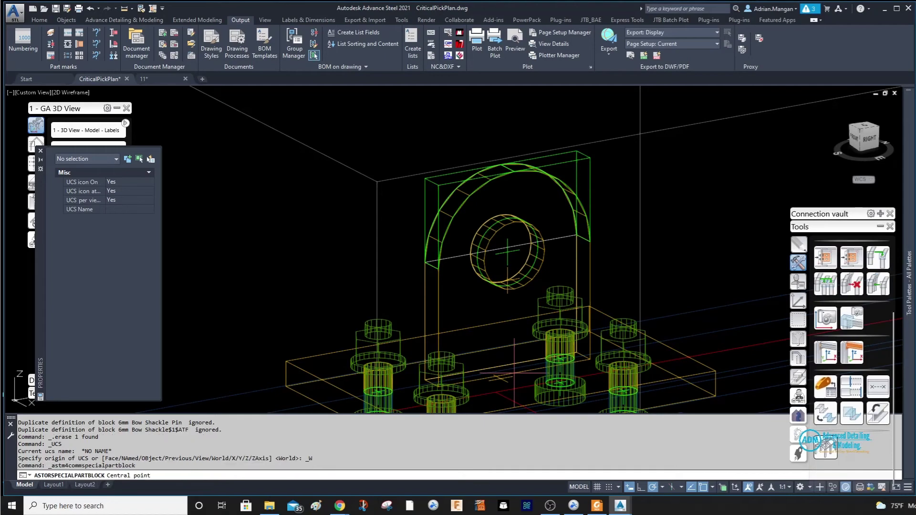
click(500, 248)
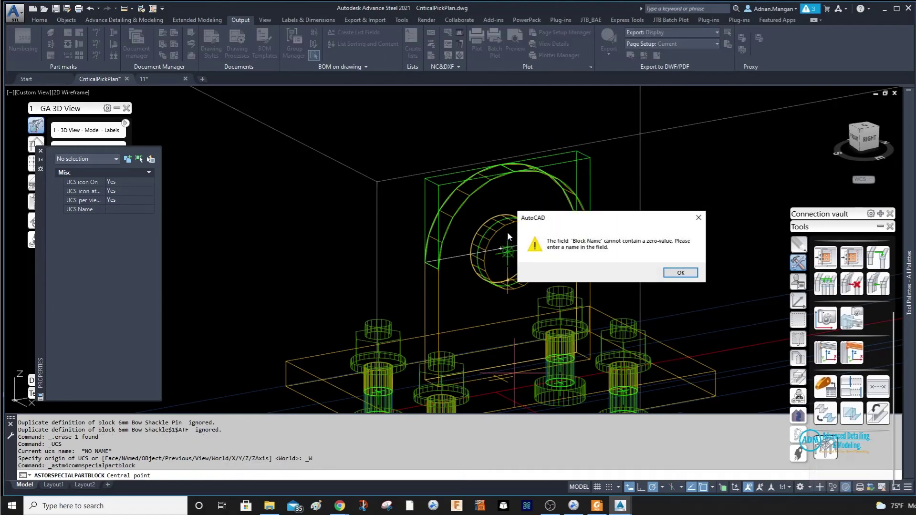
click(671, 273)
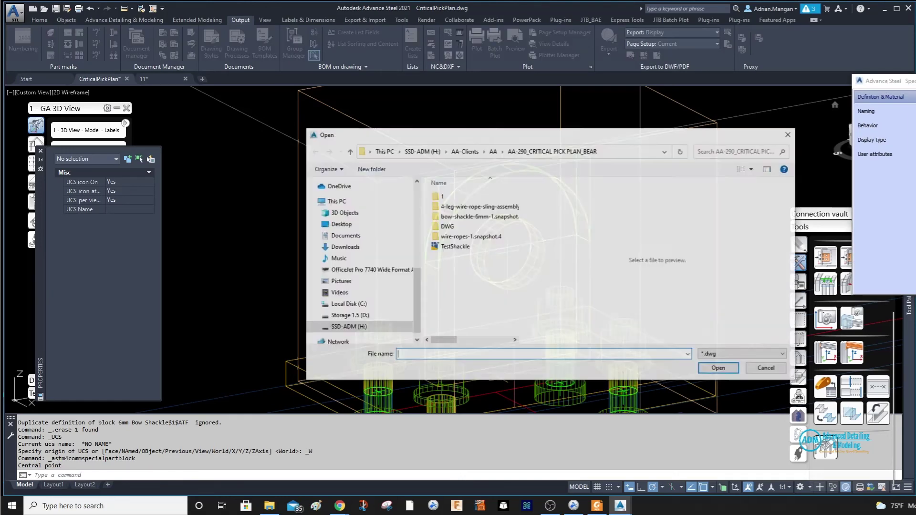
click(477, 247)
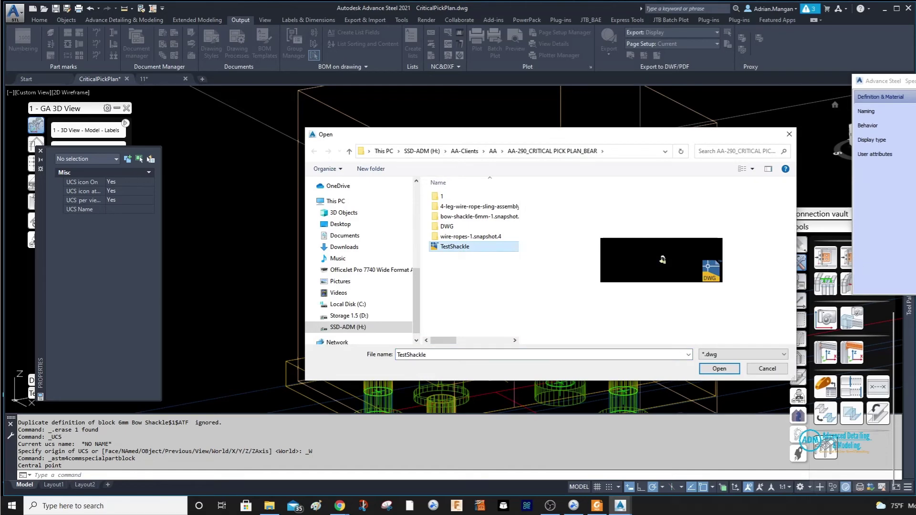
click(718, 368)
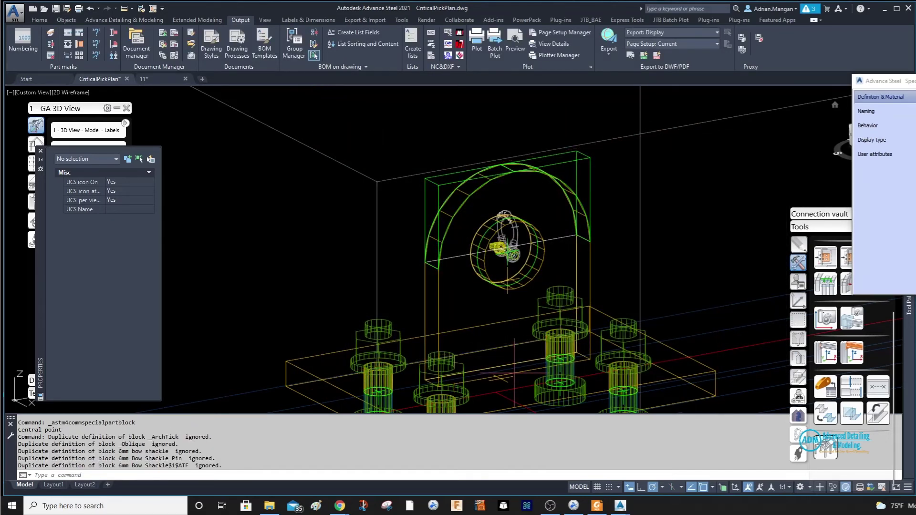
Copy the placed shackle 5' across the frame to the opposite lifting lug.
shift+middle_drag(582, 162, 596, 157)
scroll(530, 190, down, 5)
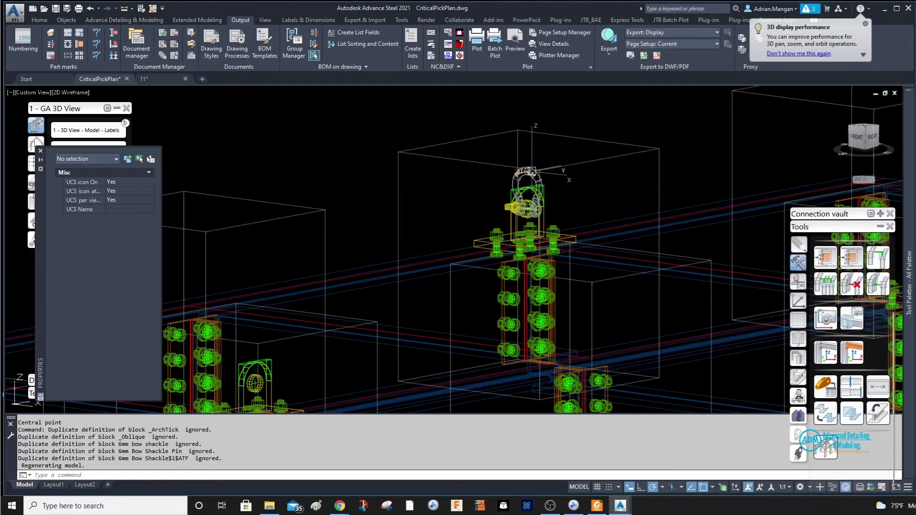
click(526, 189)
right_click(546, 148)
click(579, 225)
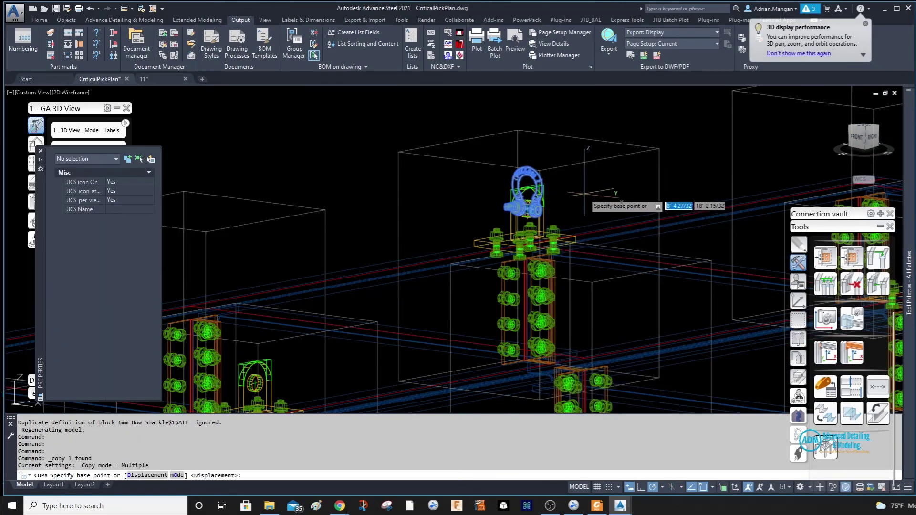
click(594, 190)
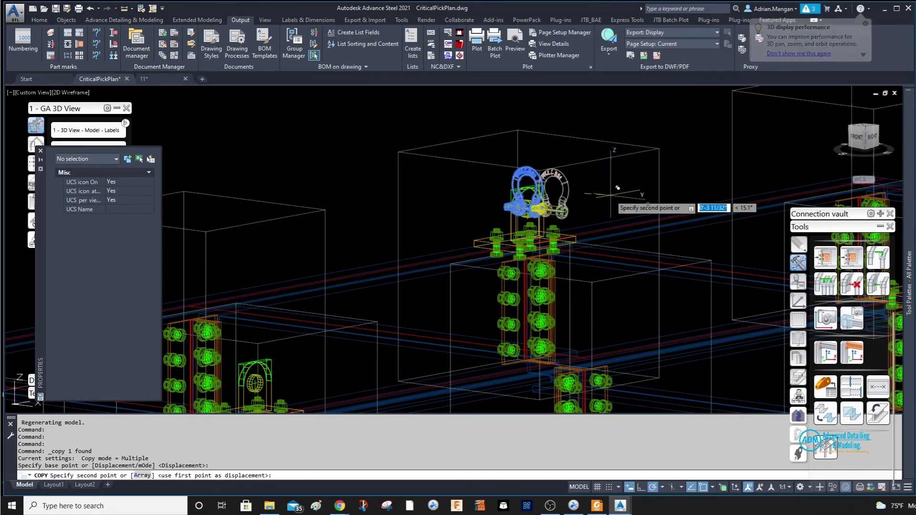
text(5')
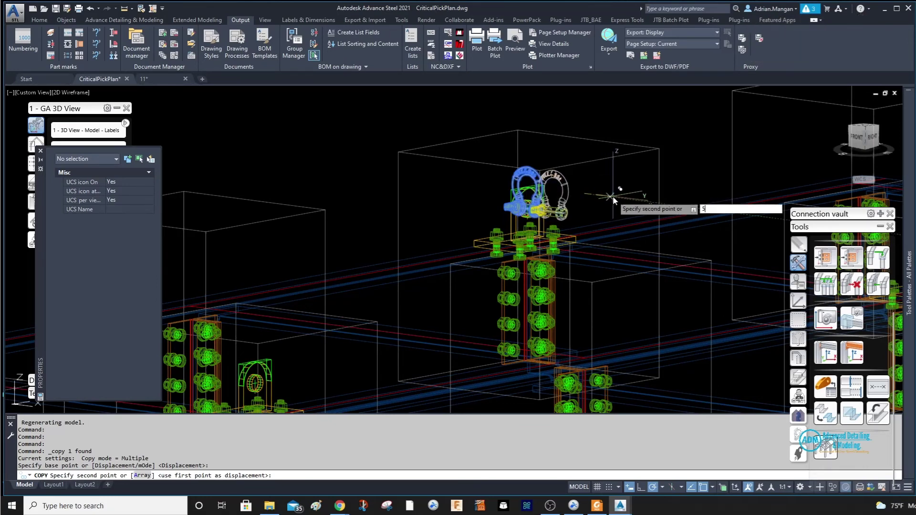
key(Return)
key(Escape)
Copy the two placed shackles 10' along the frame to the other pair of lifting lugs.
scroll(610, 167, down, 5)
scroll(610, 167, up, 5)
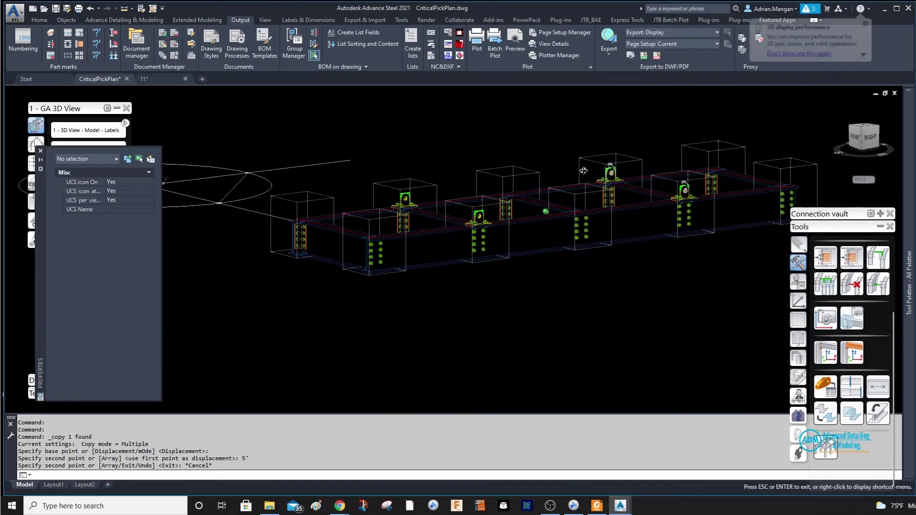
click(642, 175)
middle_drag(641, 174, 625, 130)
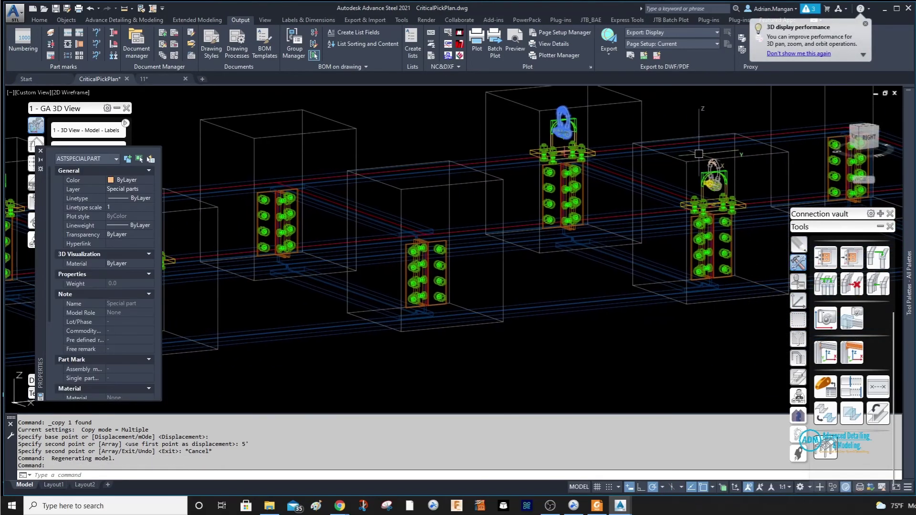
click(713, 176)
right_click(708, 111)
click(742, 191)
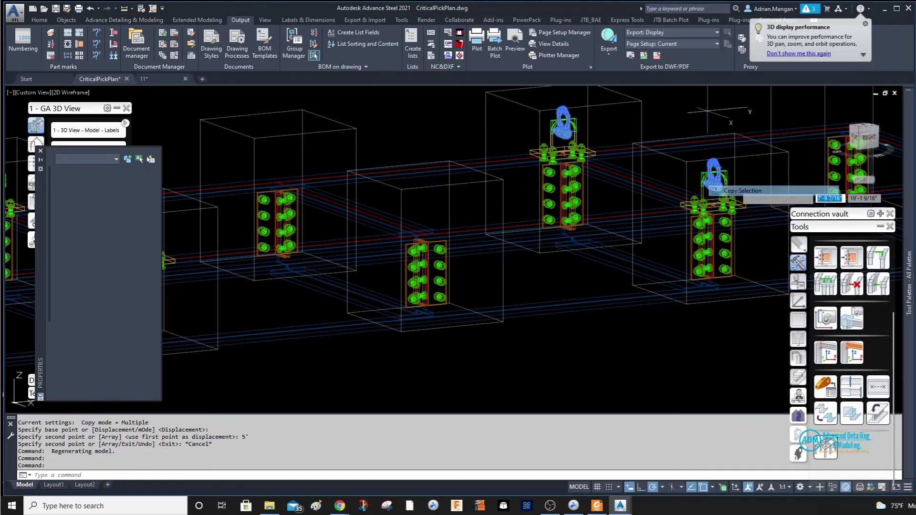
click(724, 103)
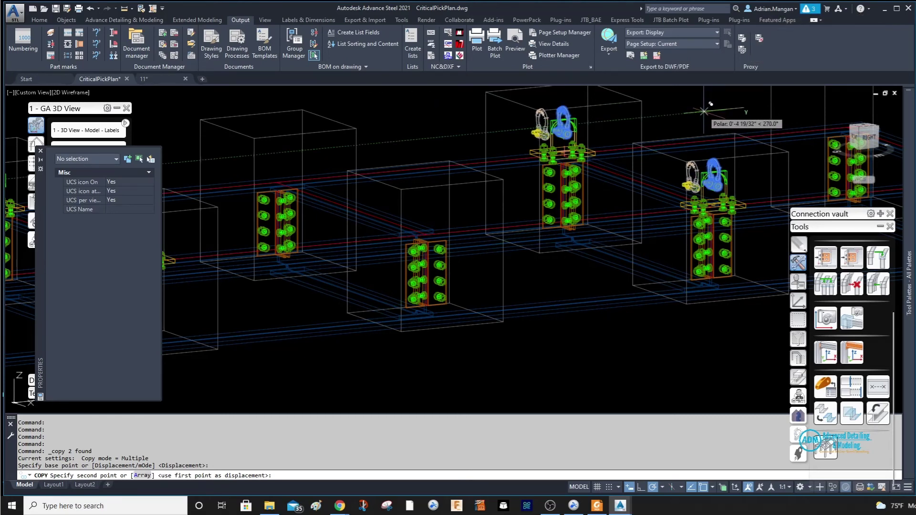
text(10')
key(Return)
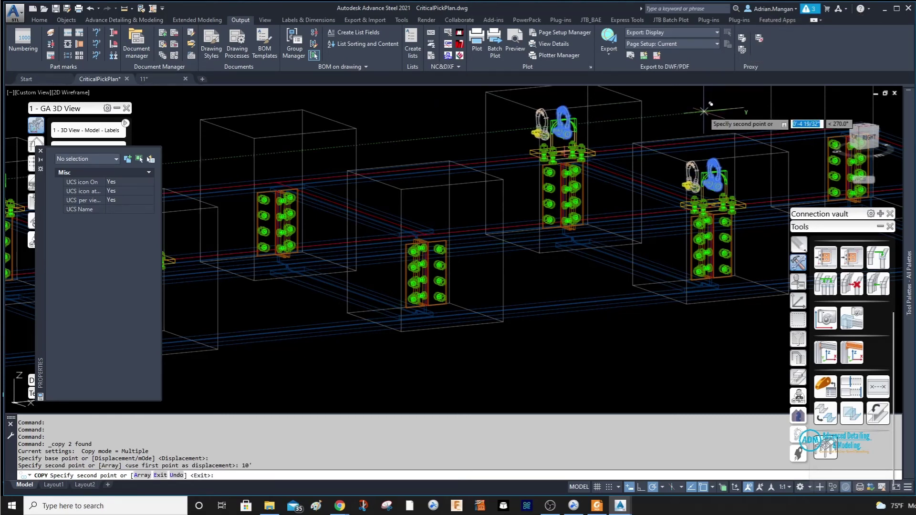
scroll(717, 195, down, 3)
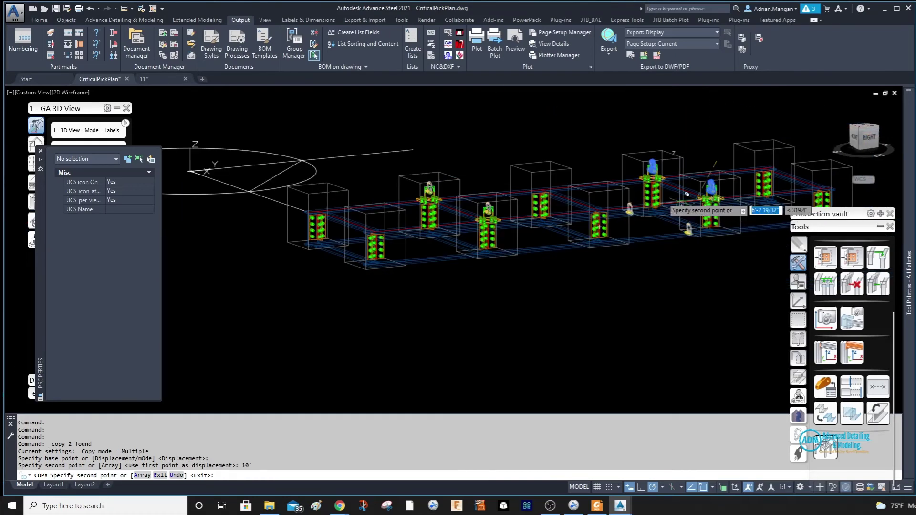
key(Escape)
Switch the model to the Shaded visual style and check the shackles on all four lifting lugs.
scroll(477, 215, up, 5)
middle_drag(496, 186, 380, 246)
scroll(380, 246, down, 3)
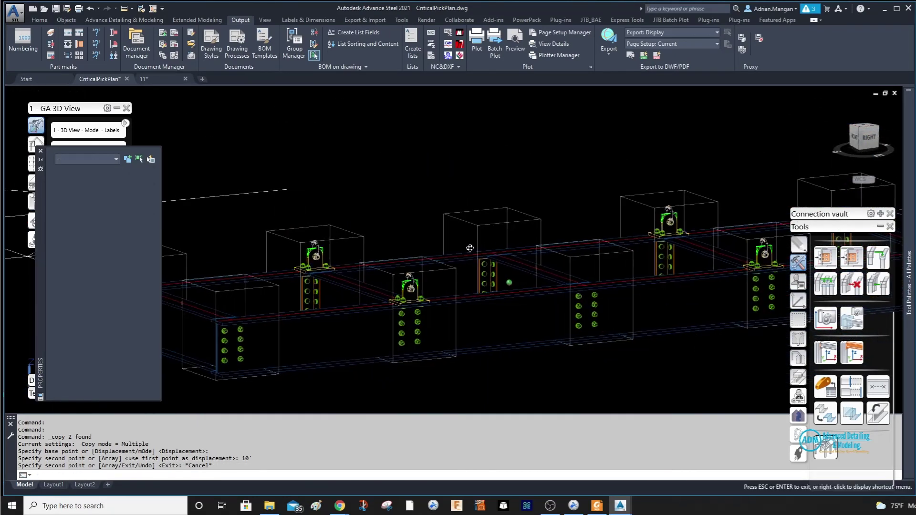
scroll(470, 249, up, 1)
click(76, 93)
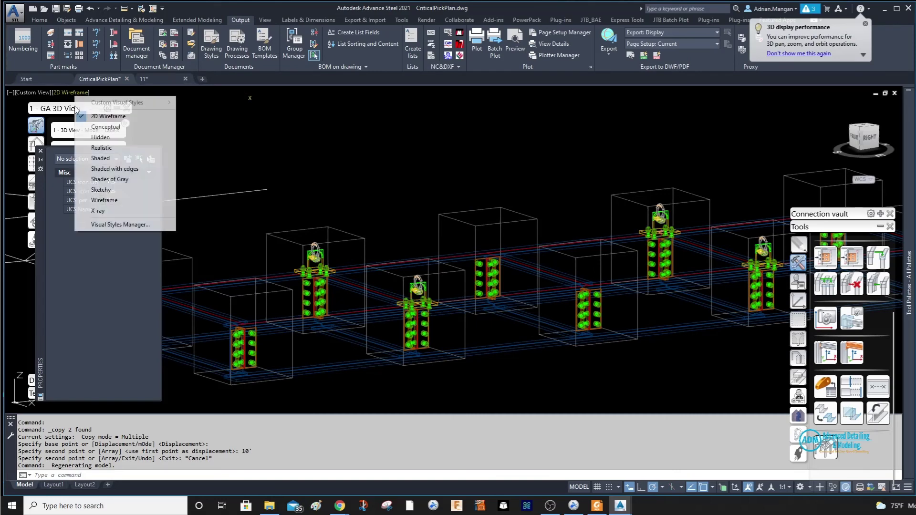
click(99, 164)
shift+middle_drag(490, 232, 634, 244)
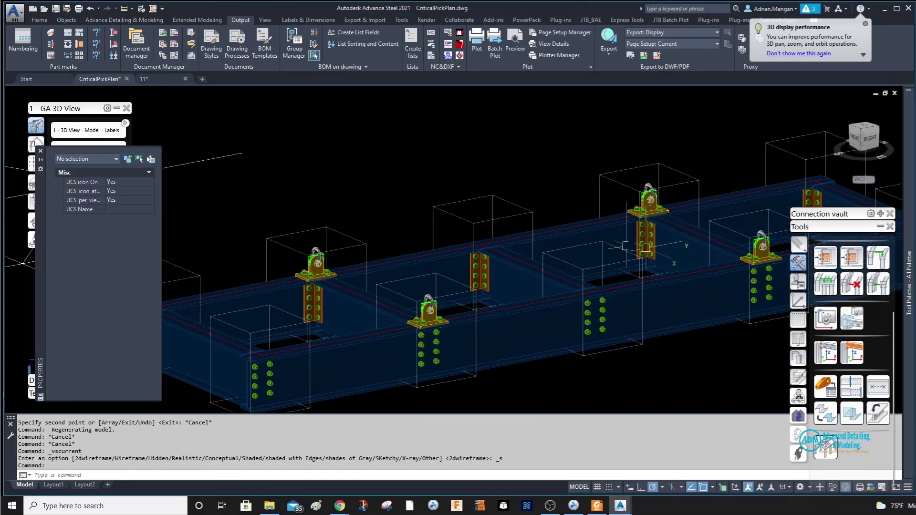
scroll(682, 183, up, 5)
scroll(683, 183, down, 5)
shift+middle_drag(682, 183, 566, 164)
scroll(566, 164, down, 5)
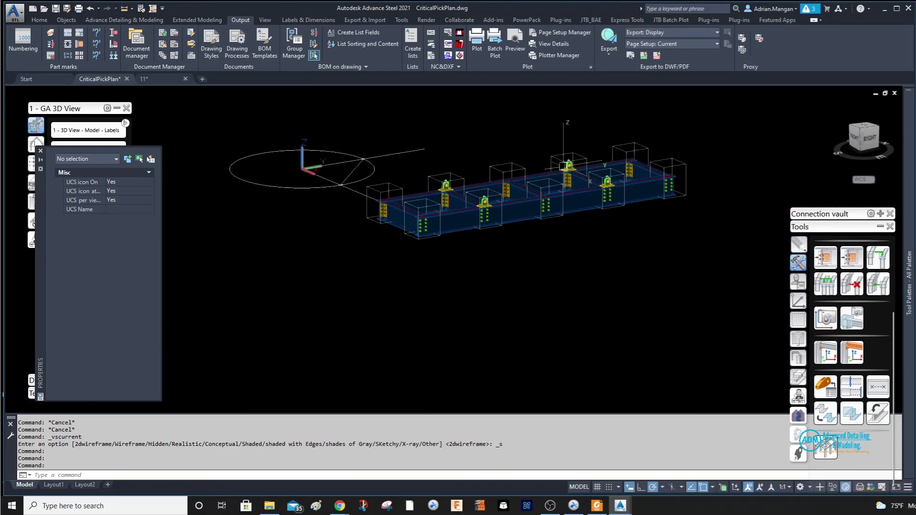
Align the UCS with the current view and select the whole frame with its lugs and shackles.
click(798, 300)
click(878, 253)
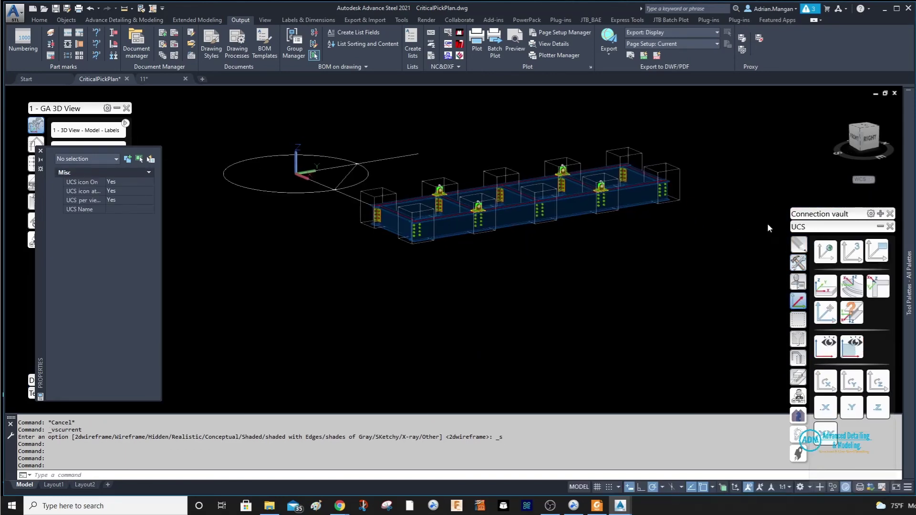
click(351, 113)
click(727, 308)
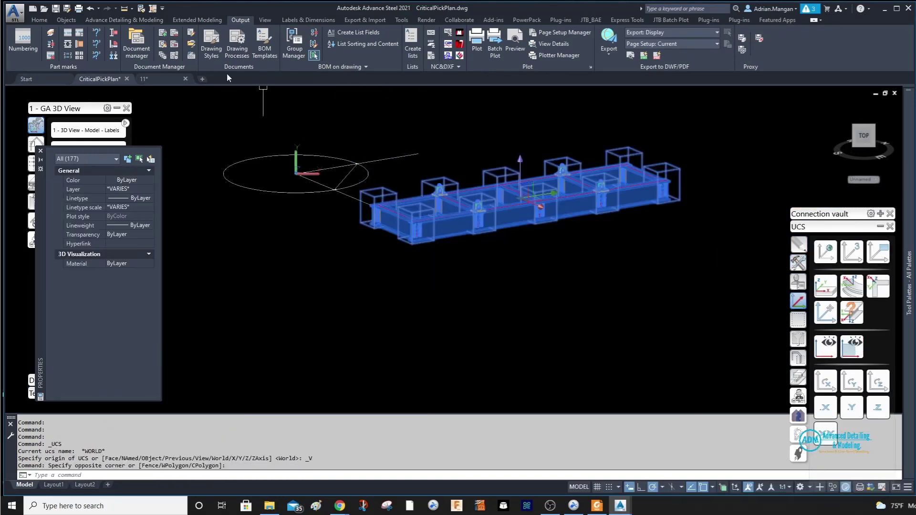
Create a 3D view of the selected objects in existing drawing 11.dwg, with a detail window enclosing the whole frame.
click(109, 152)
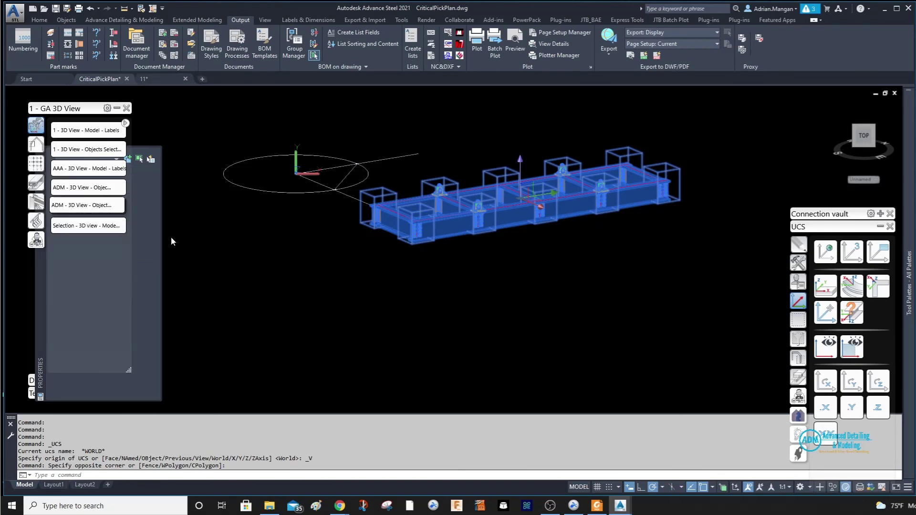
click(407, 277)
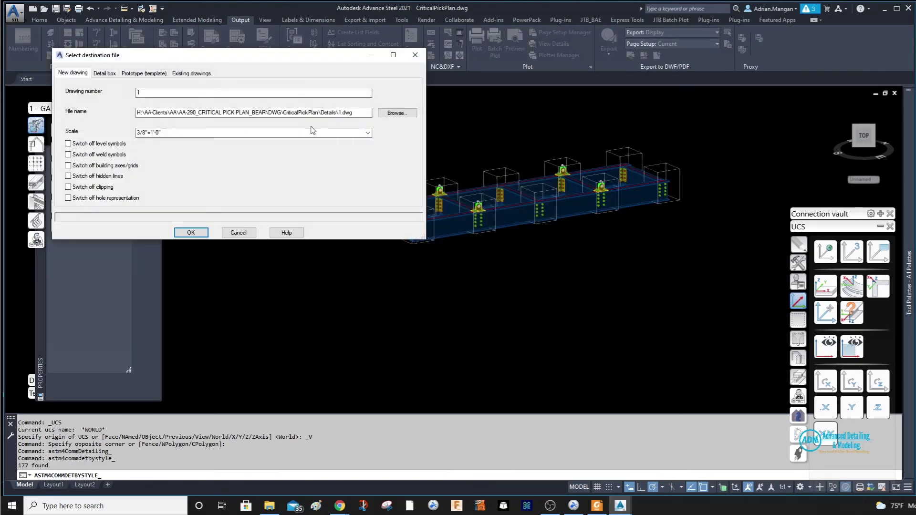
click(191, 72)
click(165, 98)
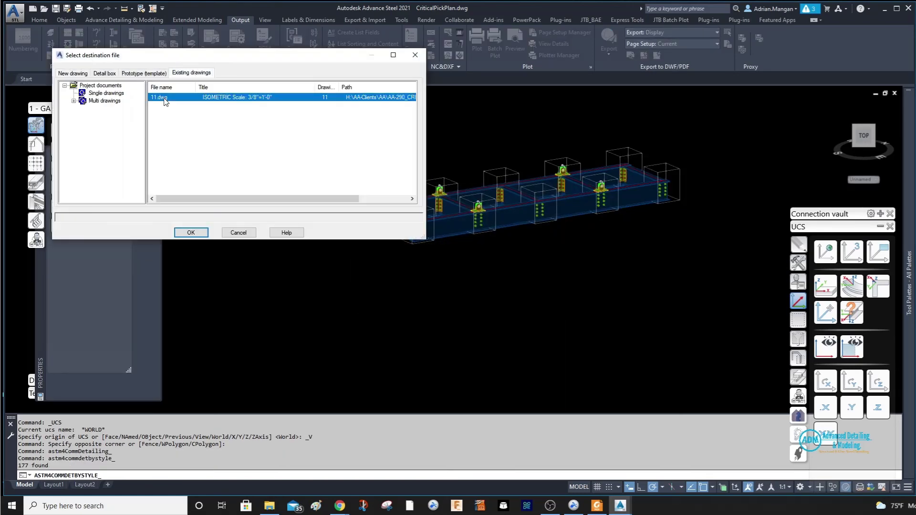
click(192, 233)
click(358, 120)
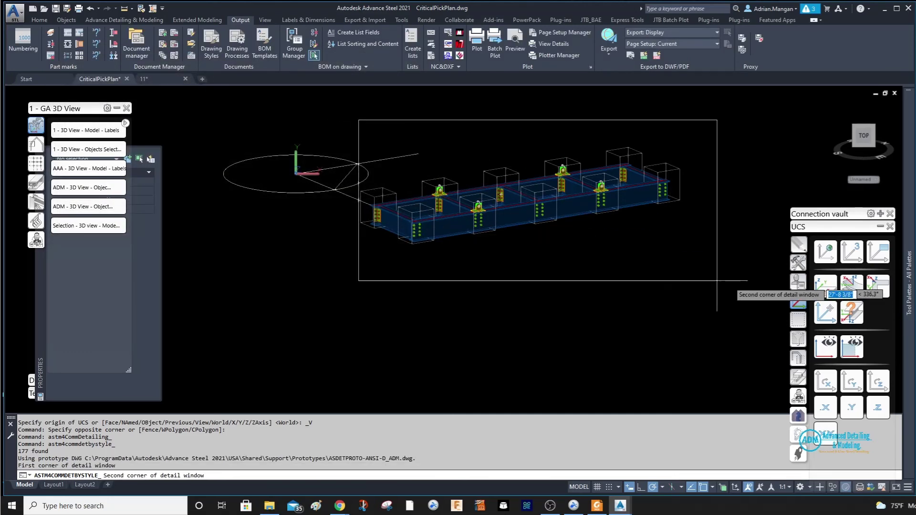
click(716, 280)
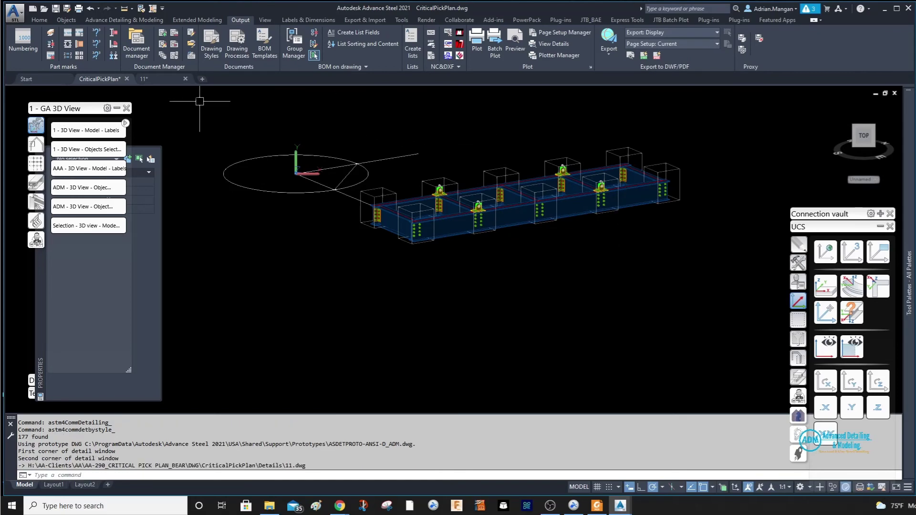
Examine the shackles in drawing 11's isometric view and delete the block reference outlining the plate at one rear lifting lug.
scroll(510, 200, up, 10)
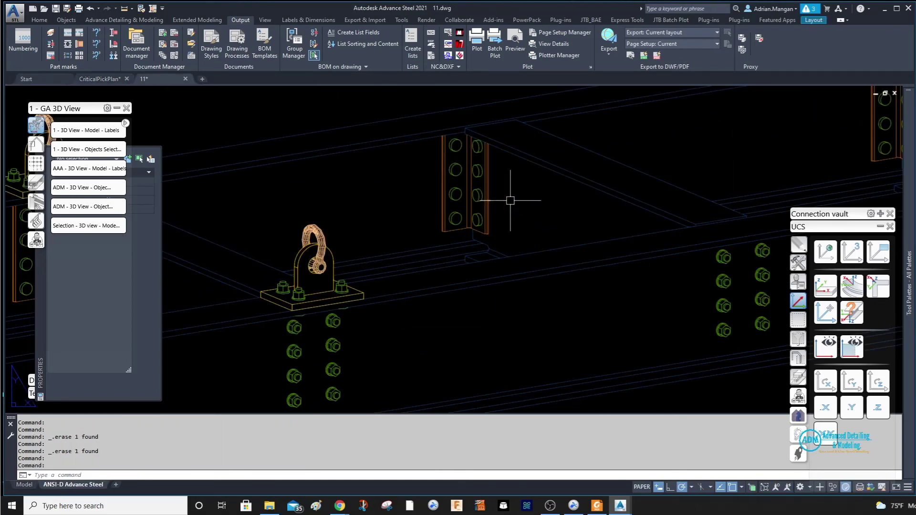
scroll(507, 201, down, 6)
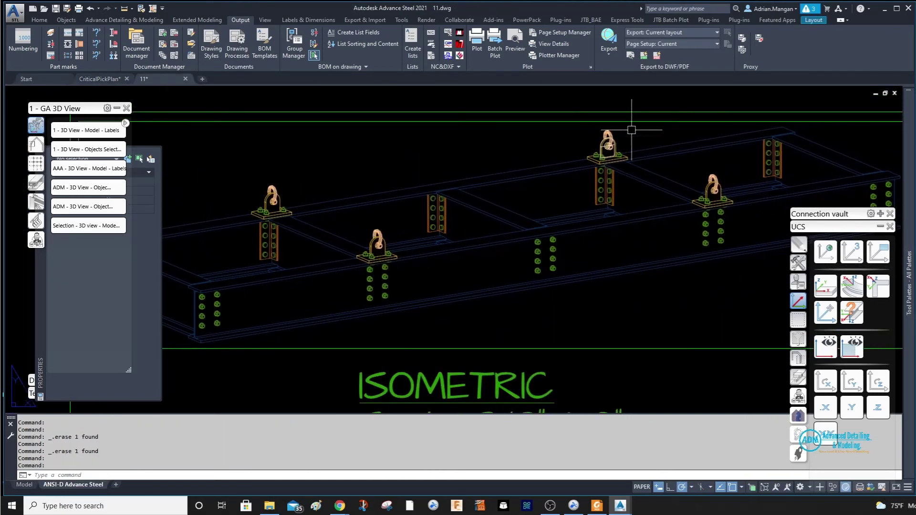
scroll(625, 136, up, 8)
click(522, 202)
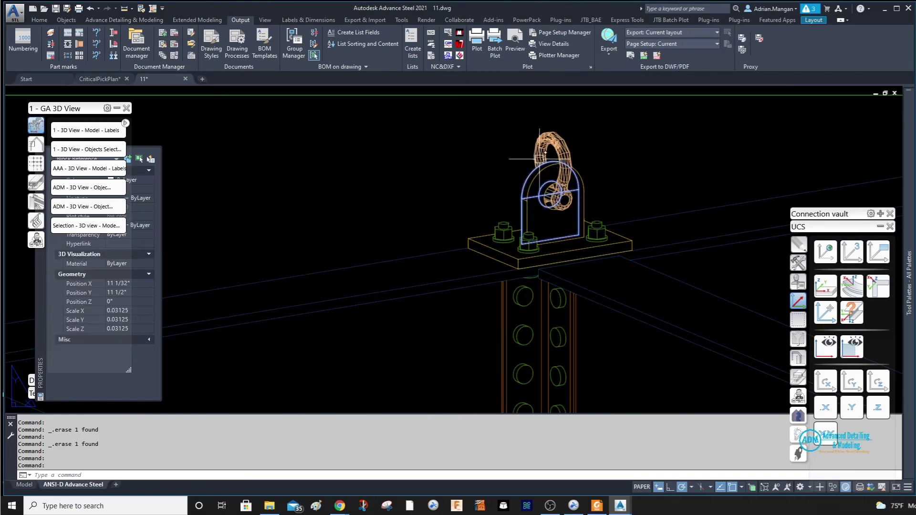
key(Escape)
key(Delete)
scroll(545, 185, down, 5)
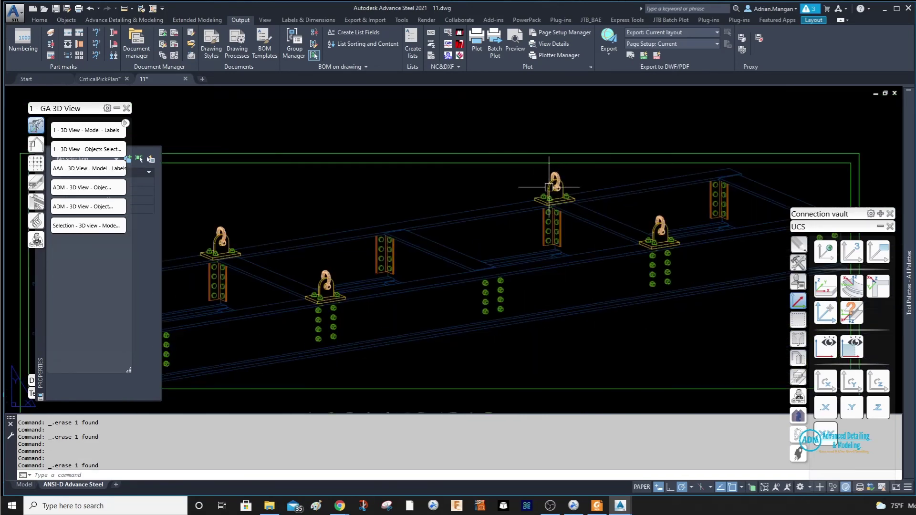
shift+middle_click(545, 185)
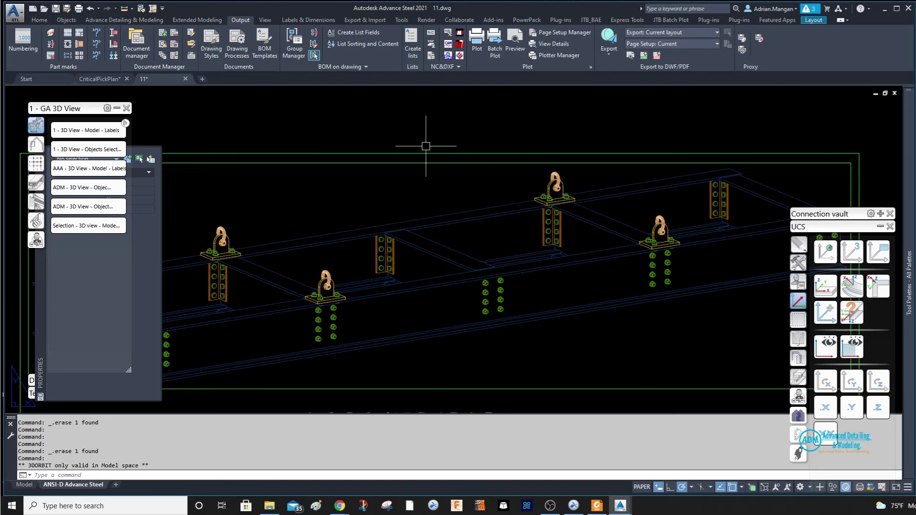
Return to the CriticalPickPlan model and examine the shackle on the front lifting lug up close.
click(95, 79)
scroll(502, 180, up, 5)
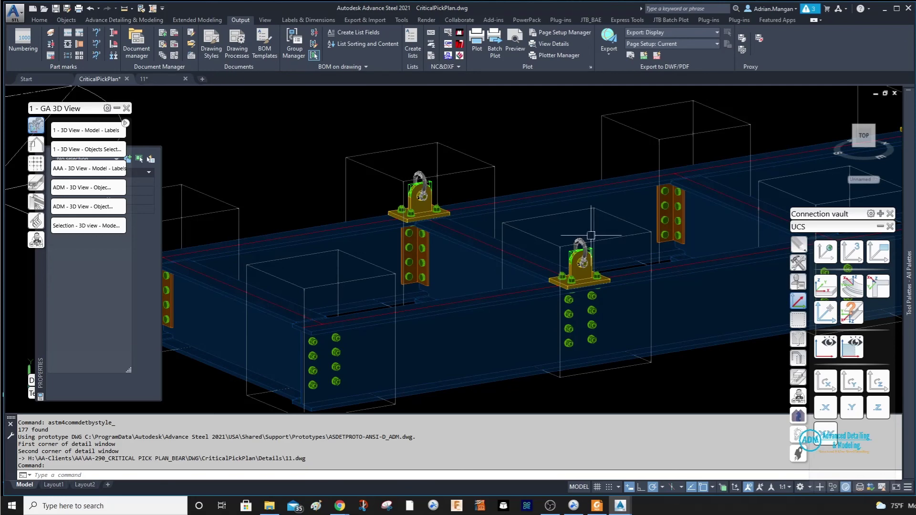
scroll(584, 247, down, 3)
scroll(583, 259, up, 6)
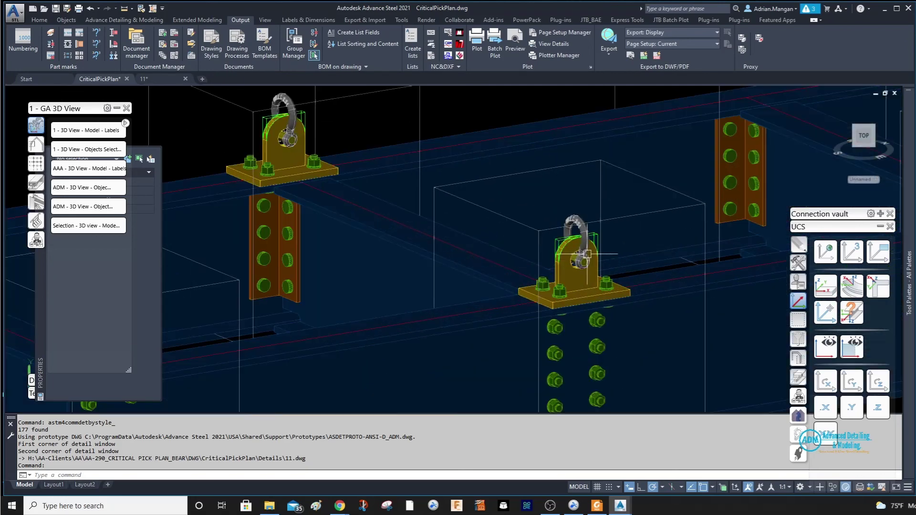
Open the Drawing Style Manager and select the EXACT variant of ADM - 3D View - Objects Selected - w/o Labels under User's 1 - GA 3D View.
scroll(582, 262, down, 5)
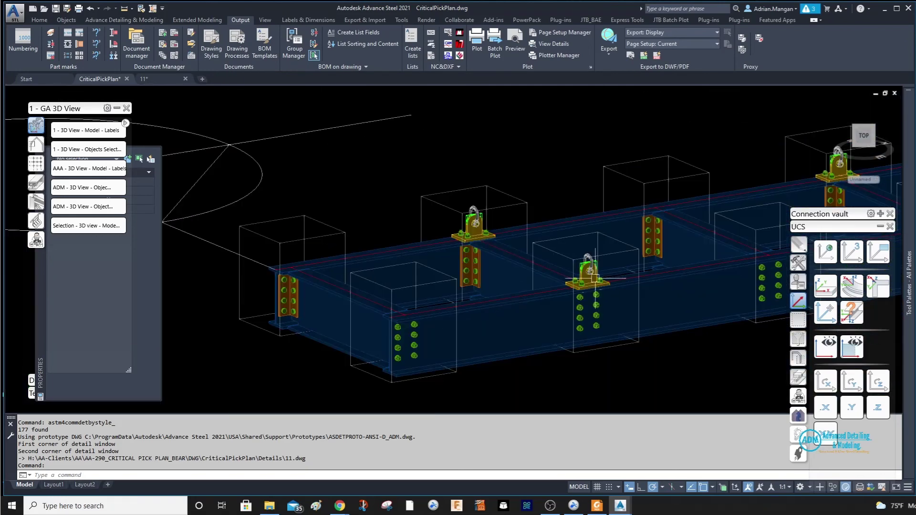
middle_drag(582, 261, 518, 252)
key(Escape)
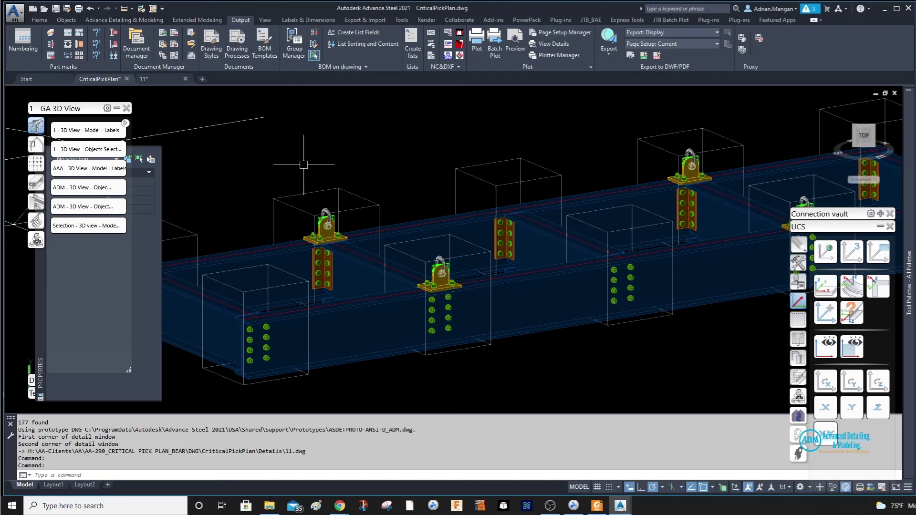
scroll(317, 200, down, 3)
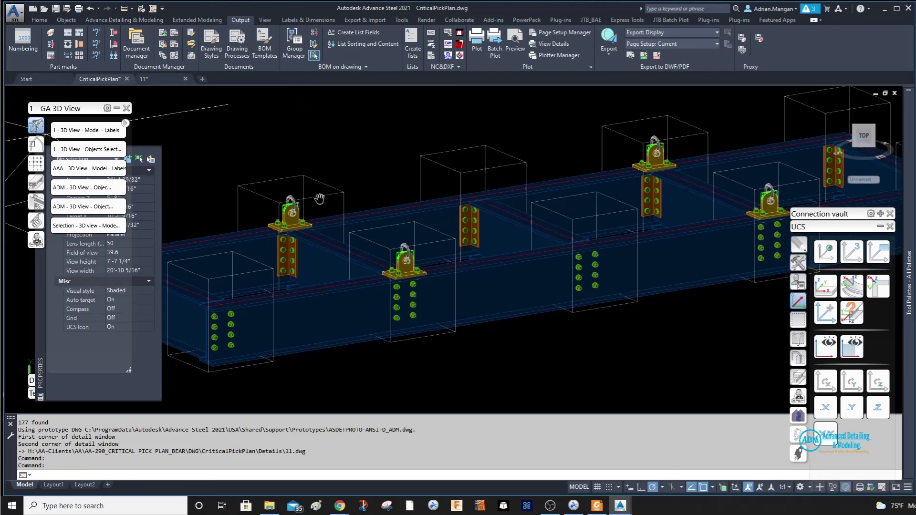
middle_drag(379, 192, 372, 201)
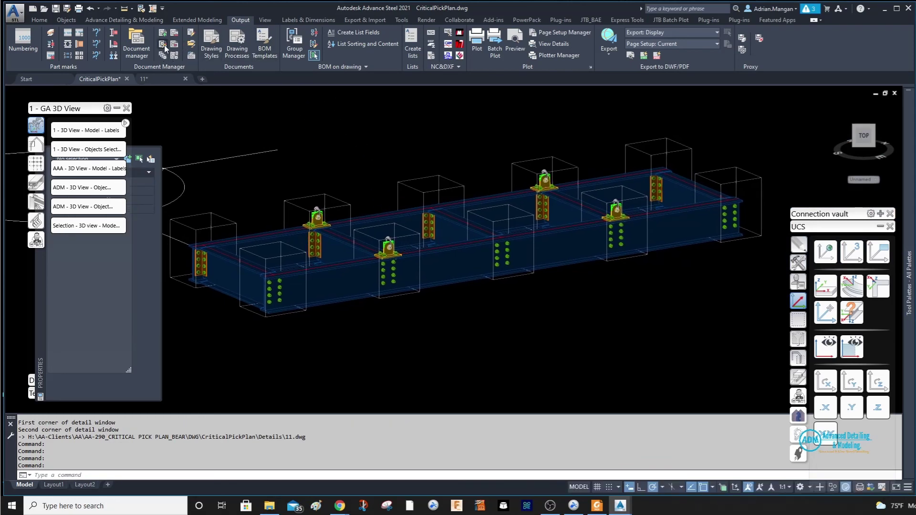
click(163, 44)
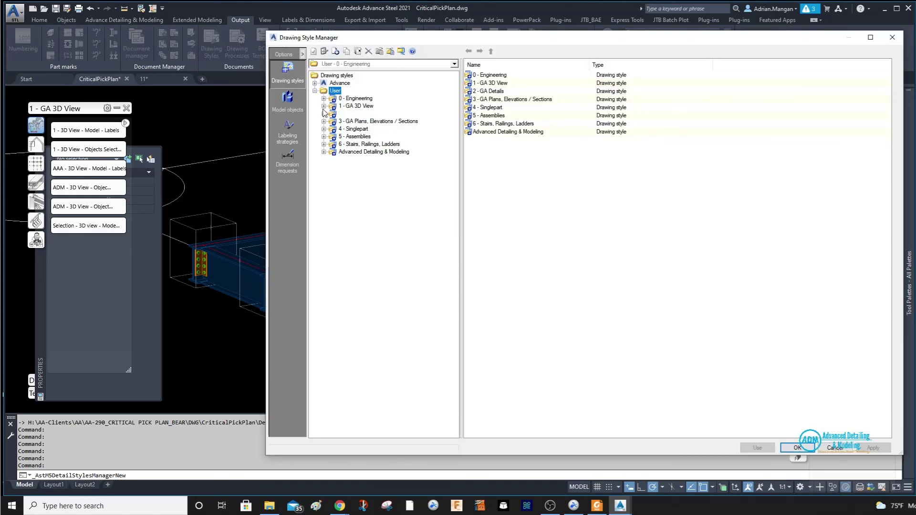
click(323, 106)
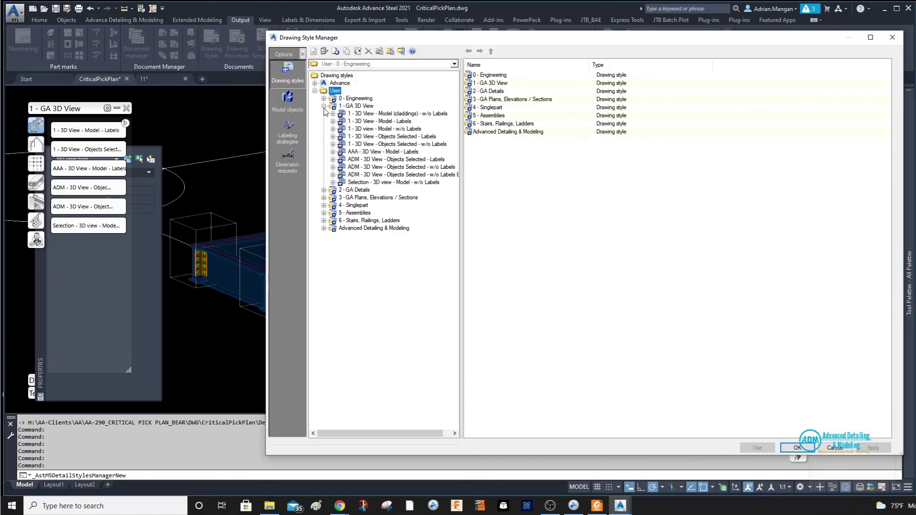
click(370, 174)
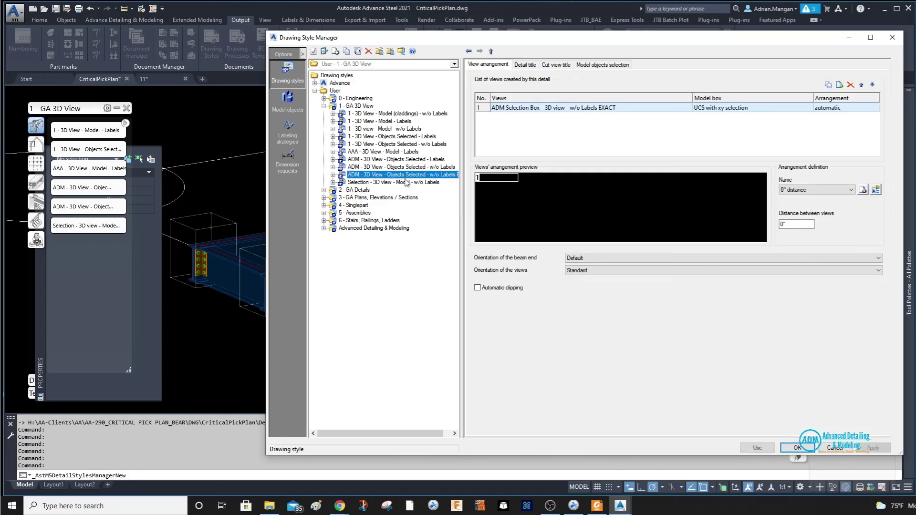
Examine the objects presentation rules of the style's ADM Selection Box view and select the Special parts rule.
double_click(344, 177)
click(342, 183)
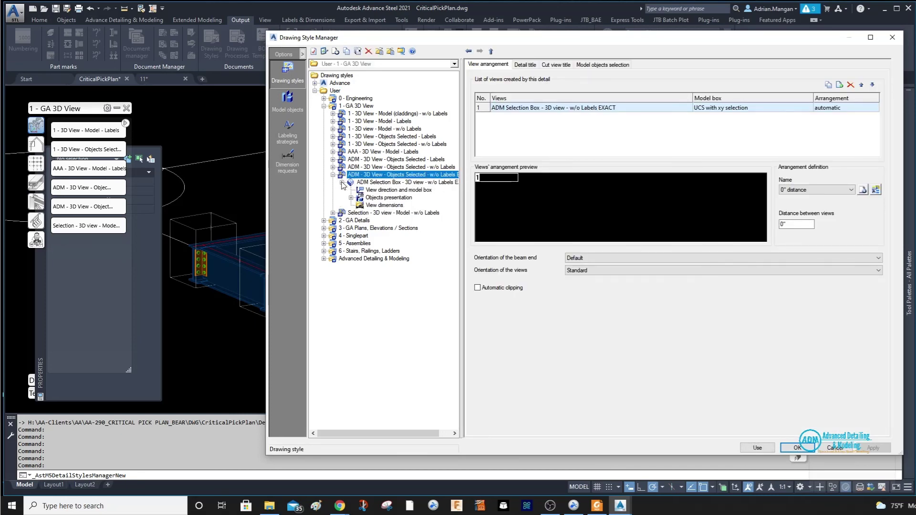
double_click(367, 198)
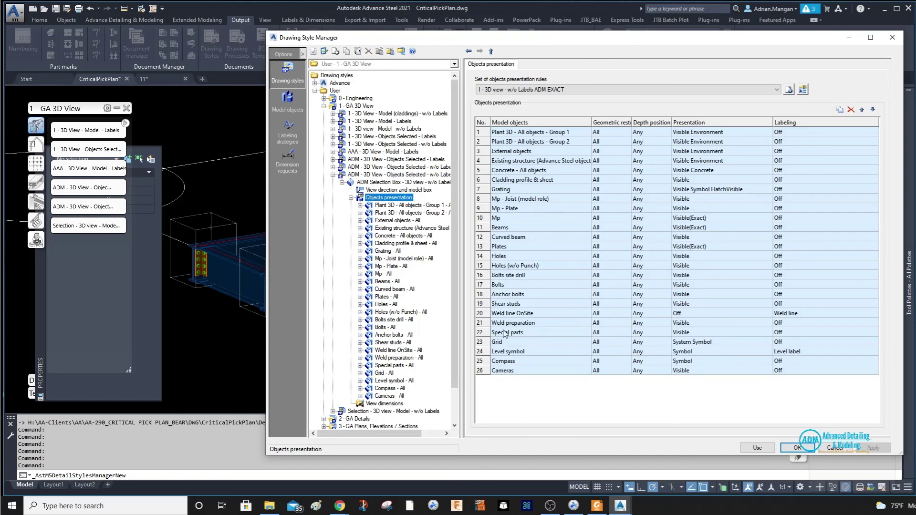
click(487, 334)
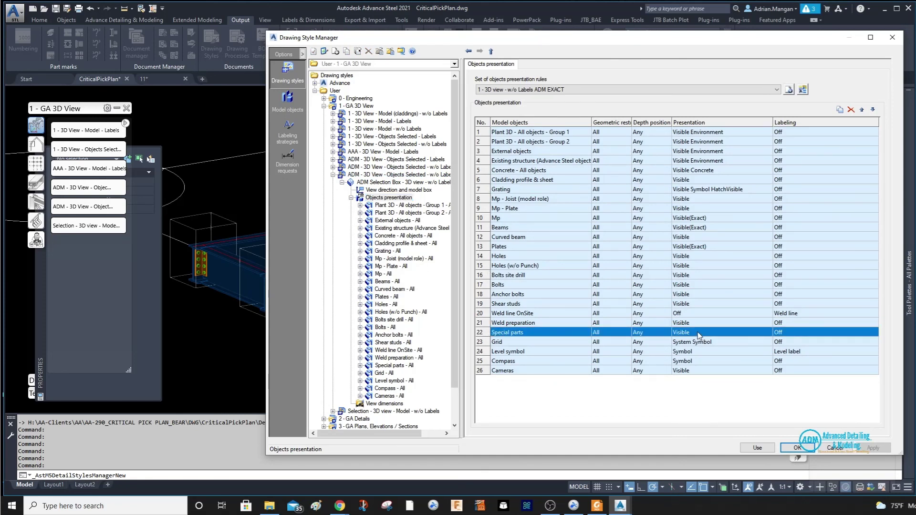